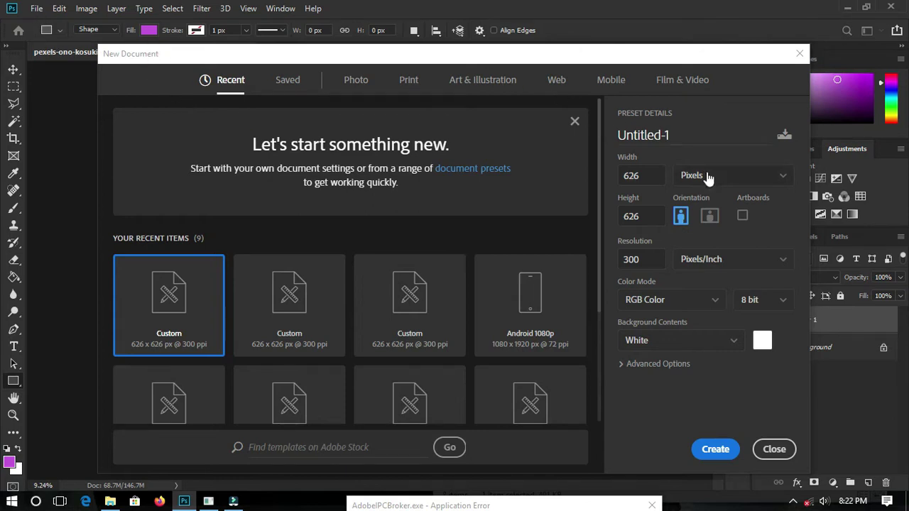
Create the blank white 626 × 626 px Untitled-1 document.
left_click(643, 176)
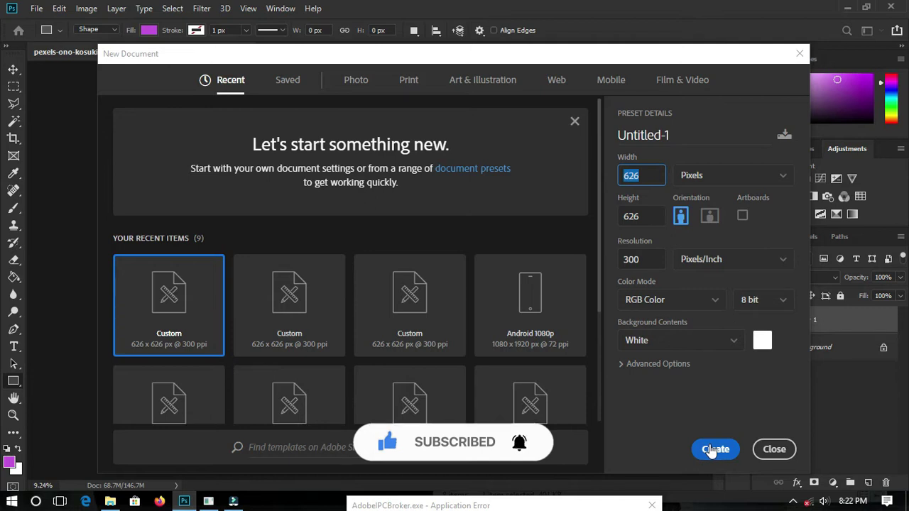
left_click(713, 450)
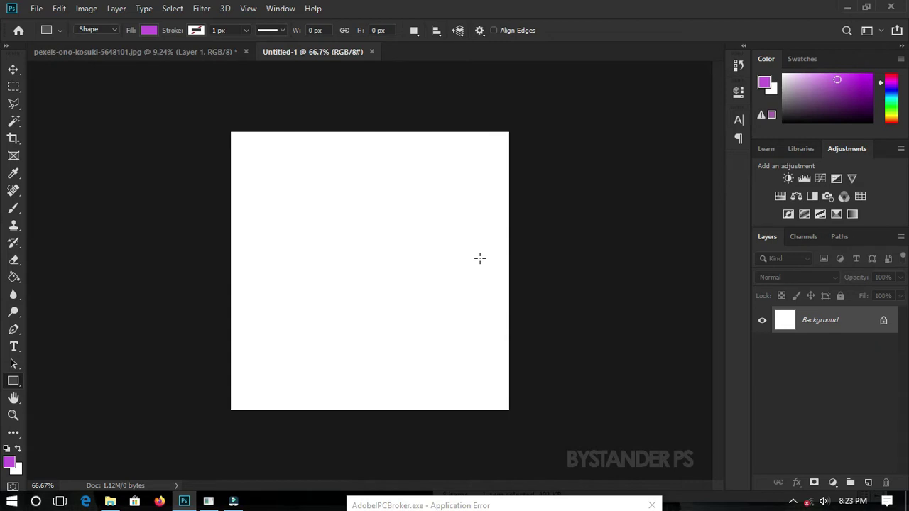
scroll(438, 274, "up", 3)
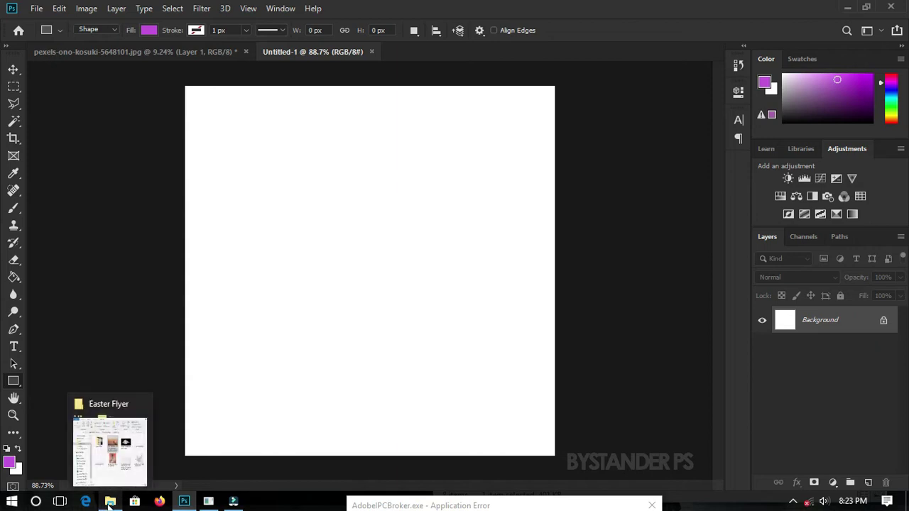
Place the church JPG, scaled to fill the canvas width and moved up, leaving a white strip below.
left_click(110, 503)
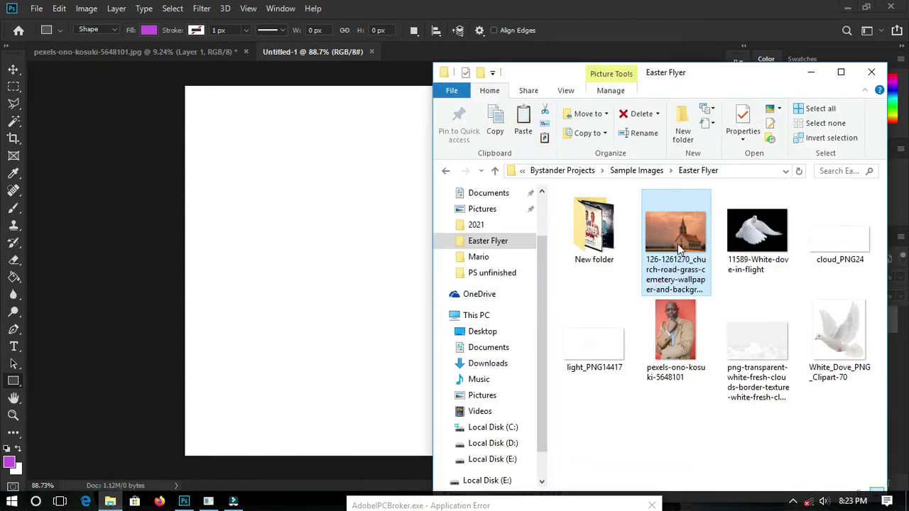
left_click_drag(678, 242, 341, 263)
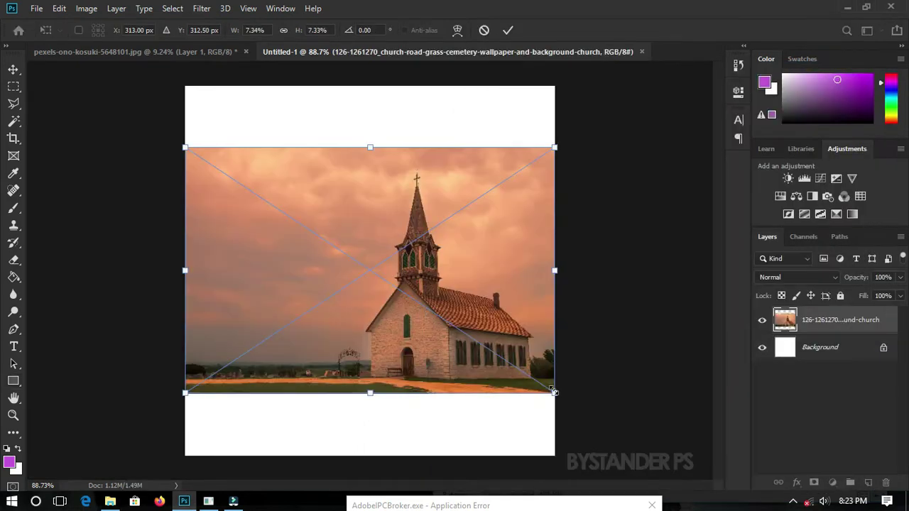
left_click_drag(556, 392, 597, 419)
left_click_drag(396, 353, 398, 298)
key("u")
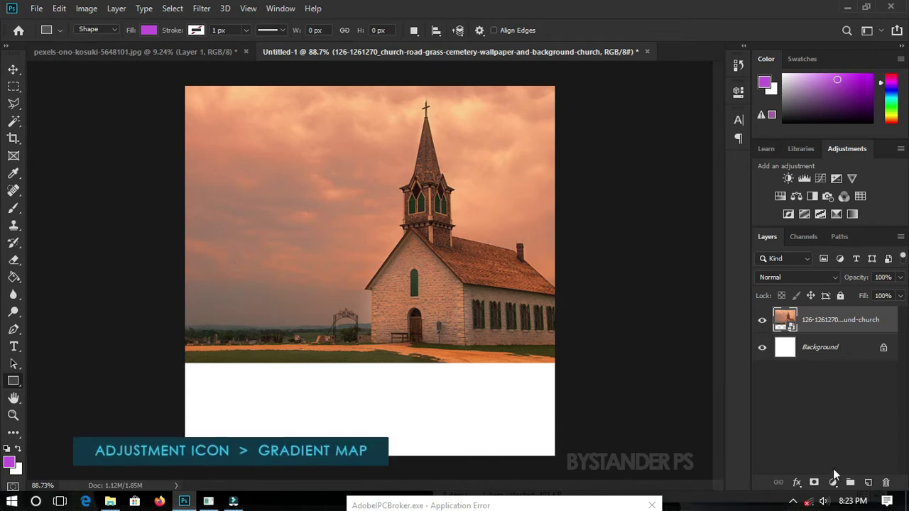
left_click(833, 483)
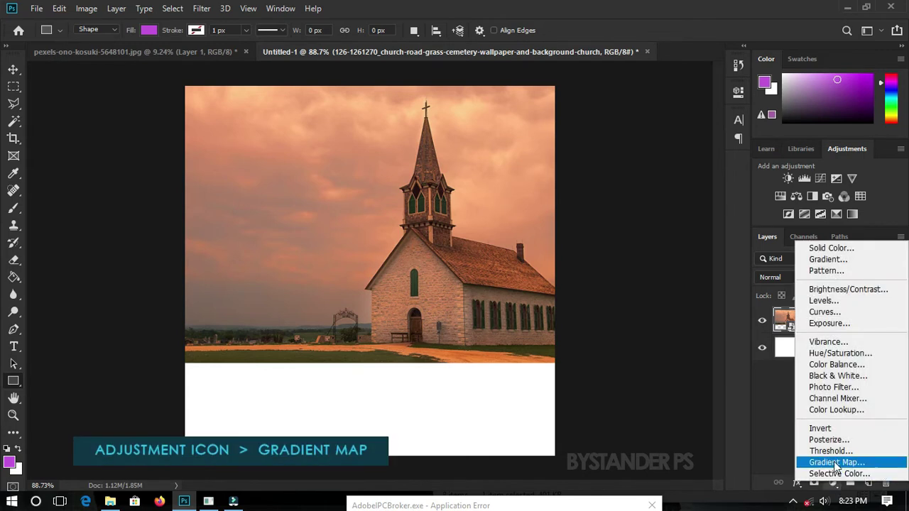
Add a Gradient Map from the Violet, Orange preset with its orange stop recoloured purple 9c00ff.
left_click(837, 462)
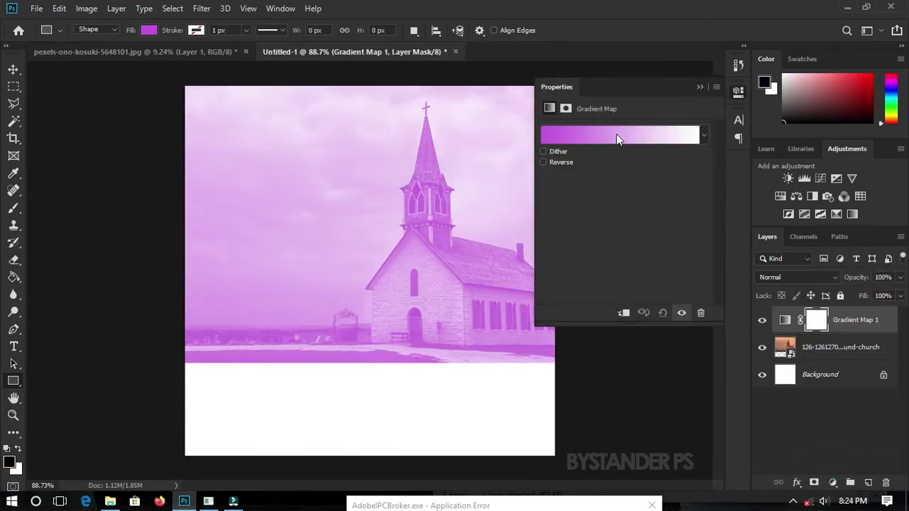
left_click(616, 134)
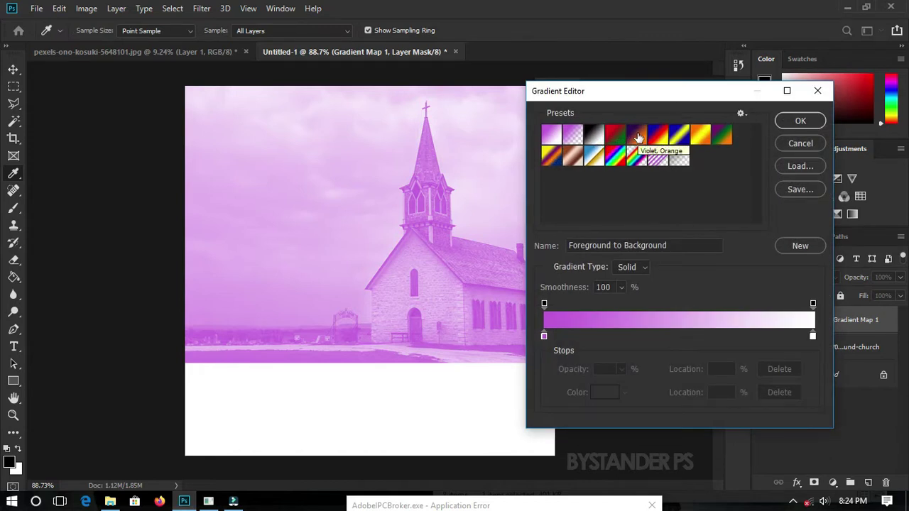
left_click(638, 136)
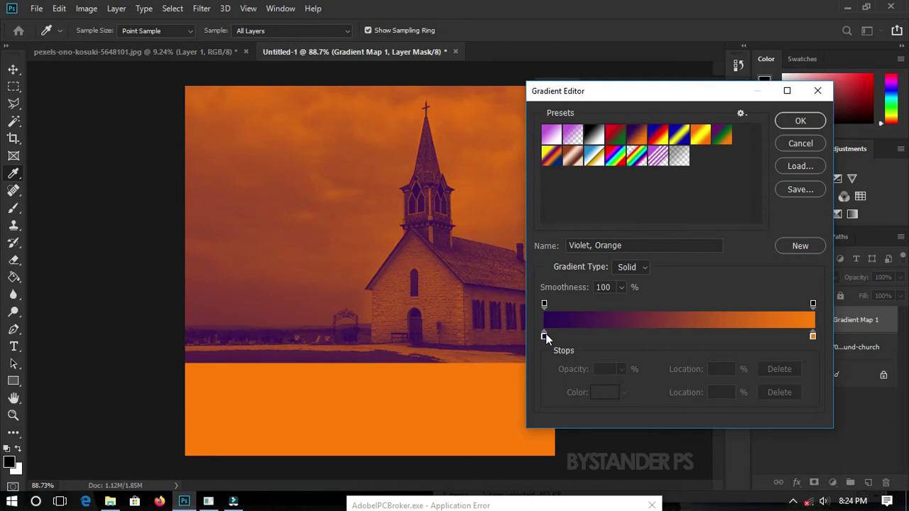
double_click(813, 335)
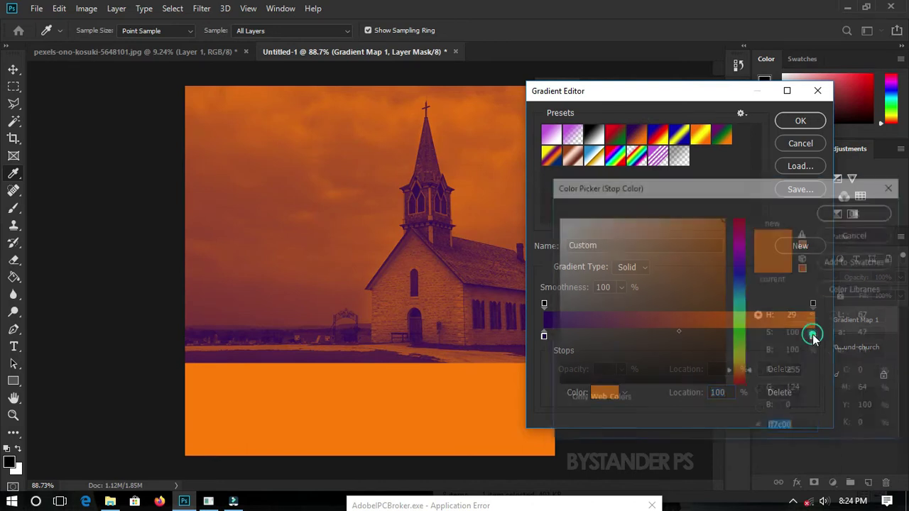
left_click_drag(741, 293, 741, 256)
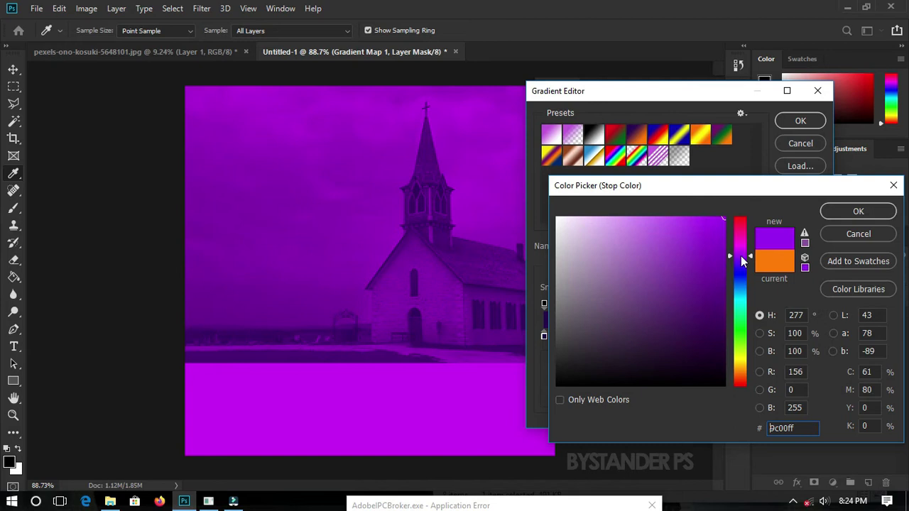
left_click(843, 211)
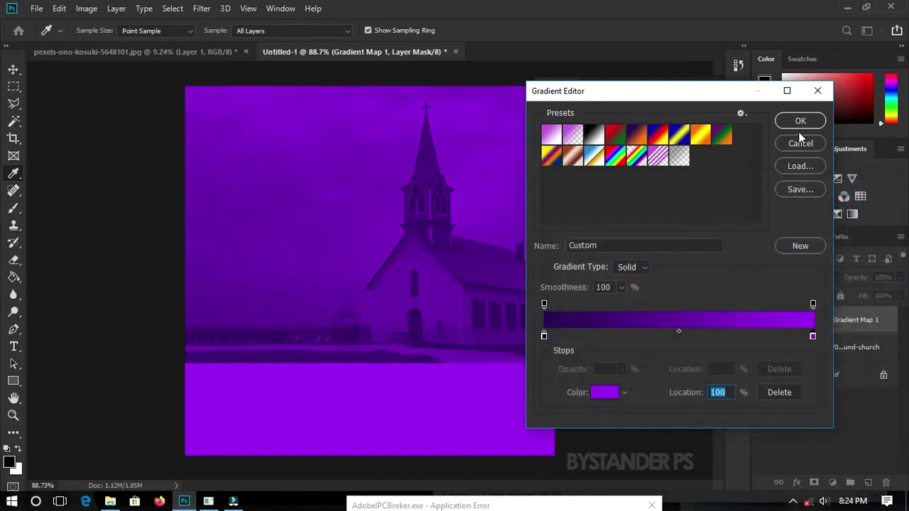
left_click(800, 121)
left_click(700, 88)
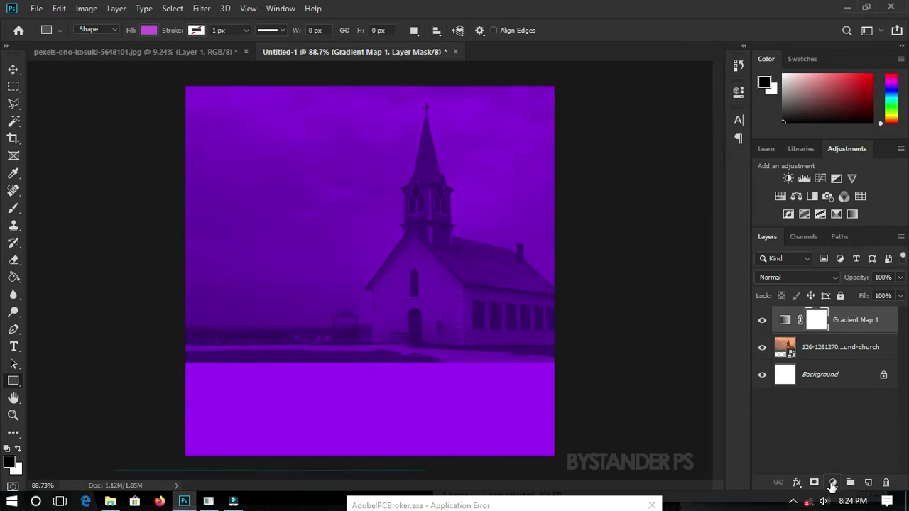
Add a Gradient Fill layer running from deep navy blue to transparent.
left_click(834, 483)
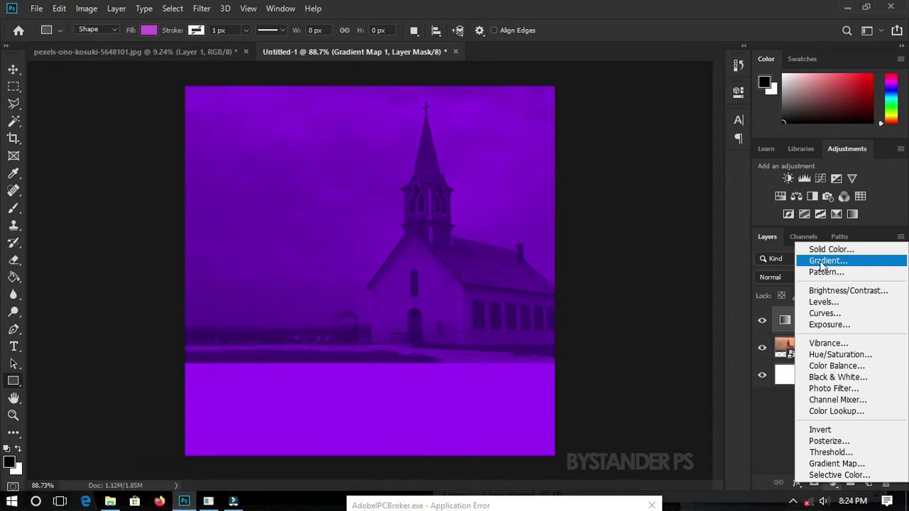
left_click(824, 261)
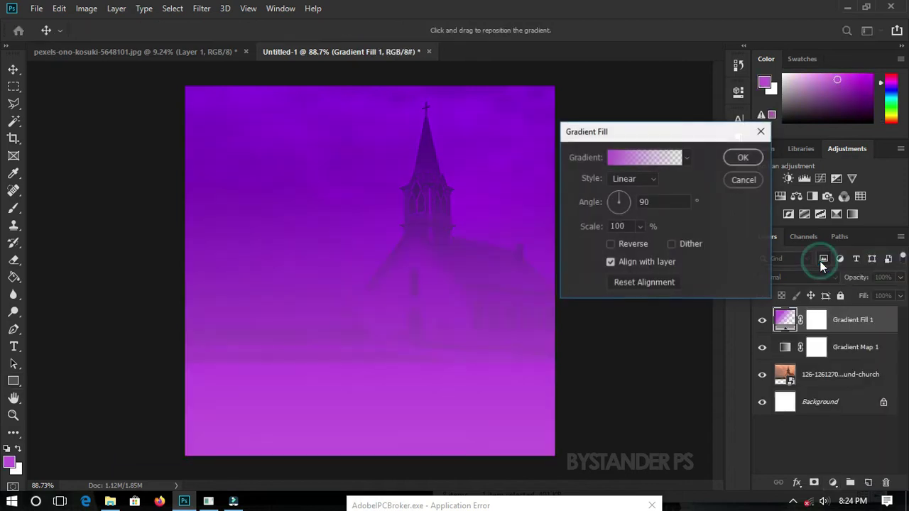
left_click(629, 158)
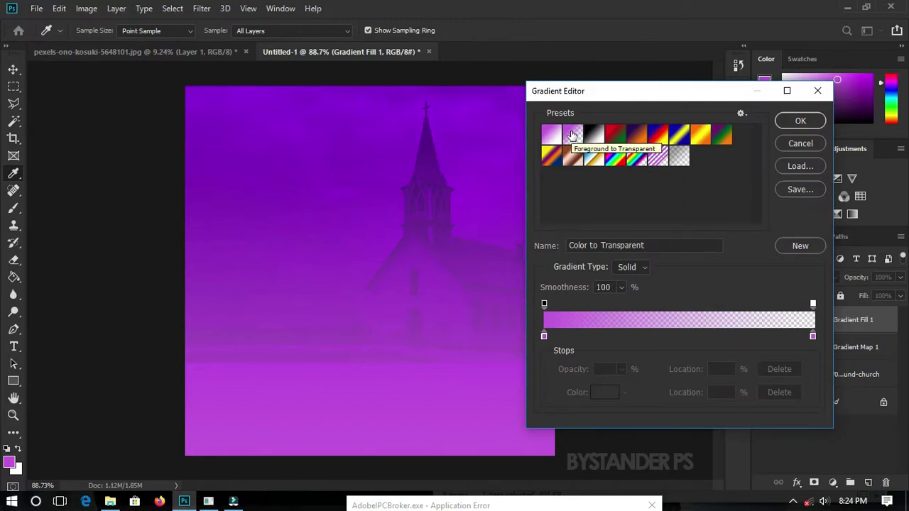
double_click(545, 336)
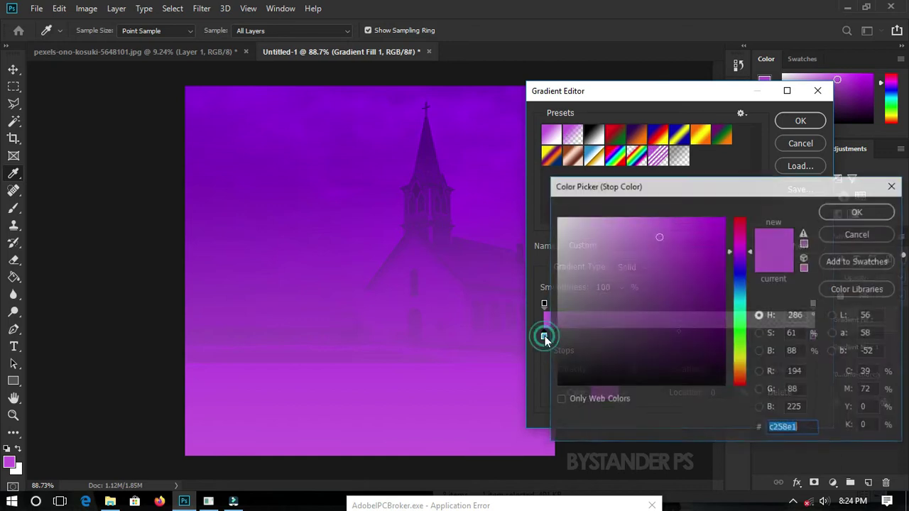
left_click(741, 272)
left_click_drag(711, 273, 724, 319)
left_click(836, 215)
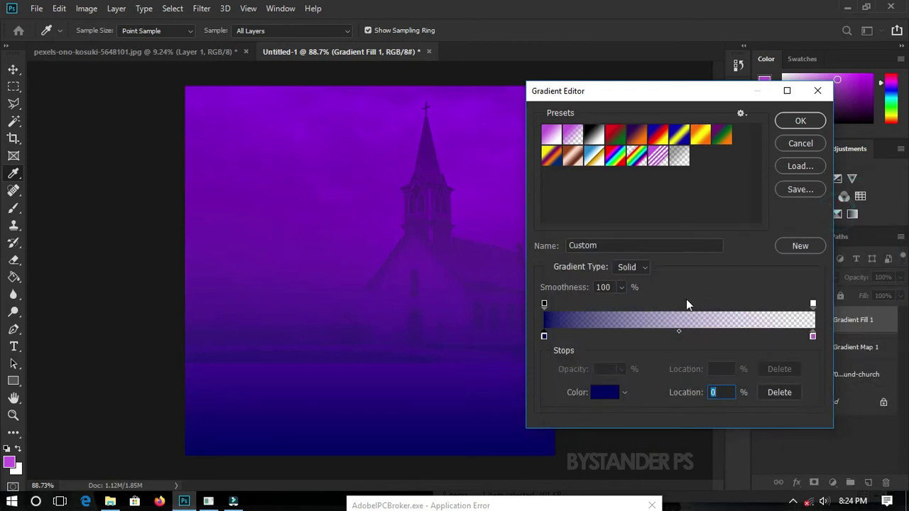
left_click(794, 120)
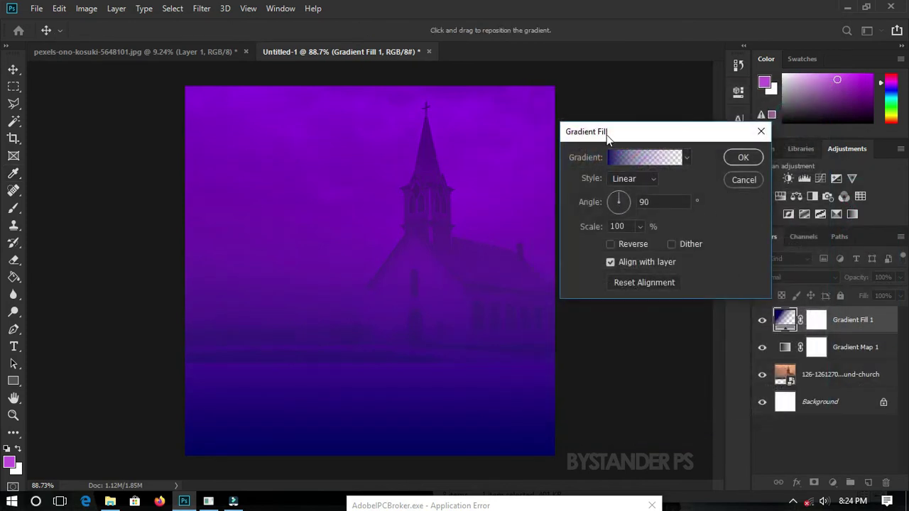
Make the fill a reversed, enlarged radial gradient with its bright centre near the steeple.
left_click(655, 175)
left_click(621, 204)
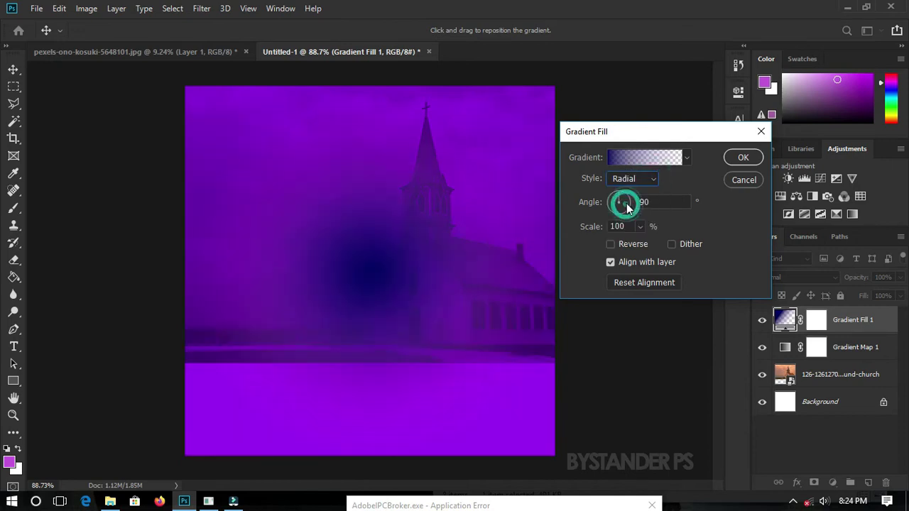
left_click_drag(425, 227, 386, 278)
left_click(611, 244)
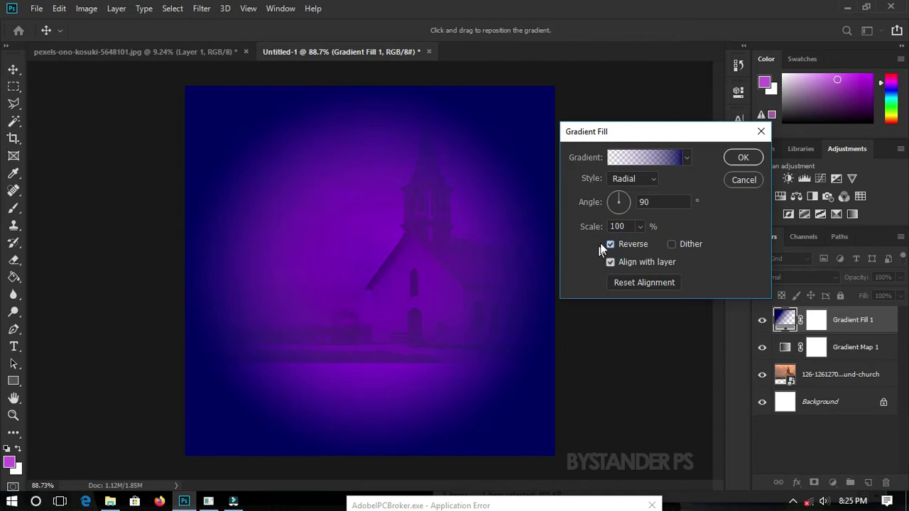
left_click_drag(640, 230, 643, 245)
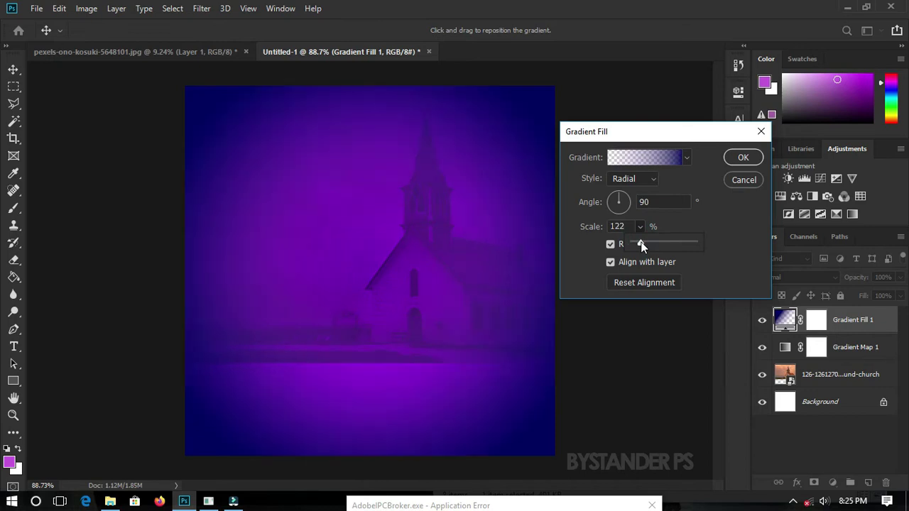
left_click_drag(377, 287, 385, 199)
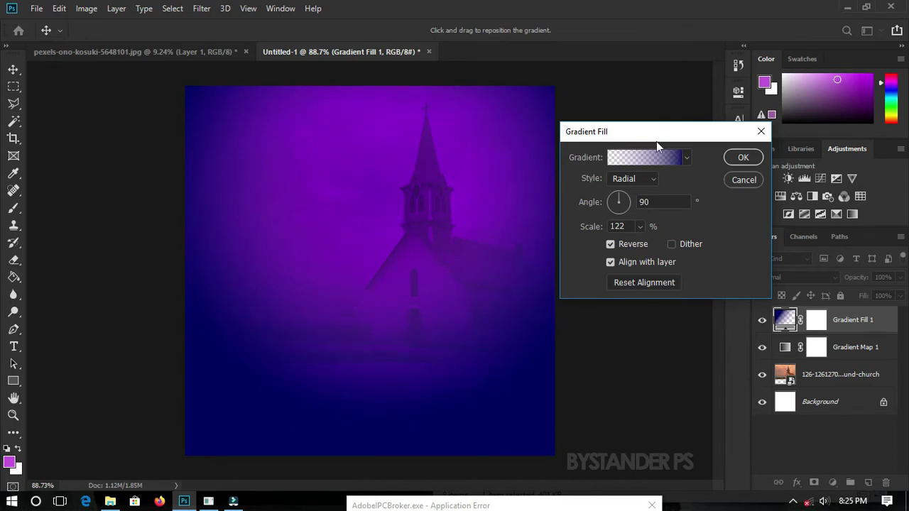
left_click(743, 157)
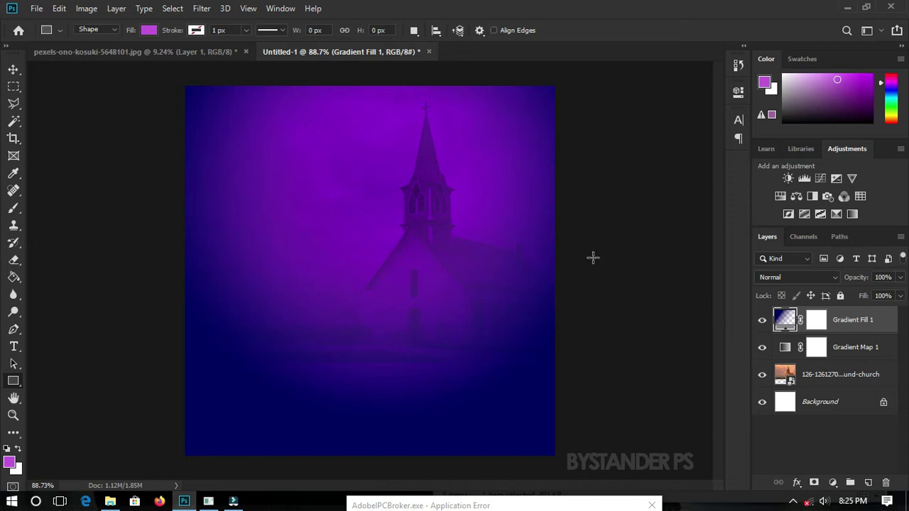
double_click(785, 318)
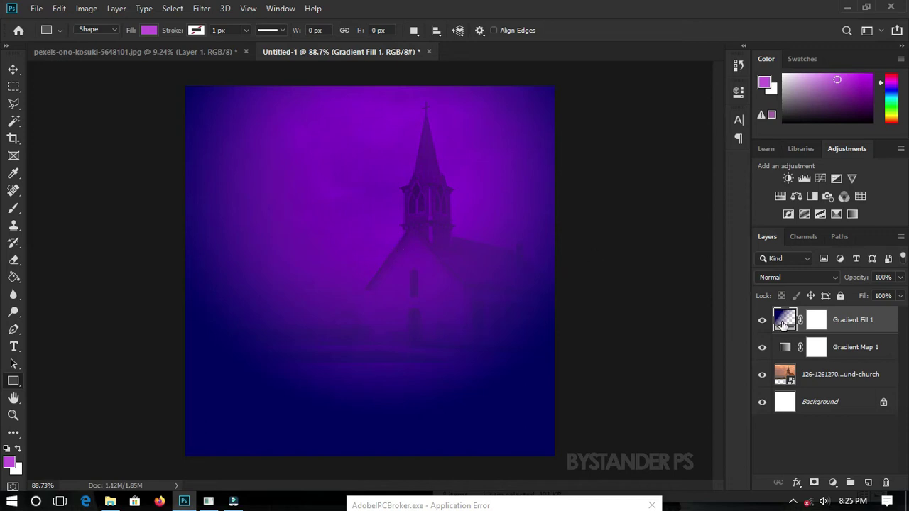
Shift the gradient fill's centre slightly to the right.
left_click(381, 218)
mouse_move(366, 219)
left_mouse_down()
mouse_move(396, 218)
mouse_move(380, 217)
left_mouse_up()
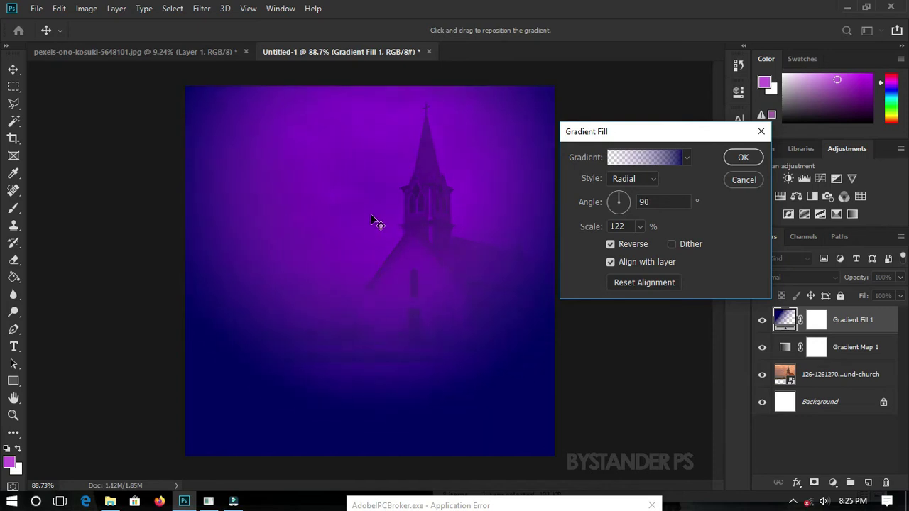
left_click(743, 157)
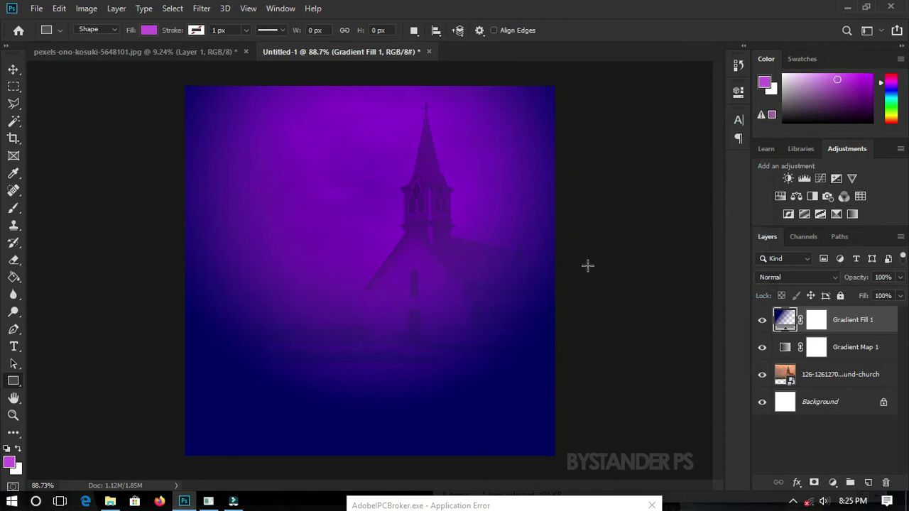
Lighten the Gradient Map's bright end stop to light purple, then drag the cloud image onto the flyer.
double_click(784, 347)
left_click(649, 140)
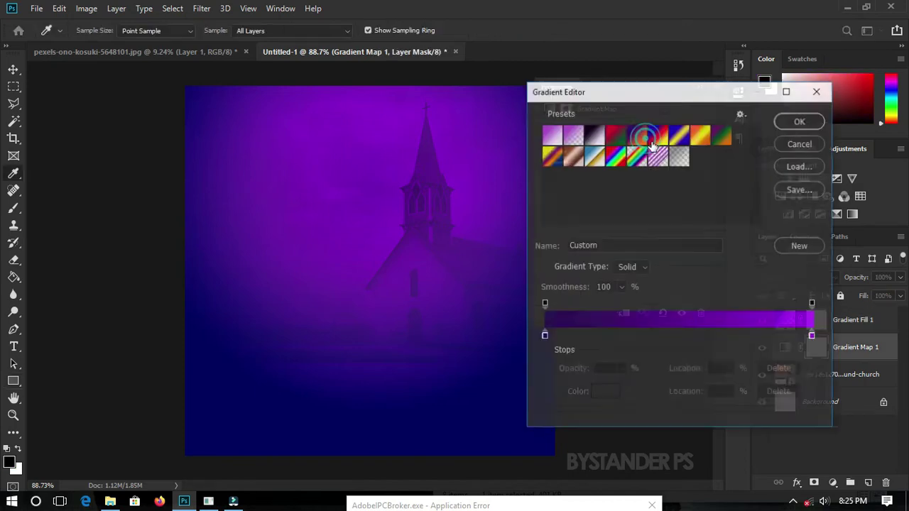
left_click(811, 336)
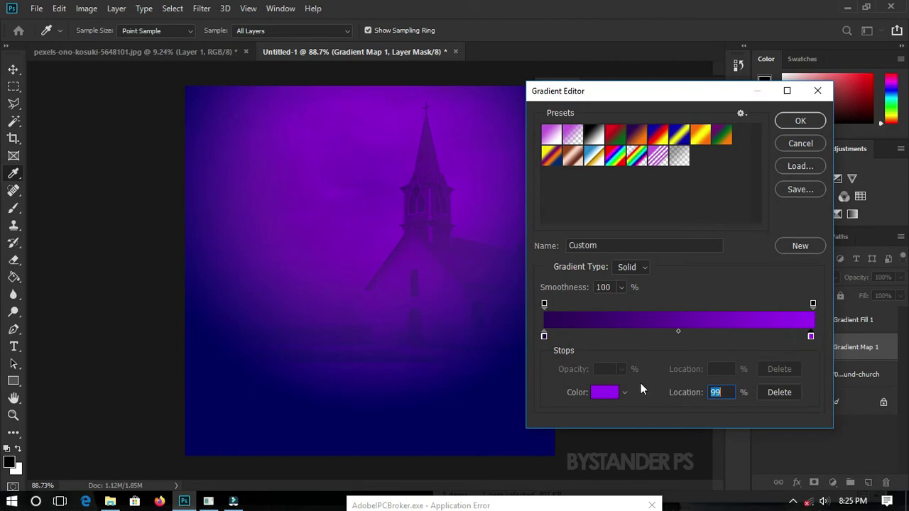
left_click(605, 392)
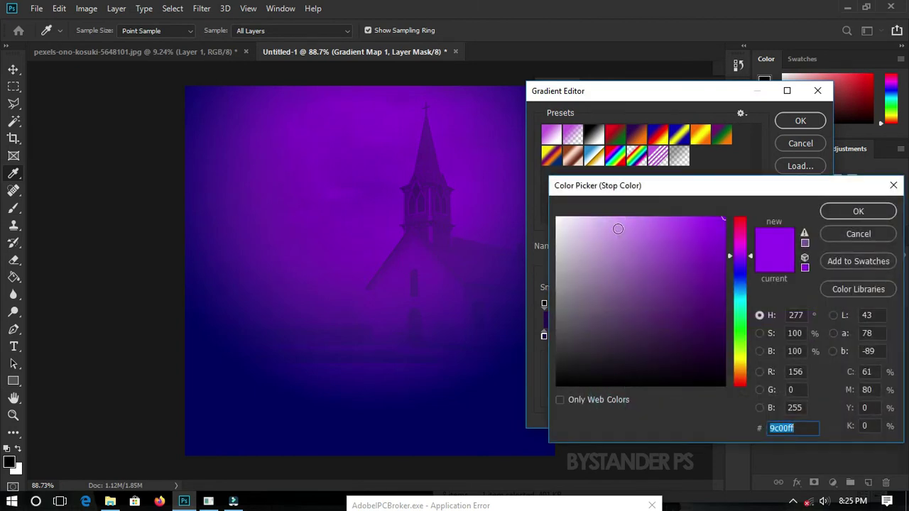
left_click_drag(615, 234, 641, 219)
left_click(845, 211)
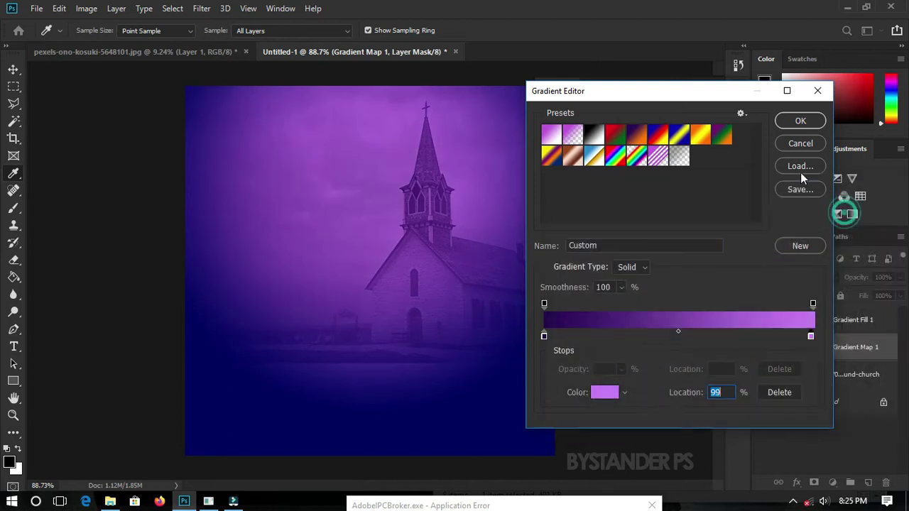
left_click(801, 121)
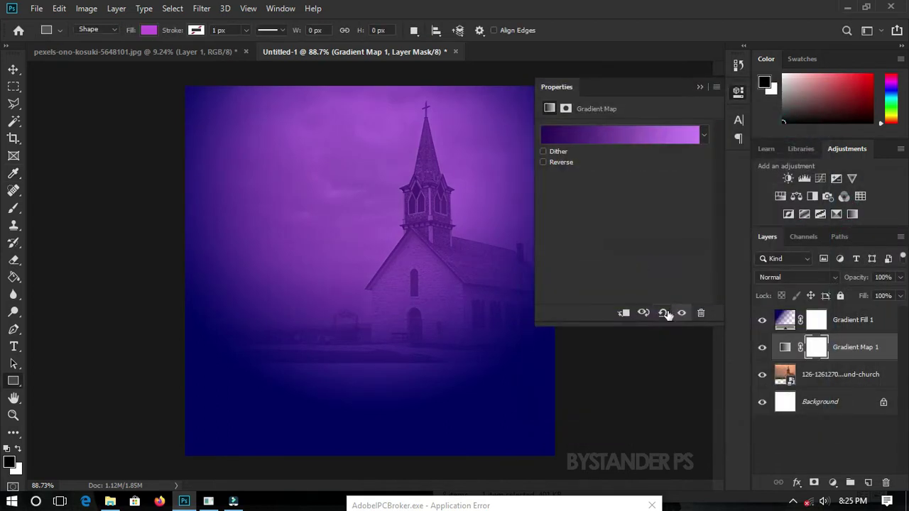
left_click(700, 88)
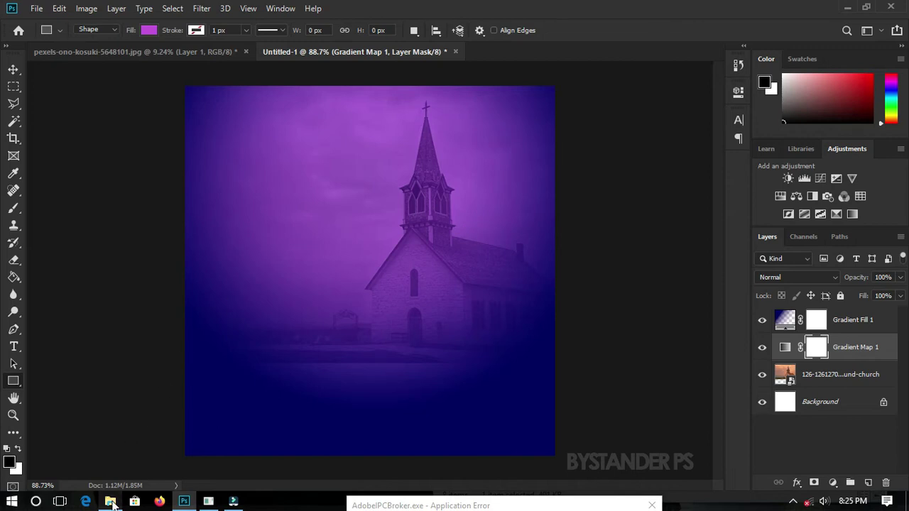
left_click(112, 503)
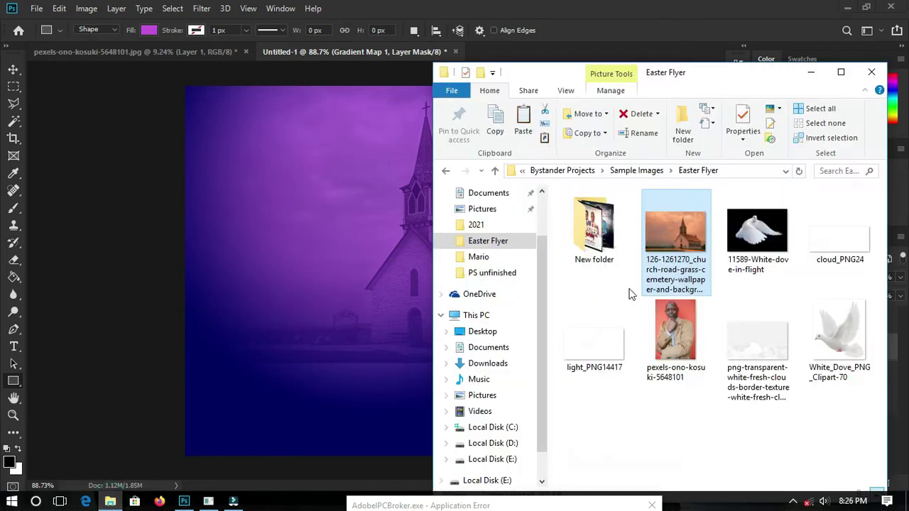
left_click_drag(847, 249, 359, 256)
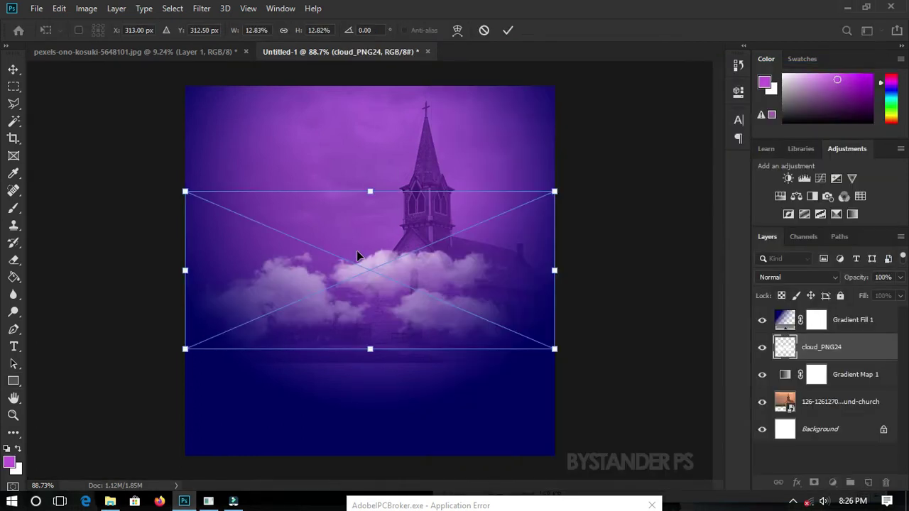
Move the cloud_PNG24 layer above the gradient overlay and duplicate it once.
left_click_drag(845, 350, 837, 310)
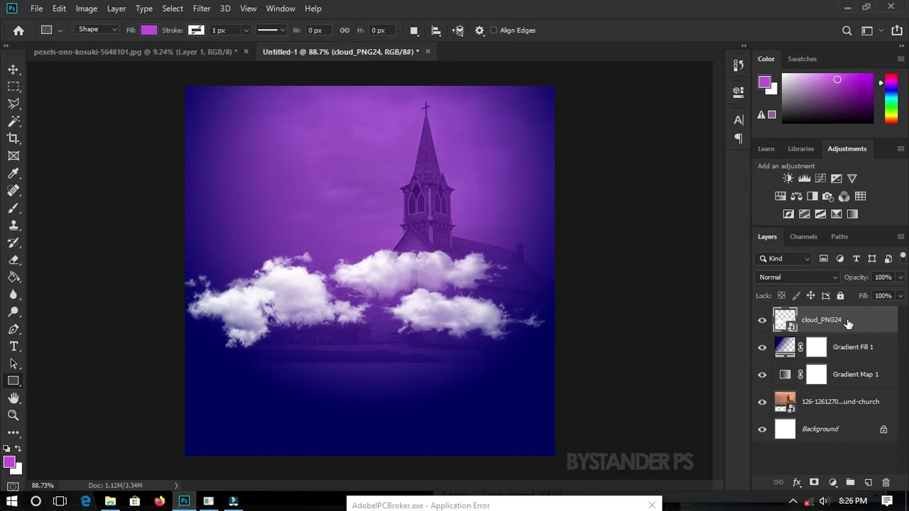
left_click_drag(849, 324, 868, 483)
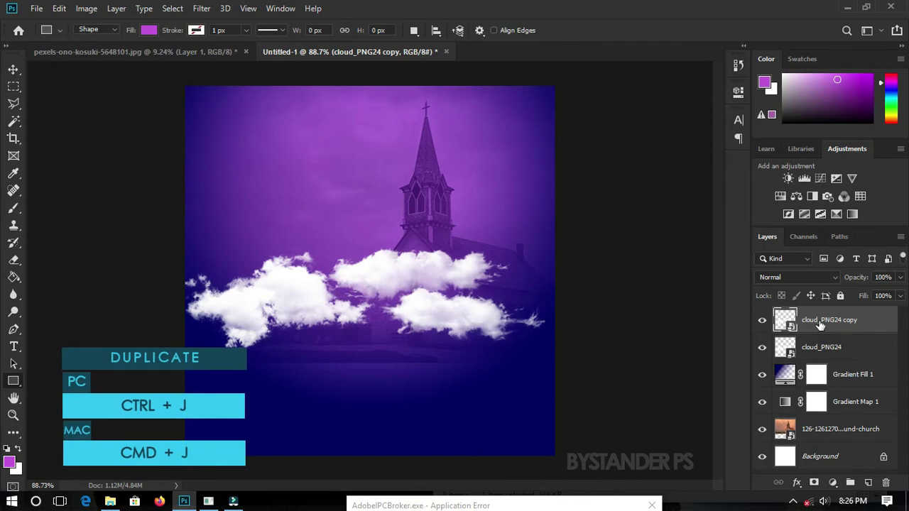
Copy and drag clouds across the lower canvas, building a dense bank up to copy 20.
key("ctrl+j")
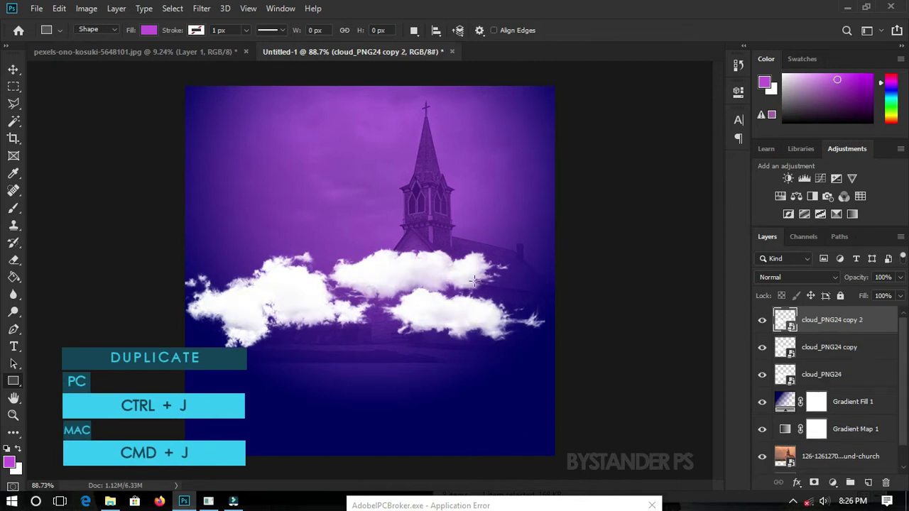
key("v")
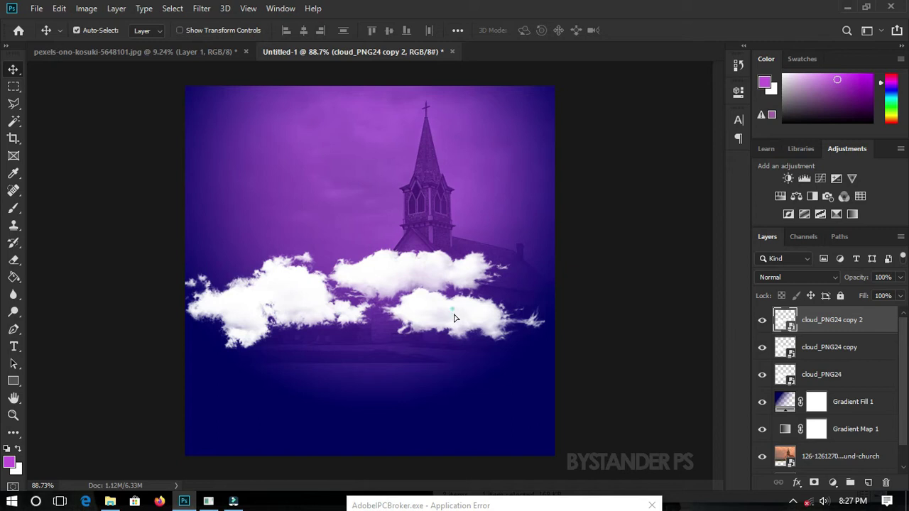
left_click_drag(453, 312, 452, 403)
key("ctrl+j")
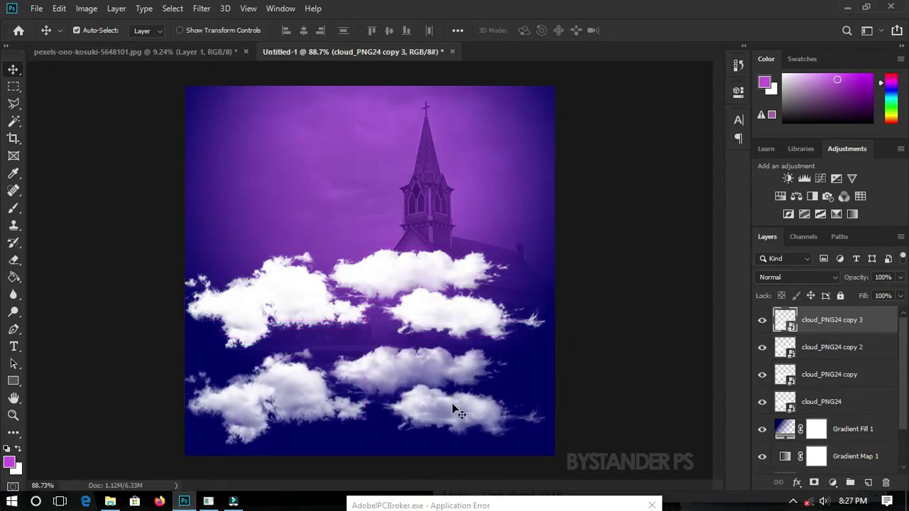
left_click_drag(448, 317, 460, 370)
left_click_drag(310, 305, 254, 356)
left_click_drag(376, 280, 435, 355)
left_click_drag(380, 304, 263, 277)
left_click_drag(420, 400, 578, 418)
left_click_drag(369, 370, 190, 389)
left_click_drag(416, 405, 544, 300)
Add a cloud copy tilted about 12 degrees and slightly shrunk to fill a gap.
key("ctrl+t")
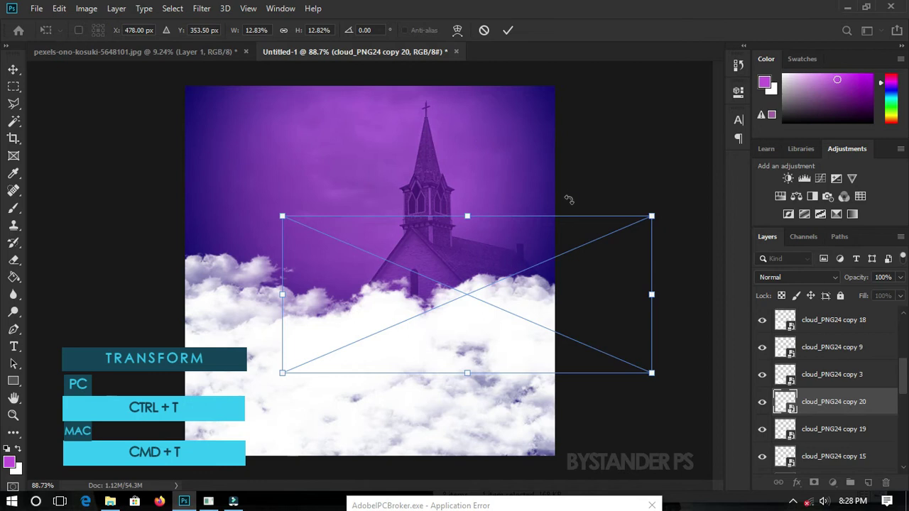
left_click_drag(568, 199, 551, 172)
left_click_drag(506, 278, 499, 265)
left_click_drag(625, 164, 582, 186)
left_click_drag(514, 274, 507, 279)
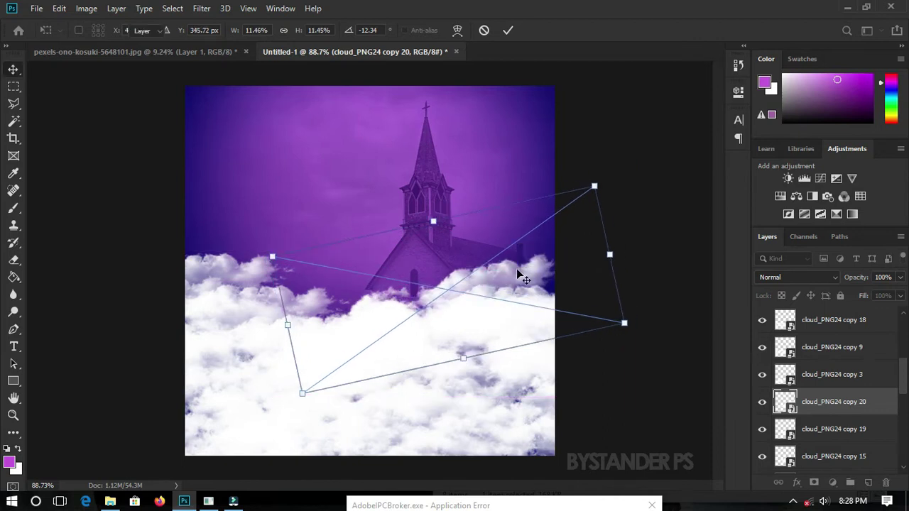
key("Return")
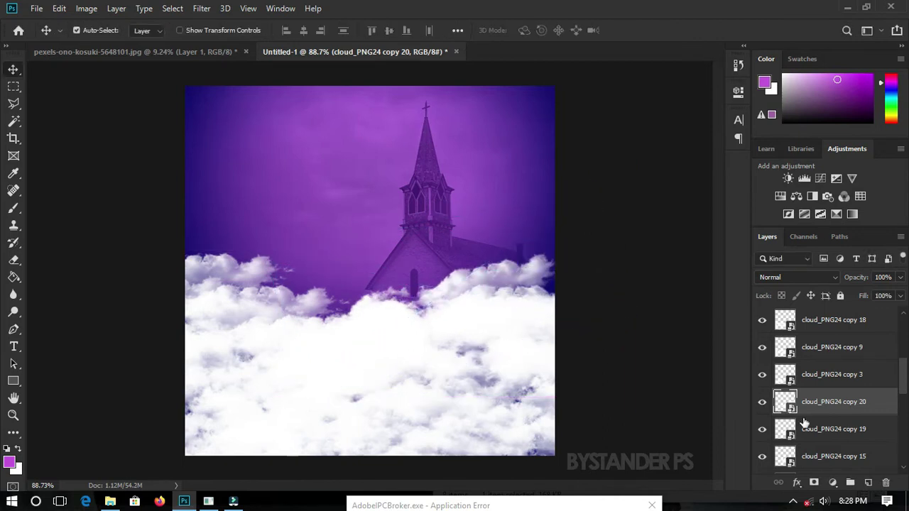
scroll(381, 183, "down", 2)
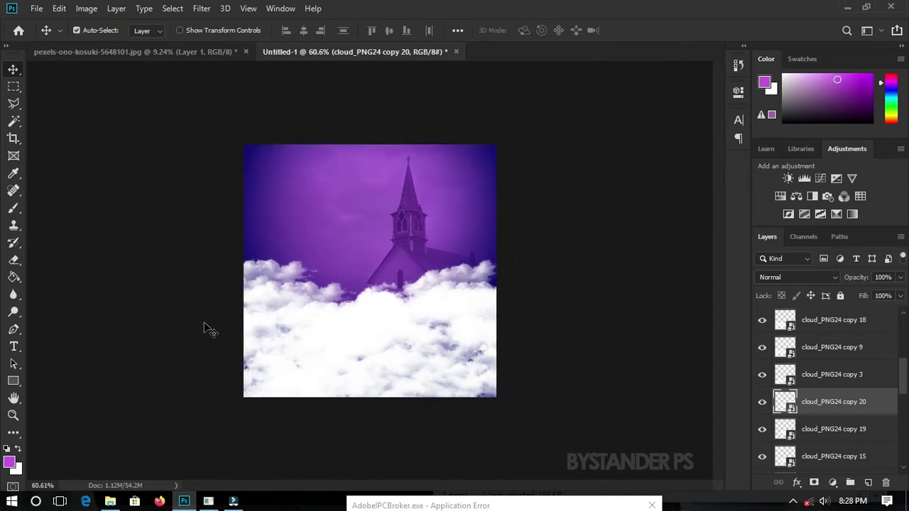
left_click(123, 53)
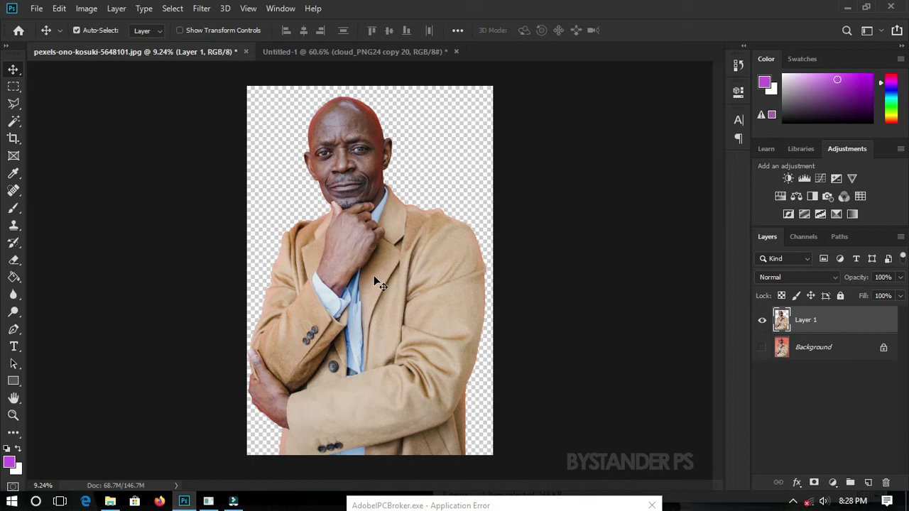
Drag the cut-out man into Untitled-1 and convert his Layer 1 to a smart object.
left_click_drag(377, 282, 381, 246)
scroll(376, 257, "down", 2)
scroll(372, 252, "down", 3)
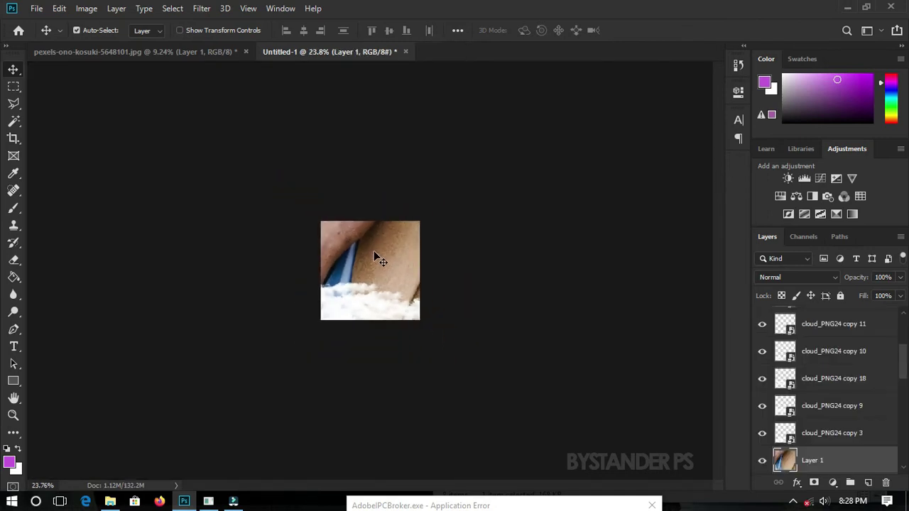
scroll(364, 251, "down", 1)
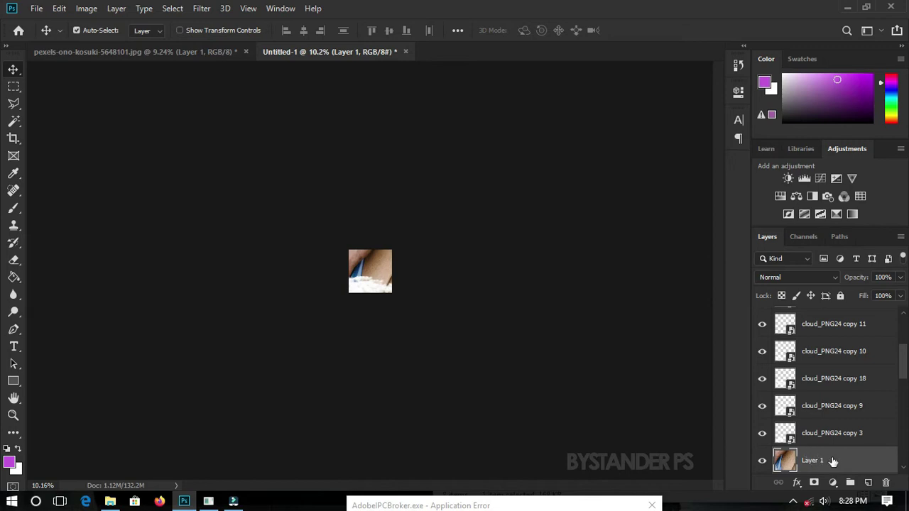
right_click(845, 462)
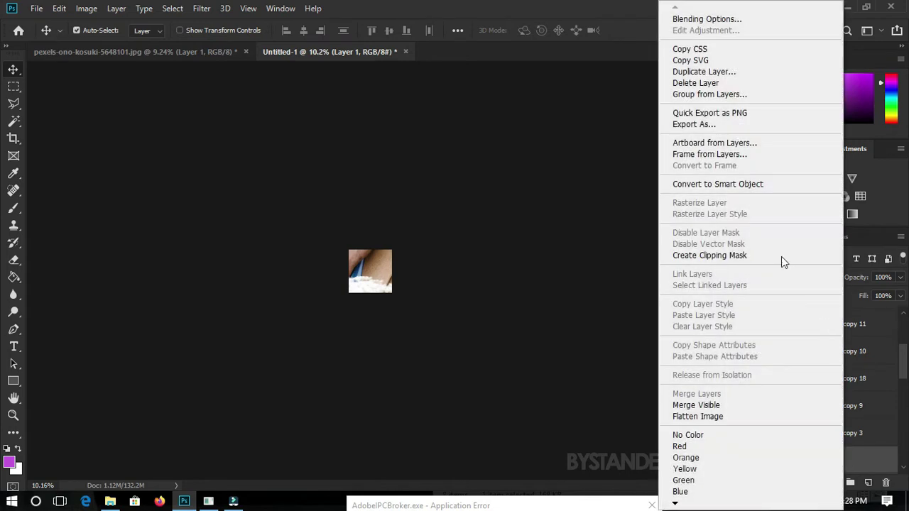
left_click(709, 185)
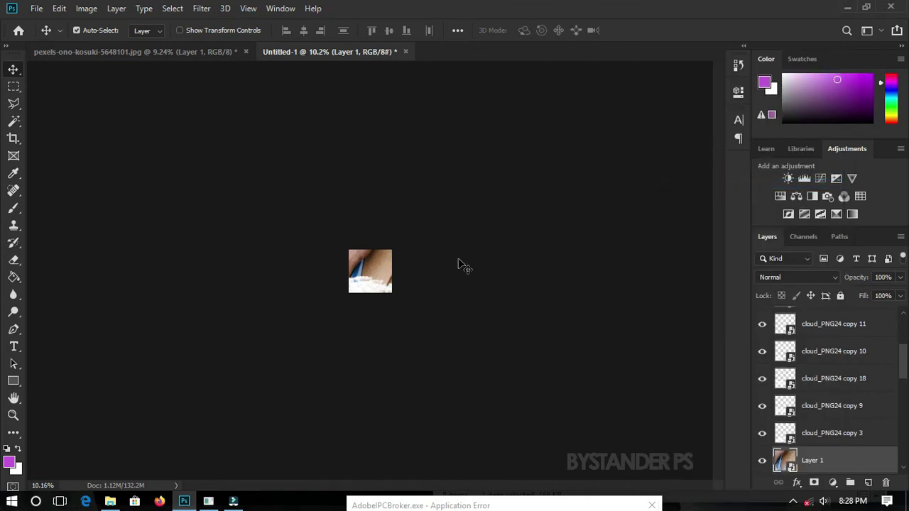
Scale the man down and centre him waist-deep in the cloud bank.
key("ctrl+t")
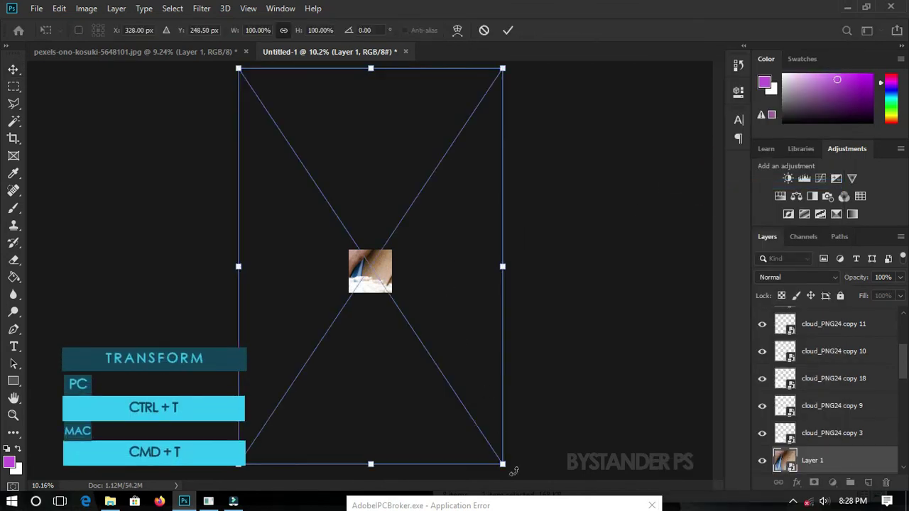
left_click(503, 463)
left_click_drag(503, 464, 379, 275)
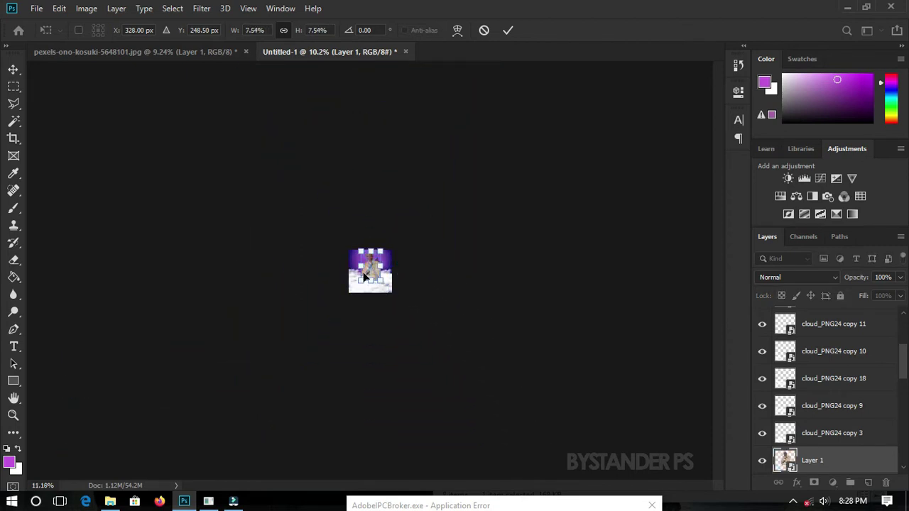
scroll(380, 275, "up", 5)
scroll(363, 277, "up", 2)
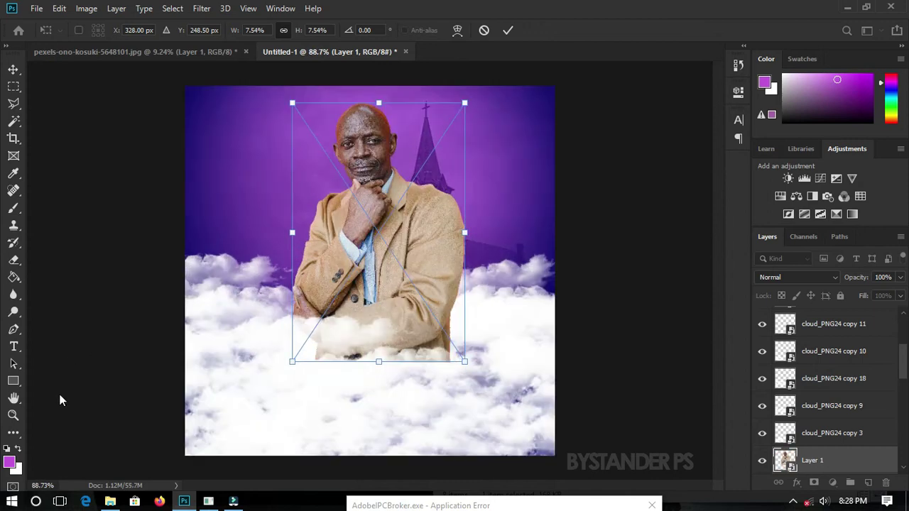
left_click_drag(399, 294, 374, 306)
key("Return")
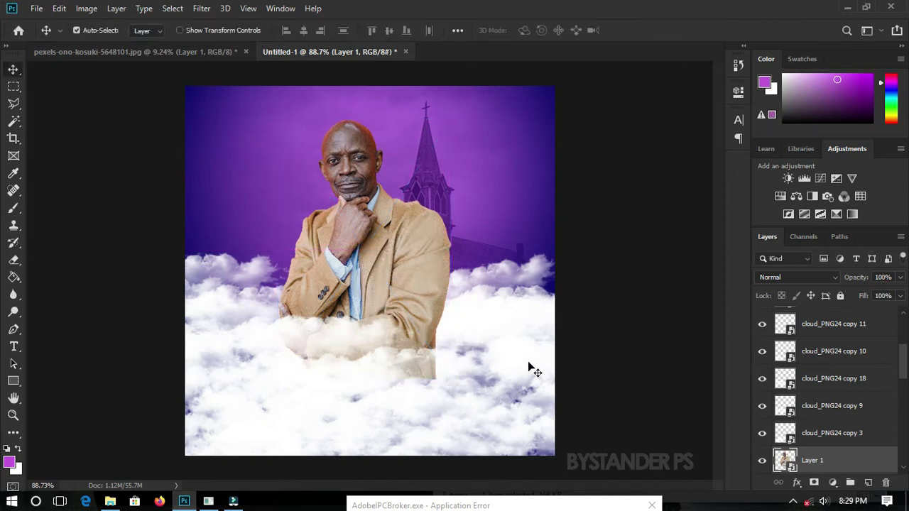
left_click(493, 336)
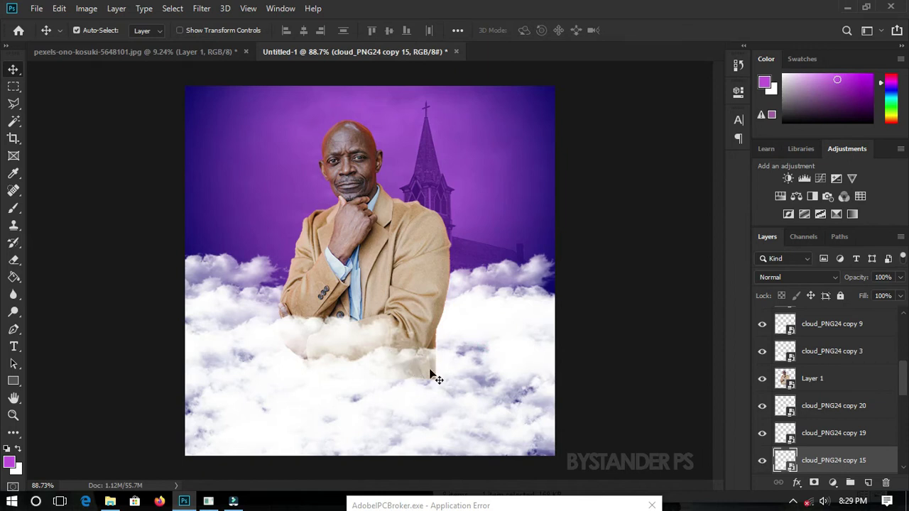
Duplicate the clouds into extra copies covering the man's lower body and jacket.
left_click_drag(386, 373, 498, 396)
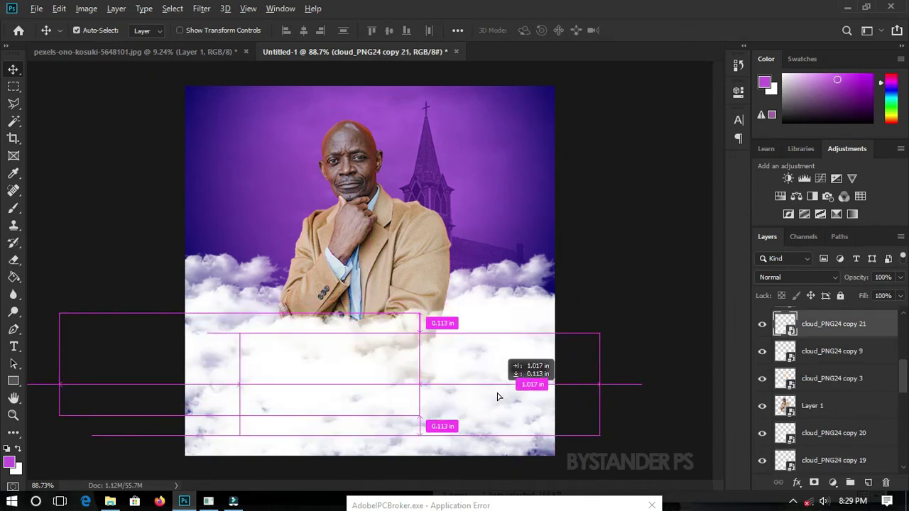
left_click_drag(384, 410, 455, 334)
left_click_drag(480, 313, 412, 341)
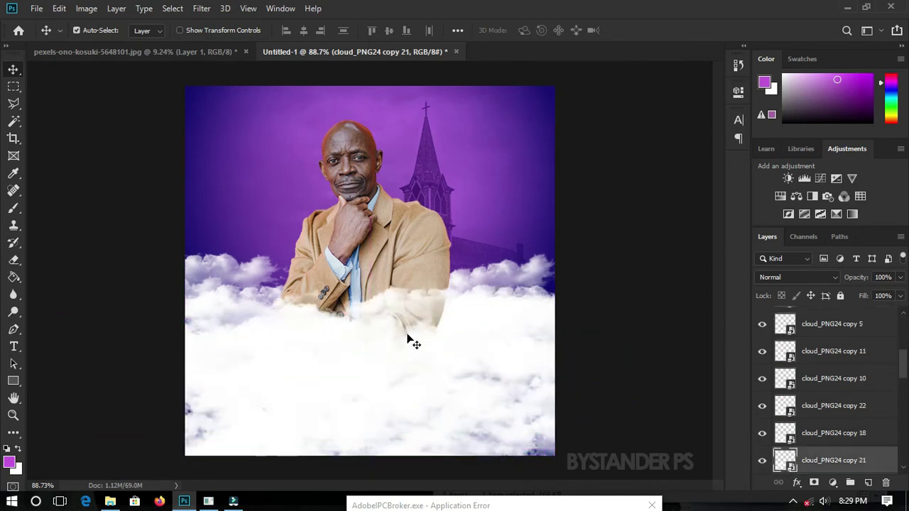
key("ctrl+z")
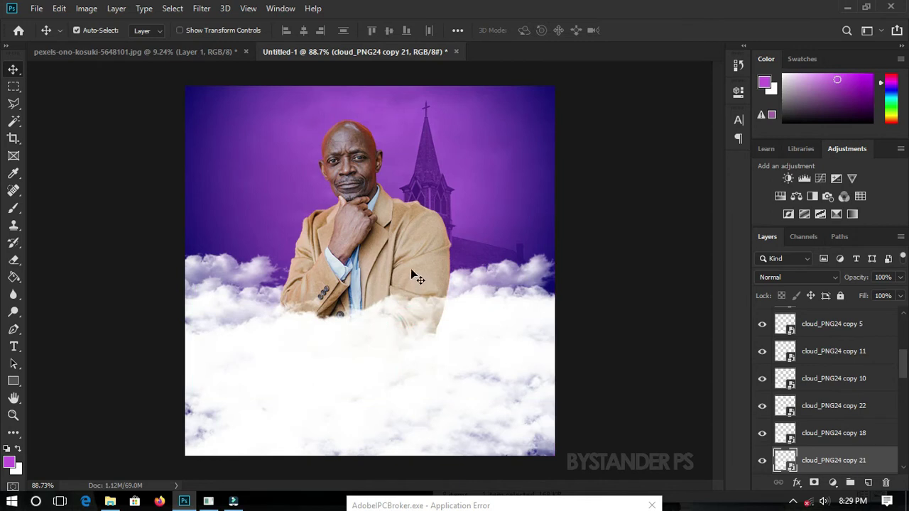
Scale the man's layer (Layer 1) slightly smaller and apply the transform.
left_click(414, 274)
key("ctrl+t")
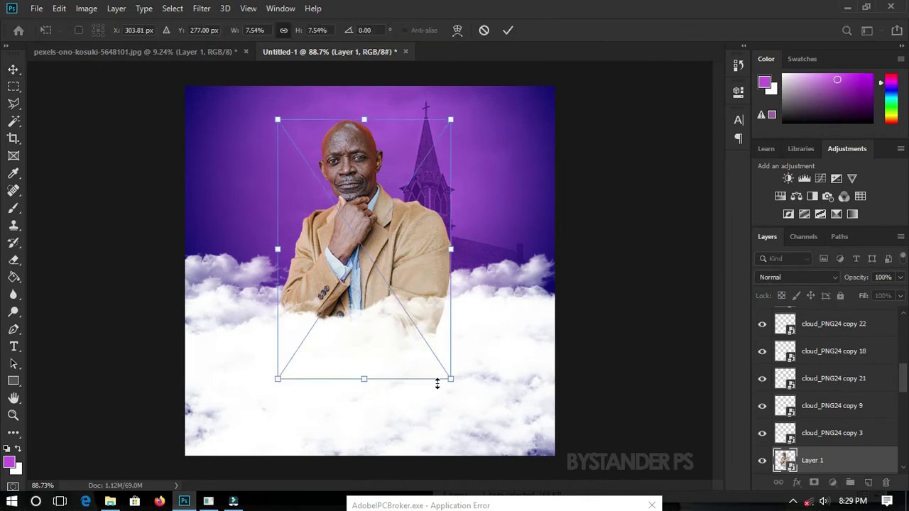
left_click_drag(452, 381, 446, 368)
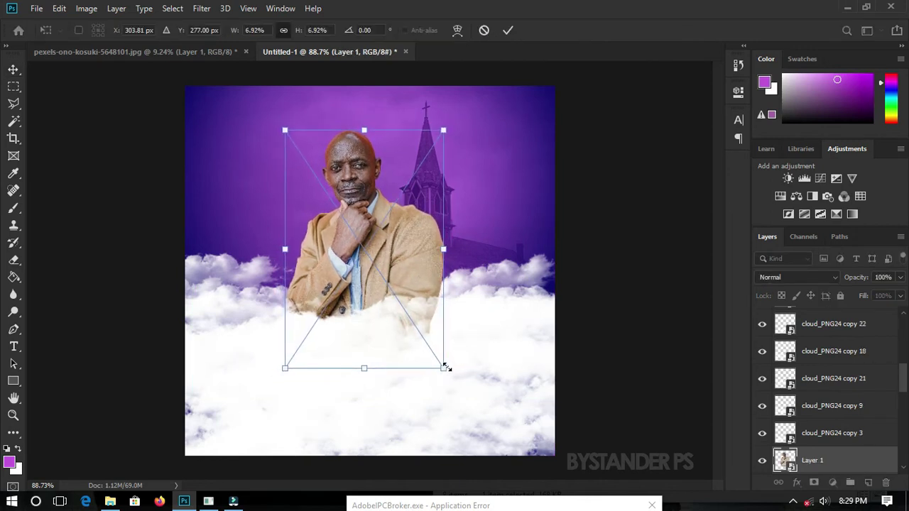
key("Return")
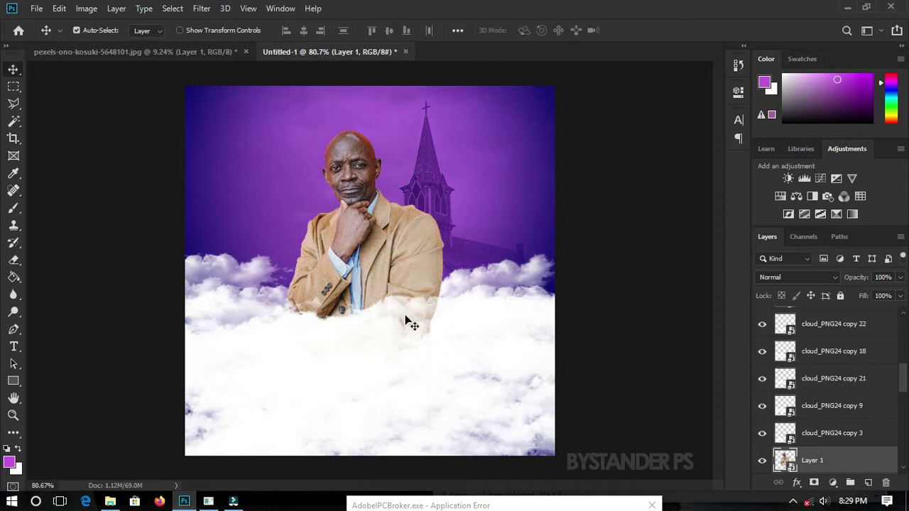
Place White_Dove_PNG_Clipart-70 from the Easter Flyer images folder onto the canvas.
key("ctrl+minus")
key("ctrl+plus")
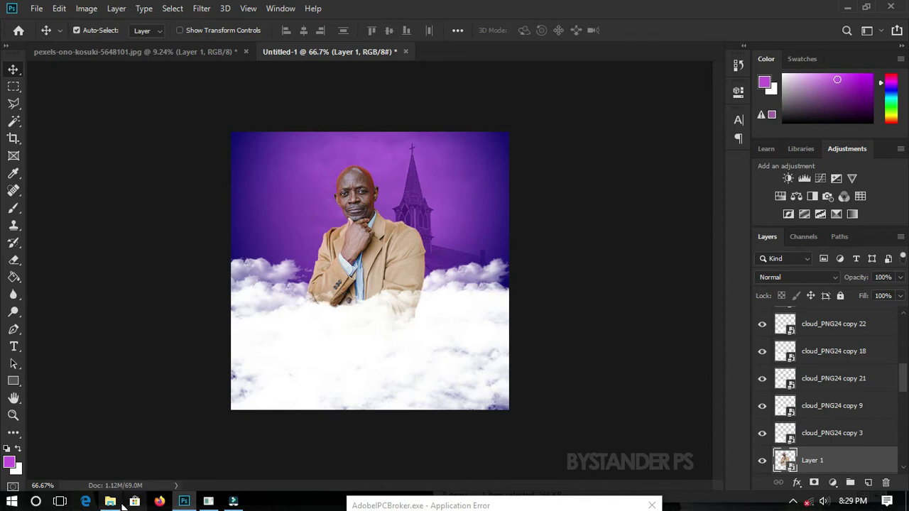
left_click(110, 501)
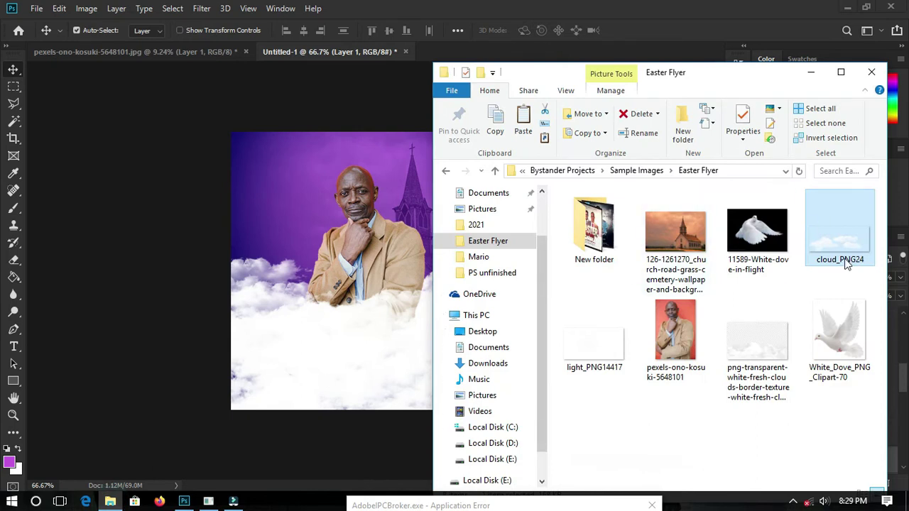
left_click_drag(848, 342, 293, 214)
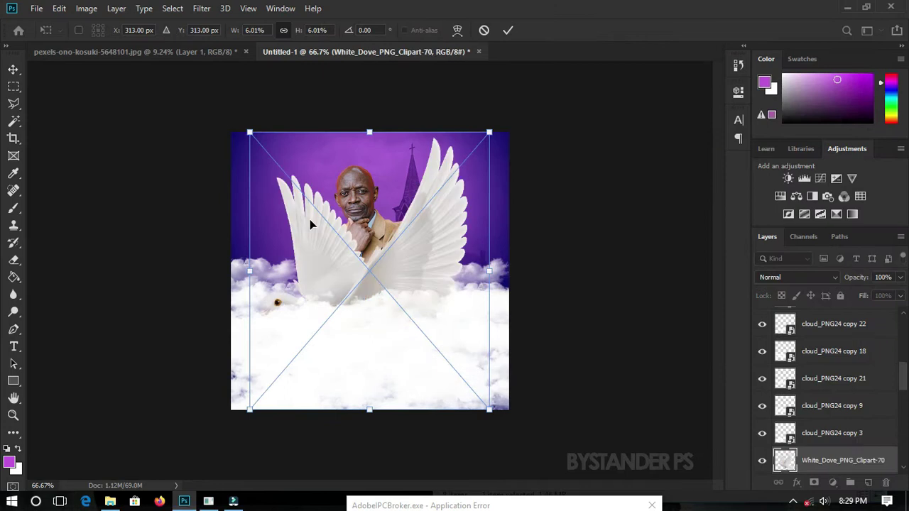
Shrink the dove to a small size on the right-hand clouds and commit.
left_click_drag(487, 410, 462, 277)
key("Return")
scroll(463, 279, "up", 2)
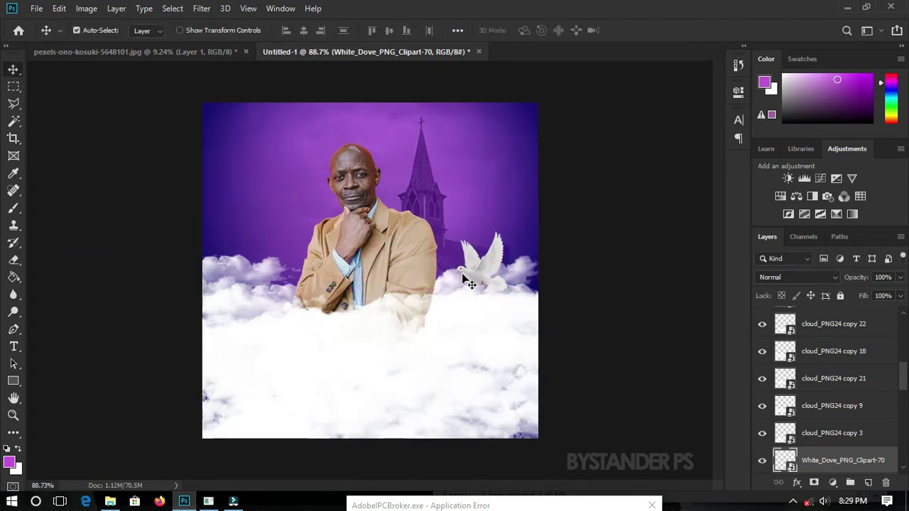
Copy the dove to the upper left, flip it horizontally, and scale it smaller.
left_click_drag(493, 273, 231, 226)
key("ctrl+t")
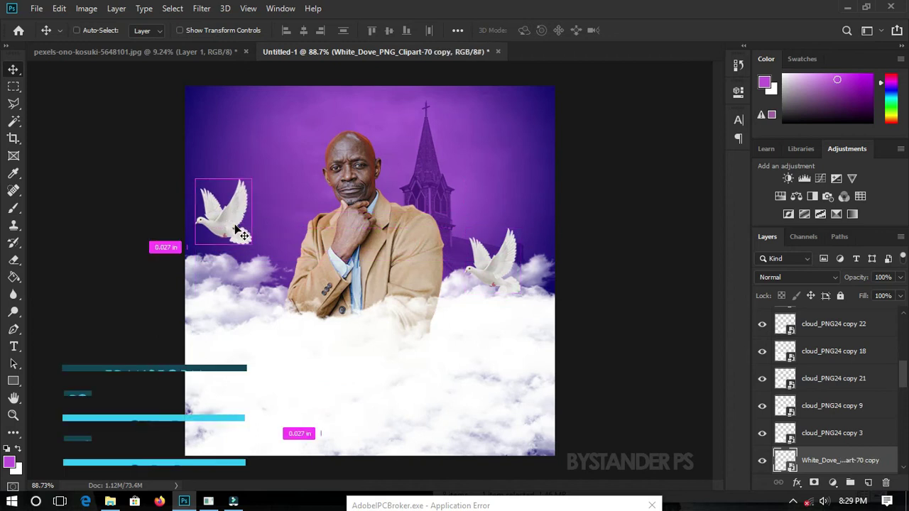
right_click(243, 221)
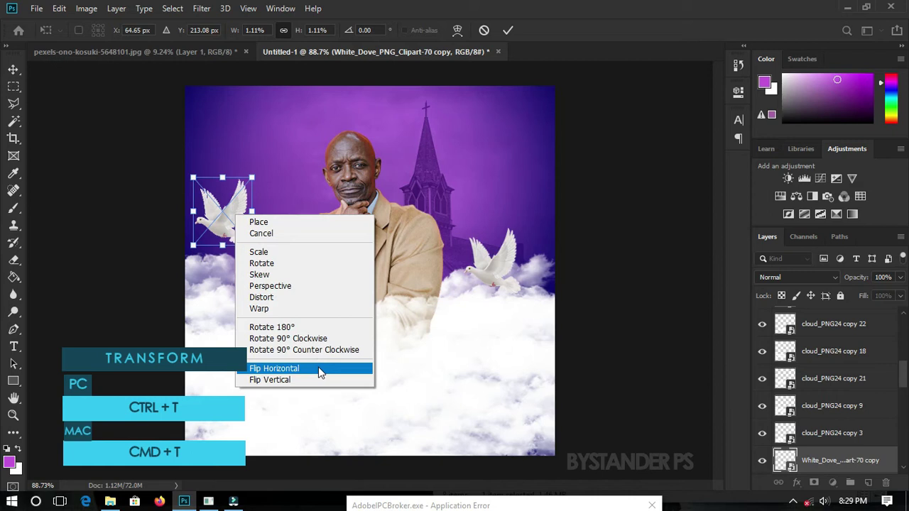
left_click(319, 373)
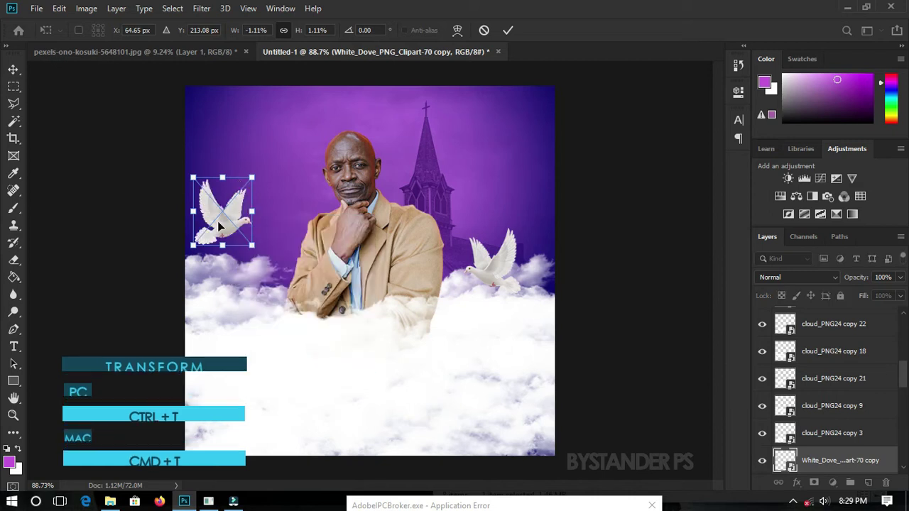
left_click_drag(225, 215, 240, 229)
left_click_drag(266, 193, 244, 218)
key("Return")
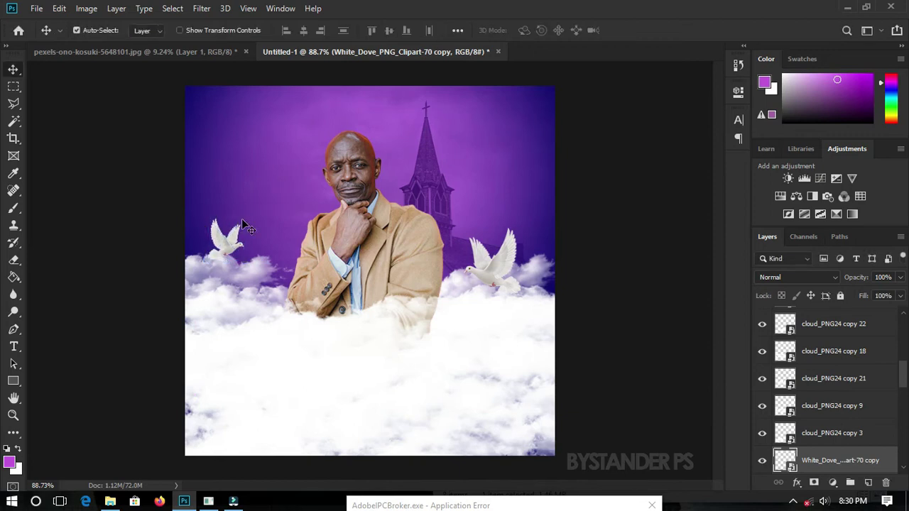
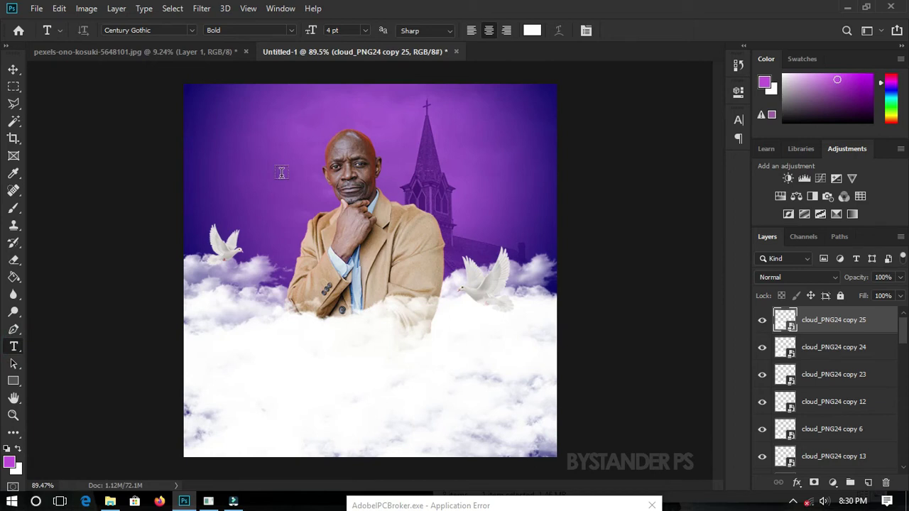
Start a new text layer on the clouds below the pastor.
left_click(274, 345)
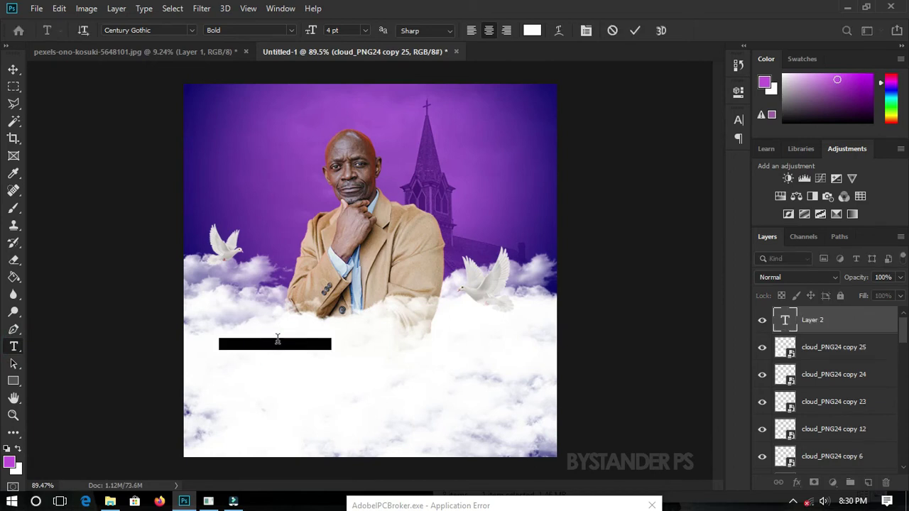
Type EASTER in blue, centre it below the pastor and bring up its Layer Style.
type("REST")
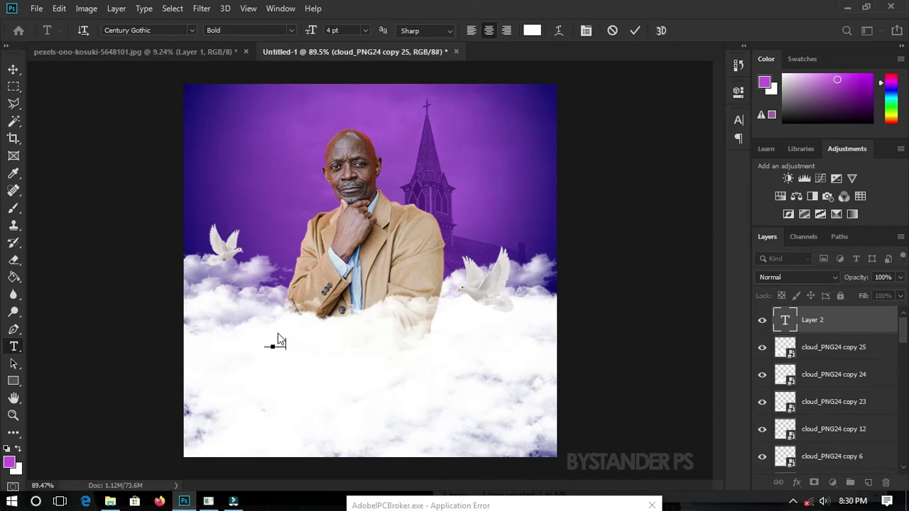
key("ctrl+a")
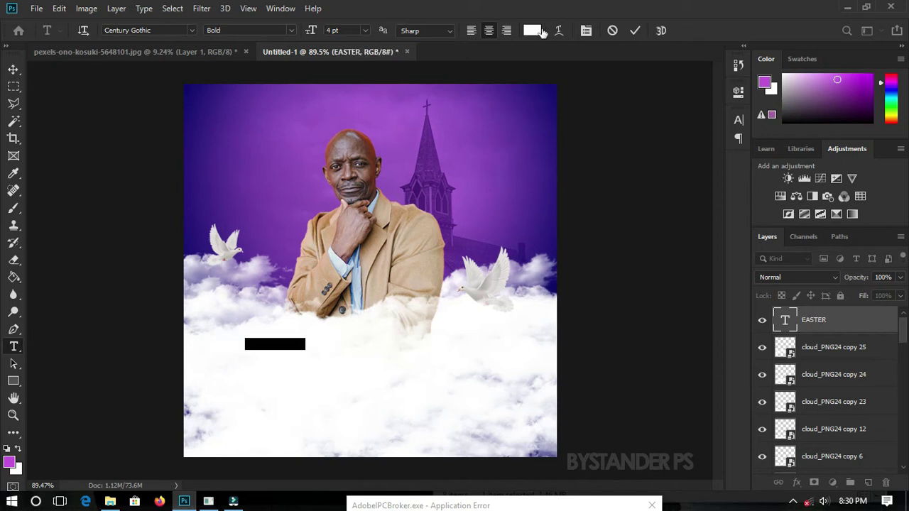
left_click(532, 29)
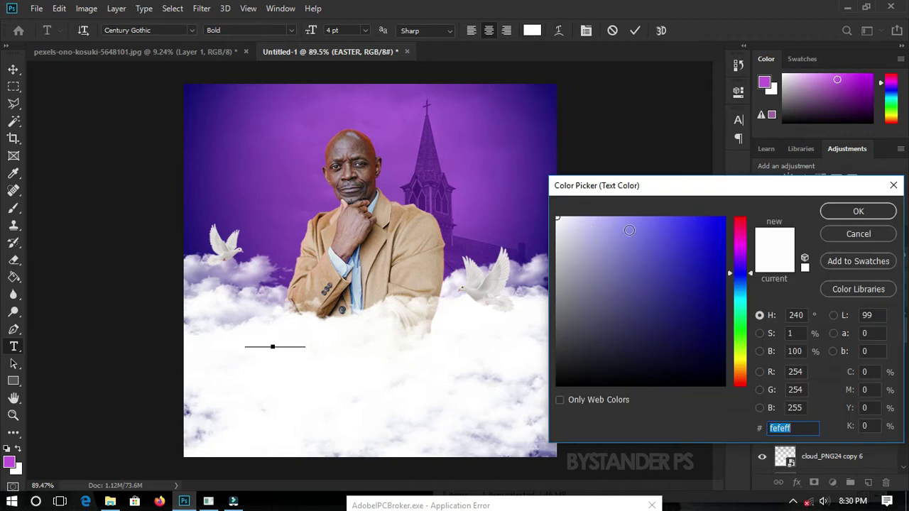
left_click_drag(648, 256, 675, 217)
left_click(836, 214)
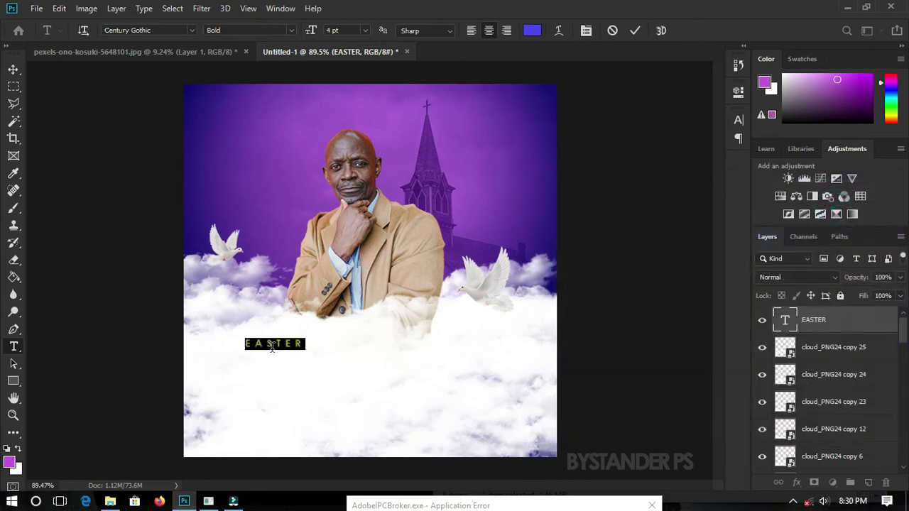
left_click_drag(292, 365, 391, 357)
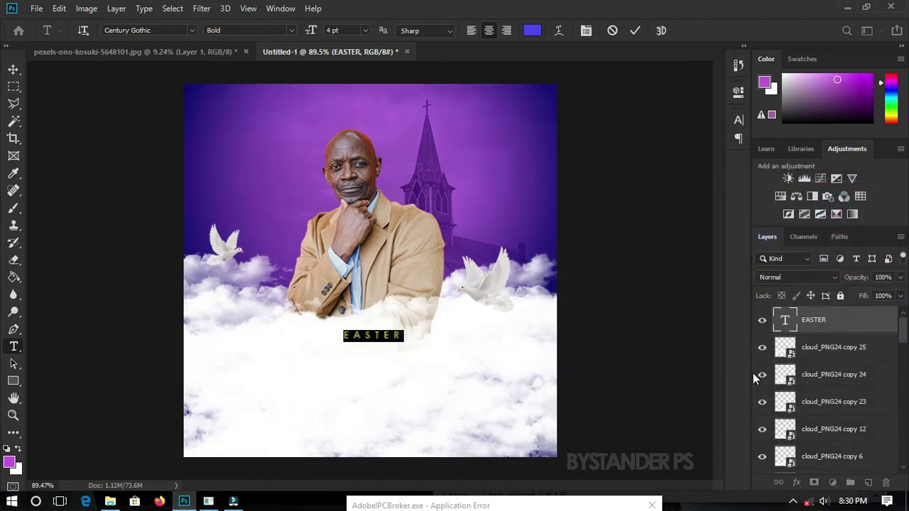
double_click(878, 326)
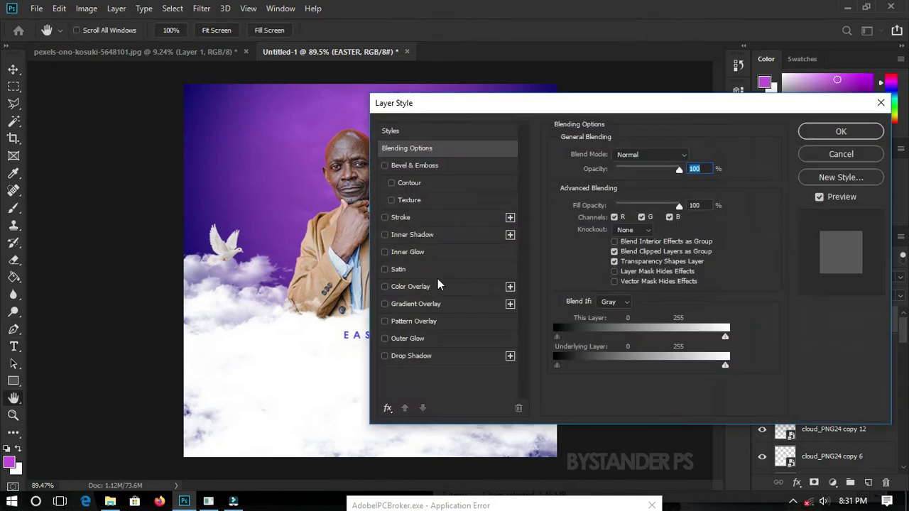
Apply a blue reflected Gradient Overlay to EASTER at 90° angle and 73% scale.
left_click(405, 305)
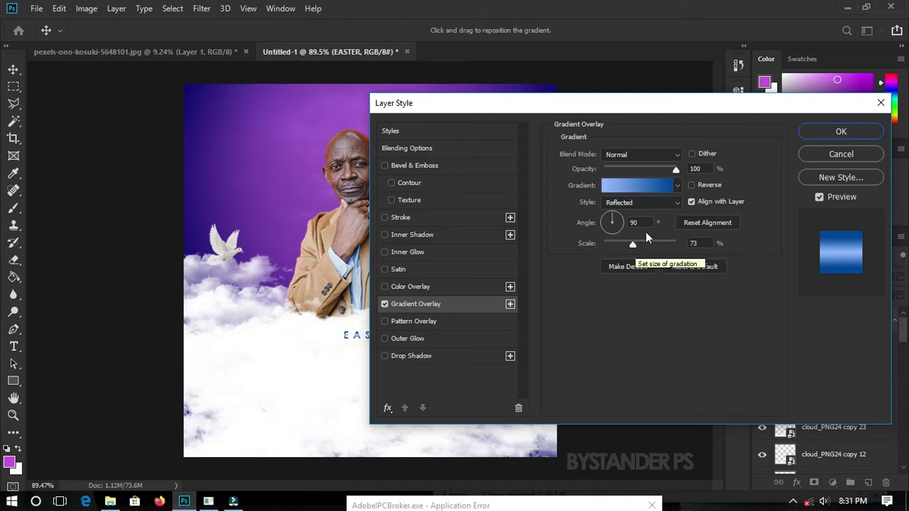
left_click(820, 133)
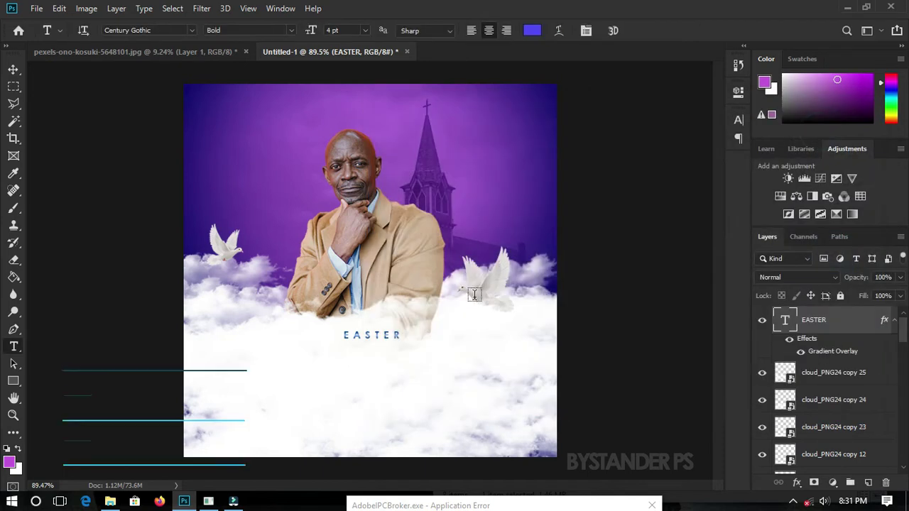
Scale EASTER up about five times and set its tracking to 0.
key("ctrl+t")
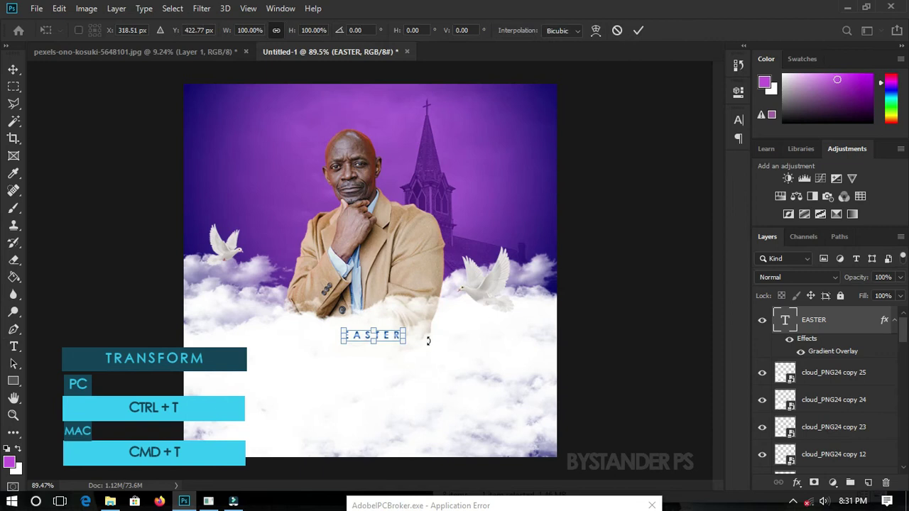
left_click_drag(406, 342, 514, 436)
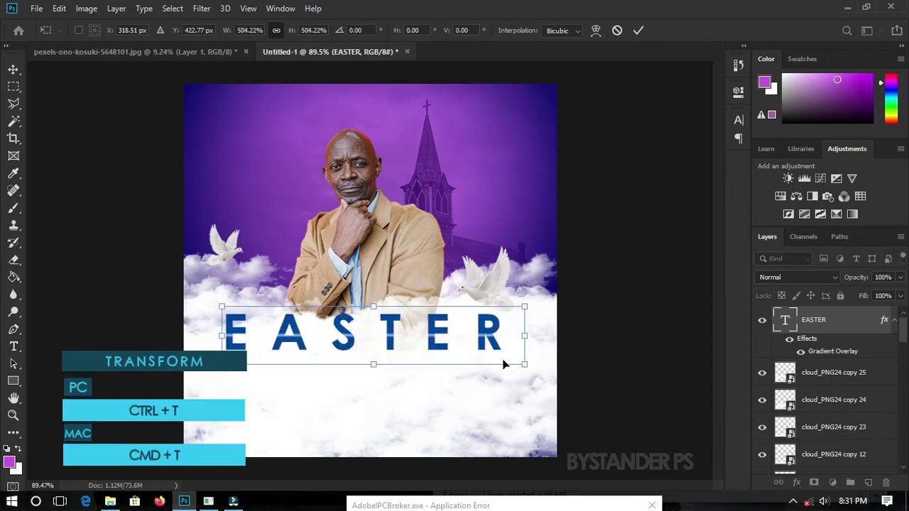
double_click(785, 321)
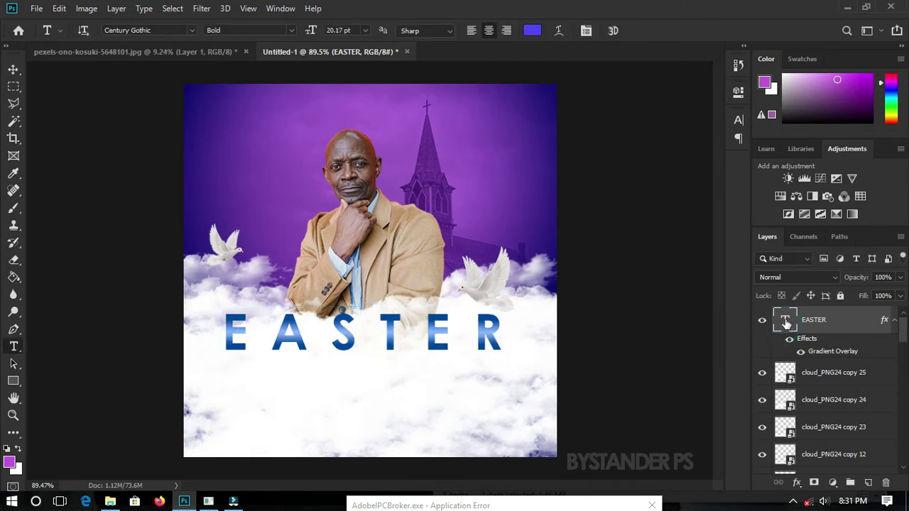
left_click(737, 117)
left_click(714, 167)
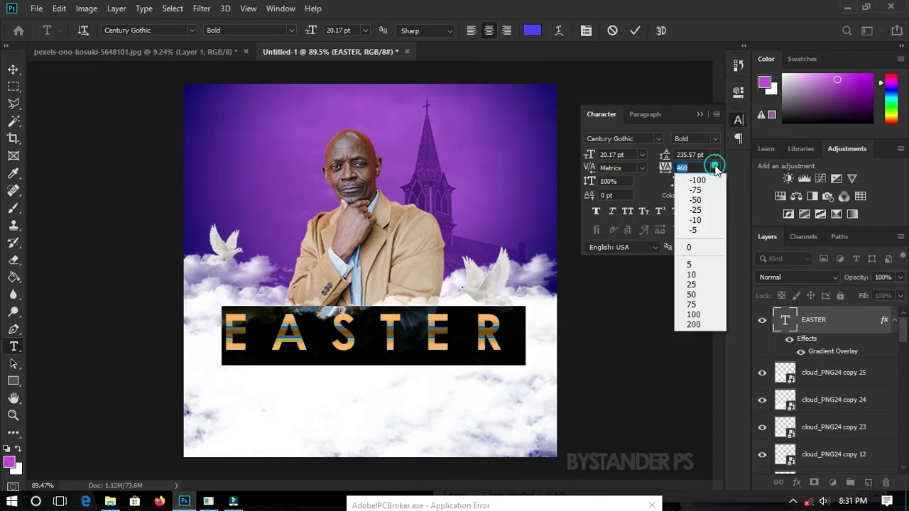
left_click(692, 246)
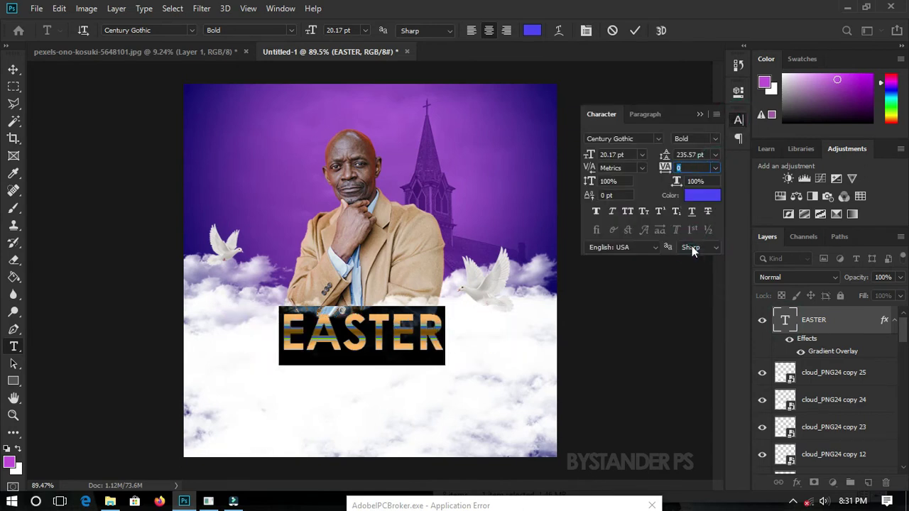
left_click(701, 114)
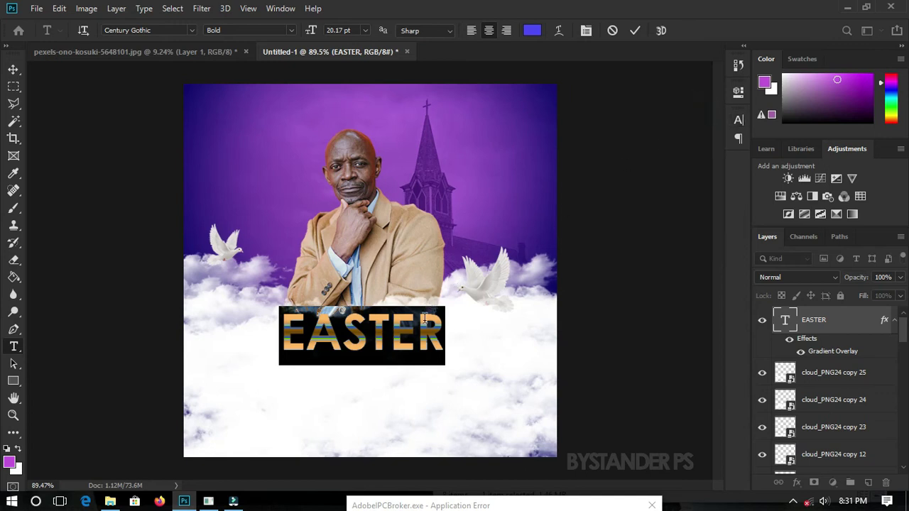
Enlarge EASTER by half again and centre it on the clouds below the pastor.
left_click(442, 341)
scroll(375, 335, "up", 3)
left_click(817, 320)
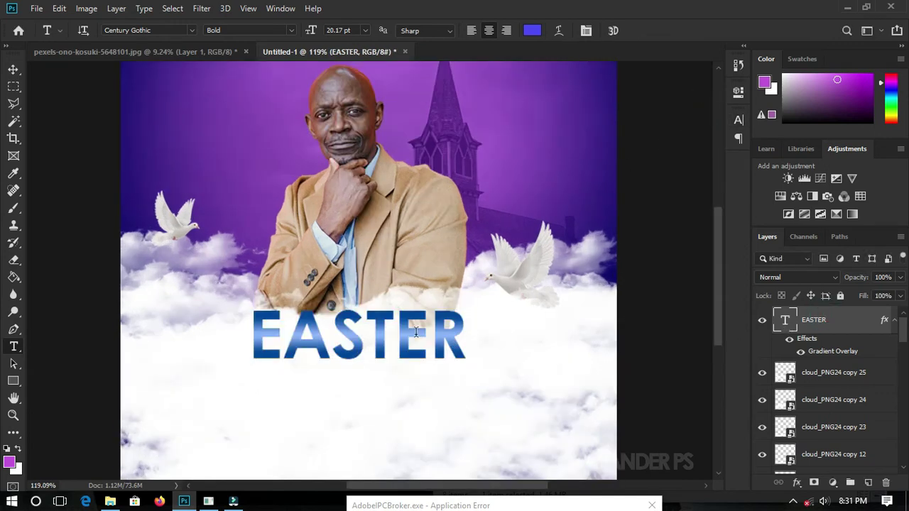
key("ctrl+t")
left_click_drag(465, 379, 518, 418)
key("Return")
scroll(372, 324, "down", 3)
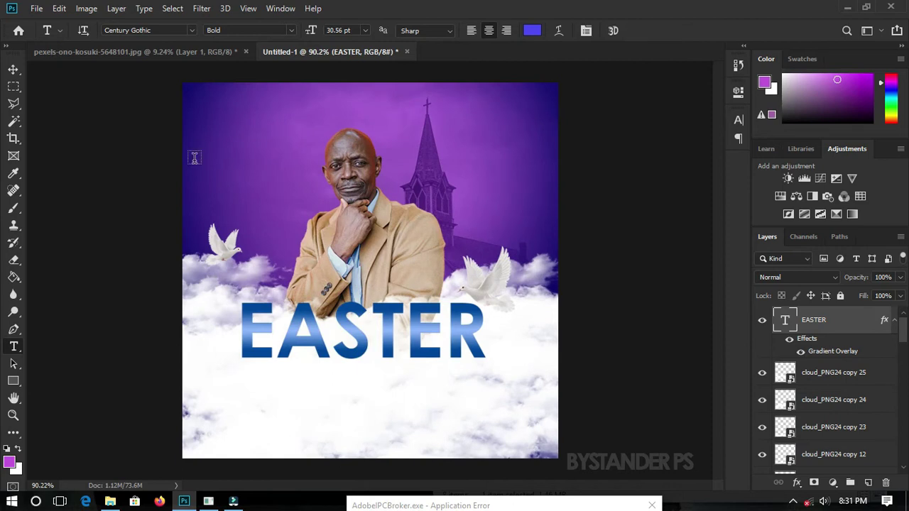
left_click(14, 71)
left_click_drag(386, 314, 395, 298)
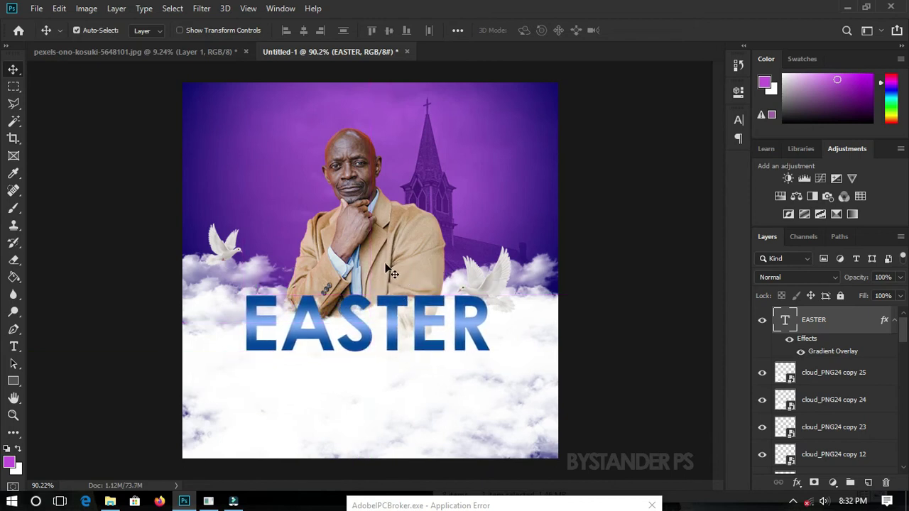
left_click(14, 348)
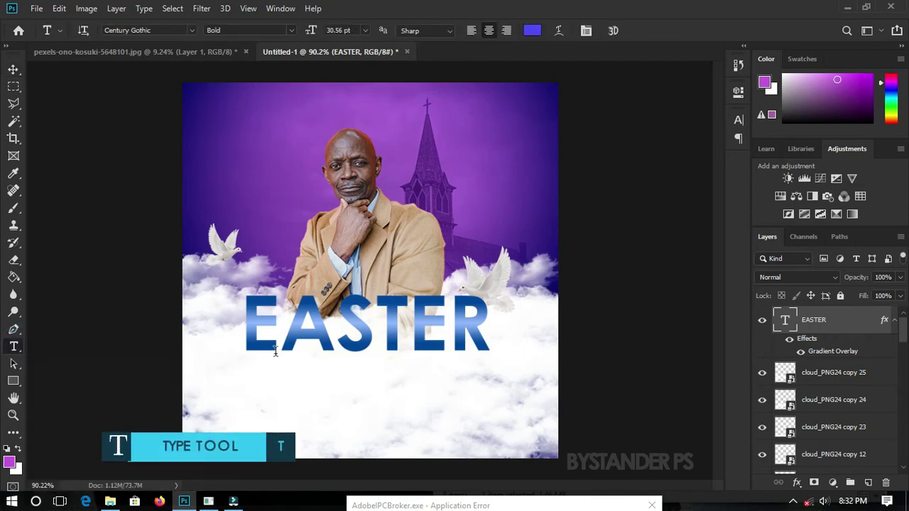
Type Sunday below EASTER in the a Antara Distance script font.
left_click(277, 383)
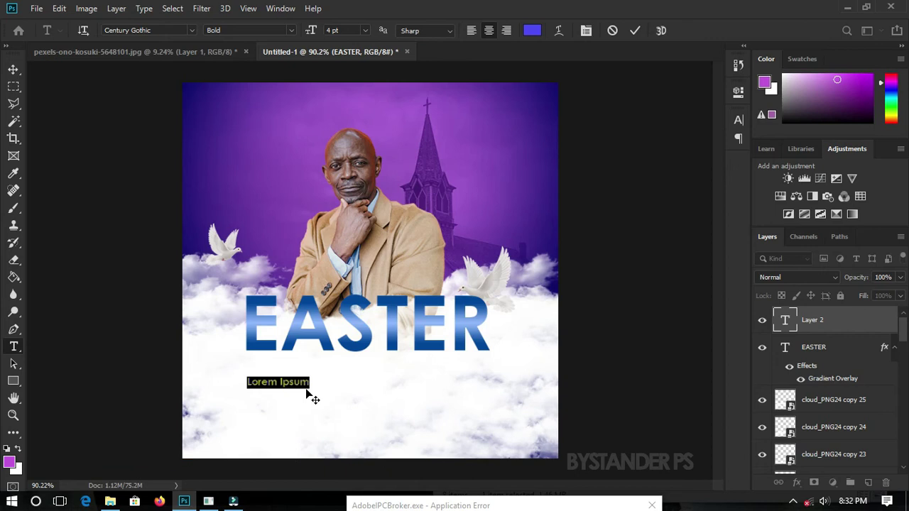
type("Sunday")
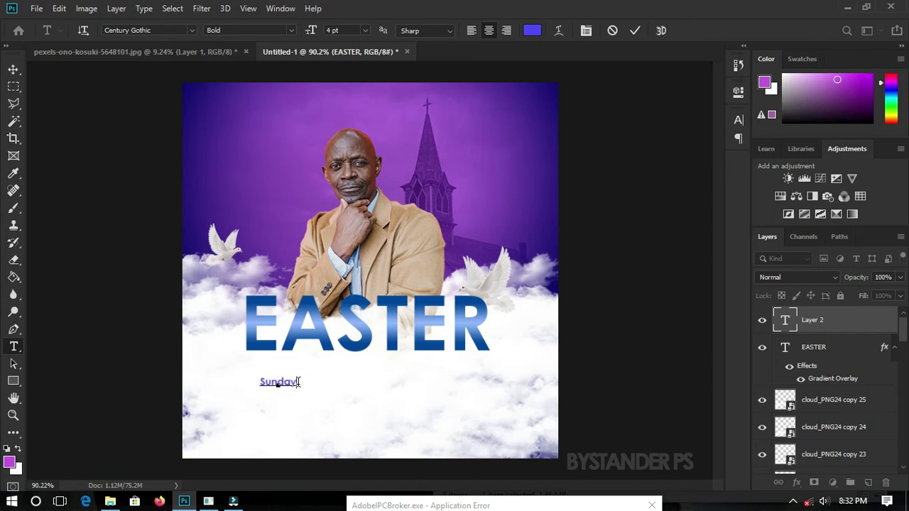
left_click_drag(299, 382, 260, 381)
left_click(191, 30)
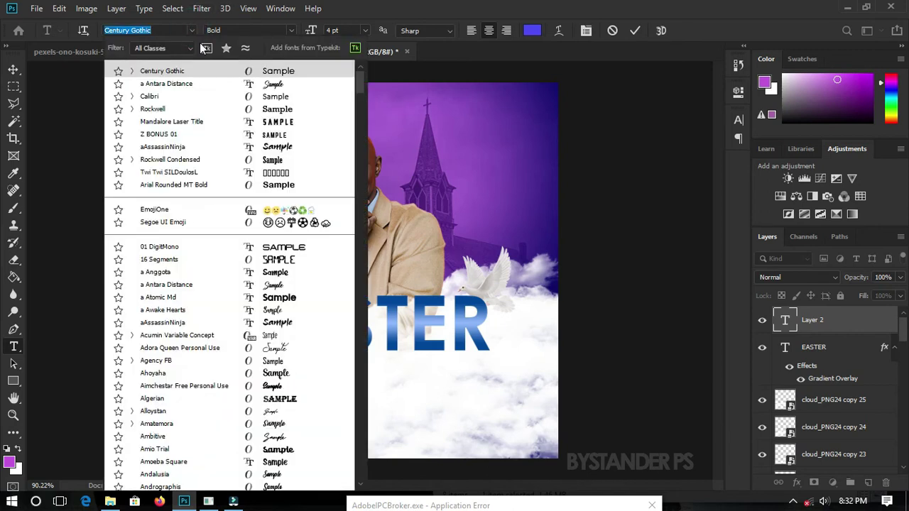
left_click(180, 85)
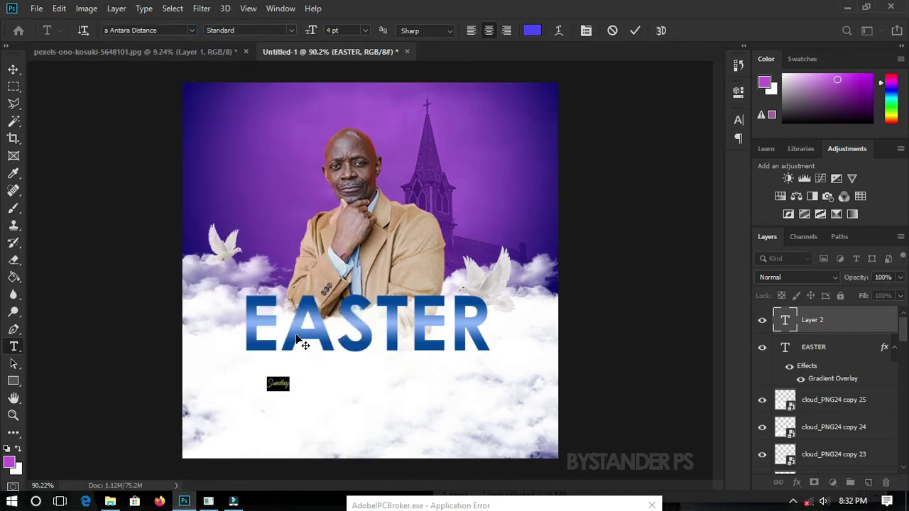
Set Sunday to 24 pt and tuck it under EASTER's S.
left_click(291, 404)
left_click_drag(379, 377, 467, 345)
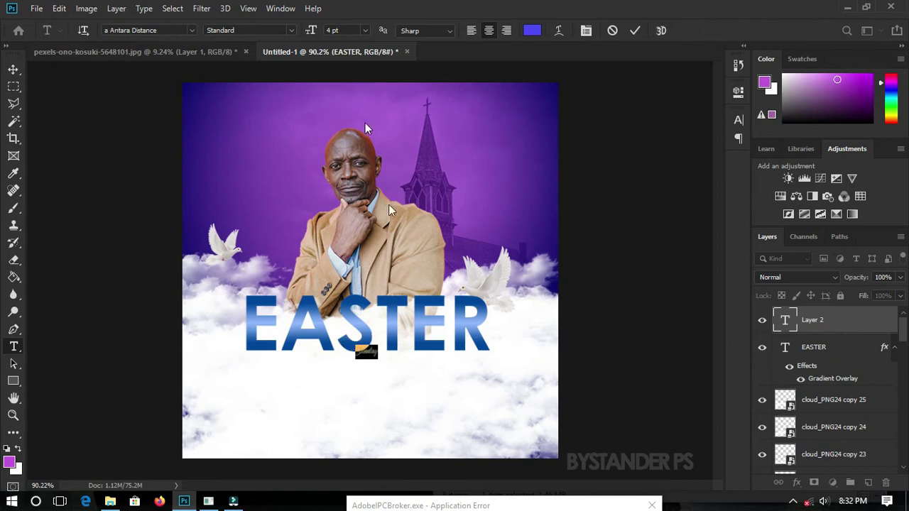
left_click(365, 30)
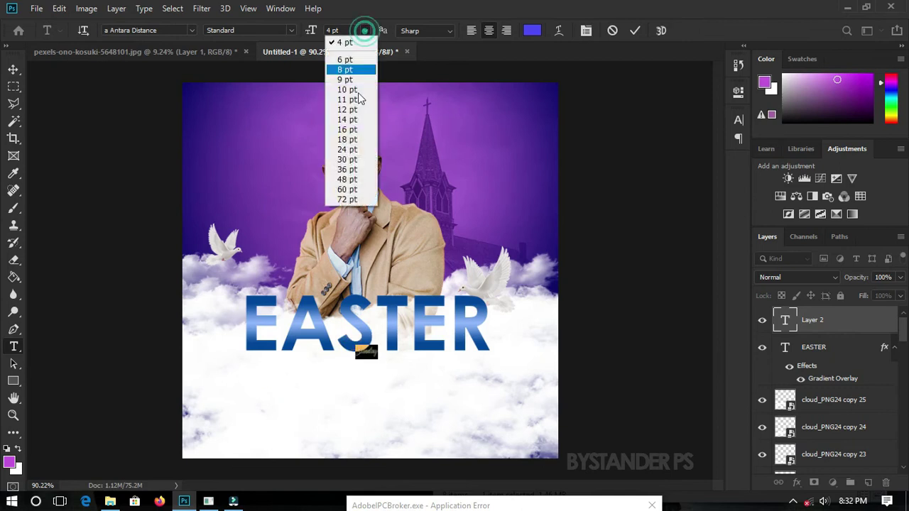
left_click(347, 150)
left_click_drag(379, 398, 375, 417)
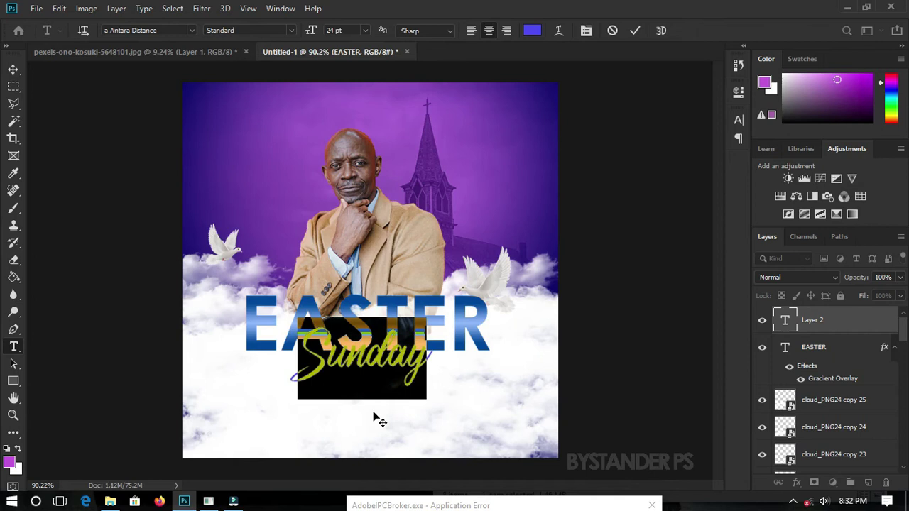
left_click(634, 31)
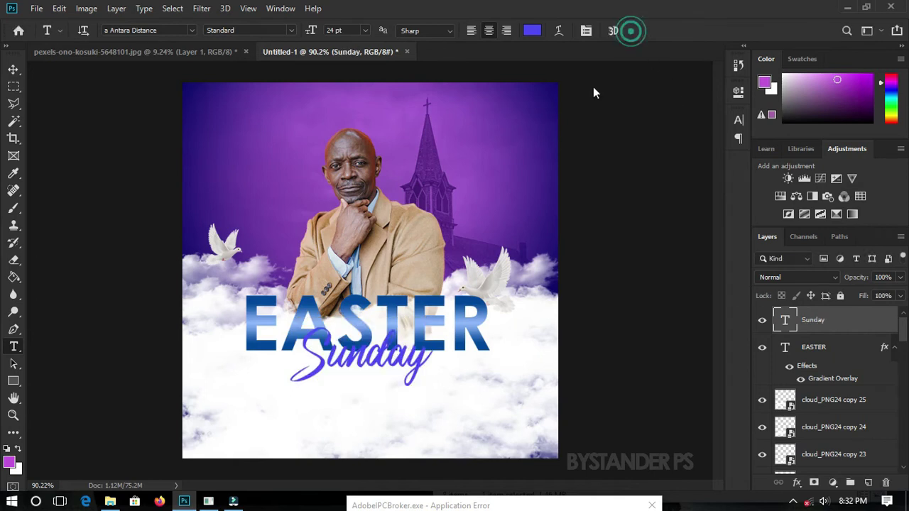
double_click(778, 324)
Recolour the Sunday script from purple to golden orange #eb9417.
left_click(532, 31)
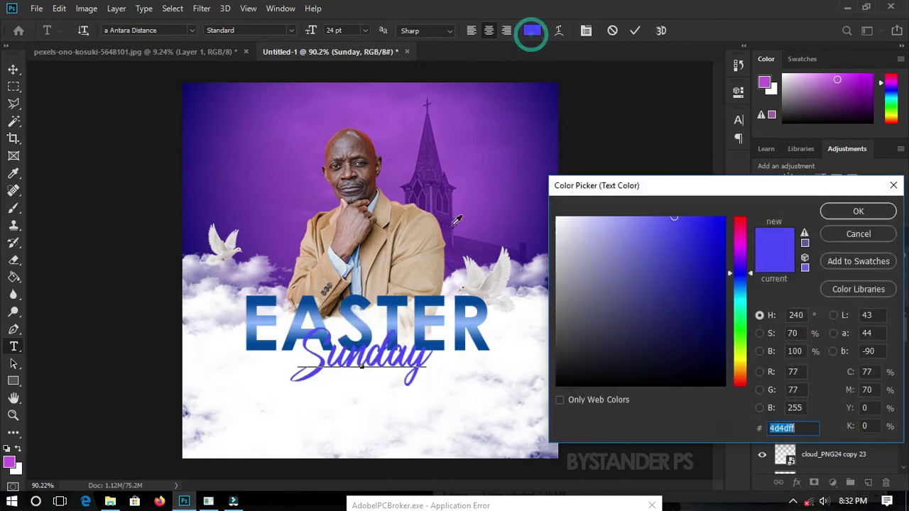
left_click(379, 244)
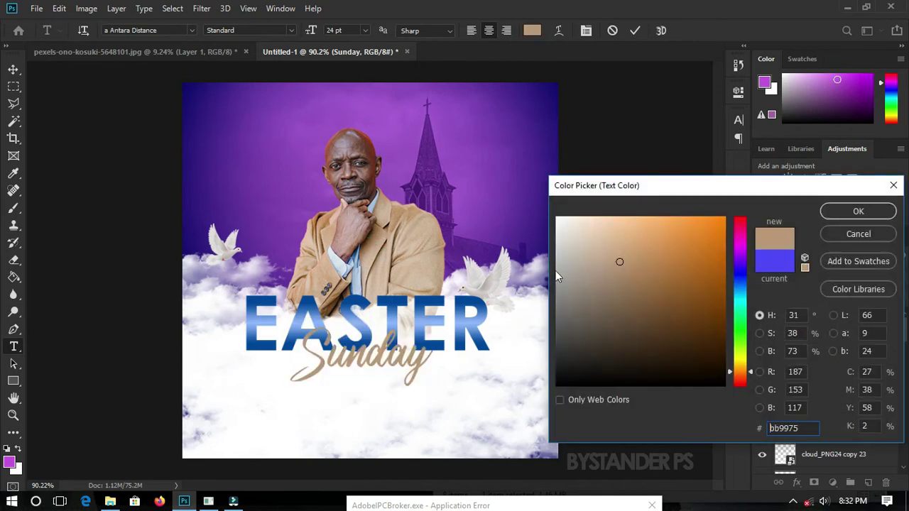
left_click_drag(417, 224, 393, 217)
left_click_drag(328, 219, 319, 214)
left_click_drag(655, 256, 709, 229)
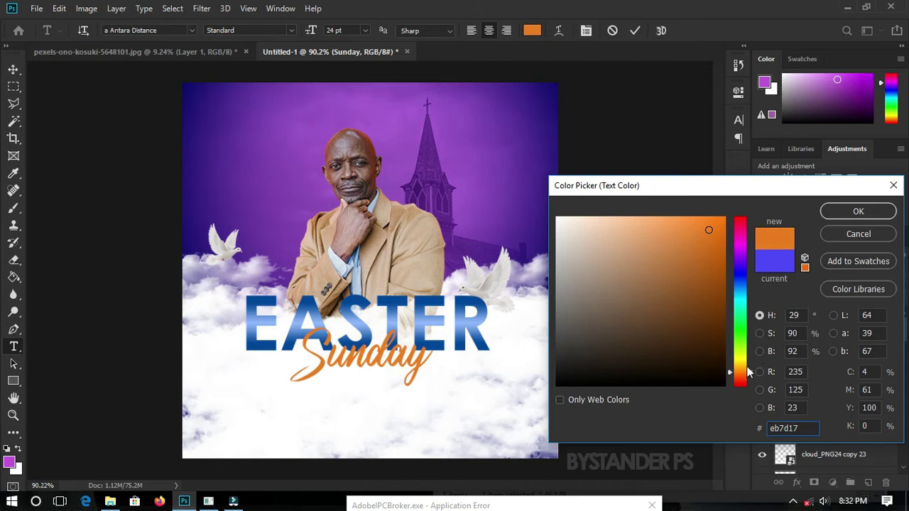
left_click_drag(748, 372, 746, 370)
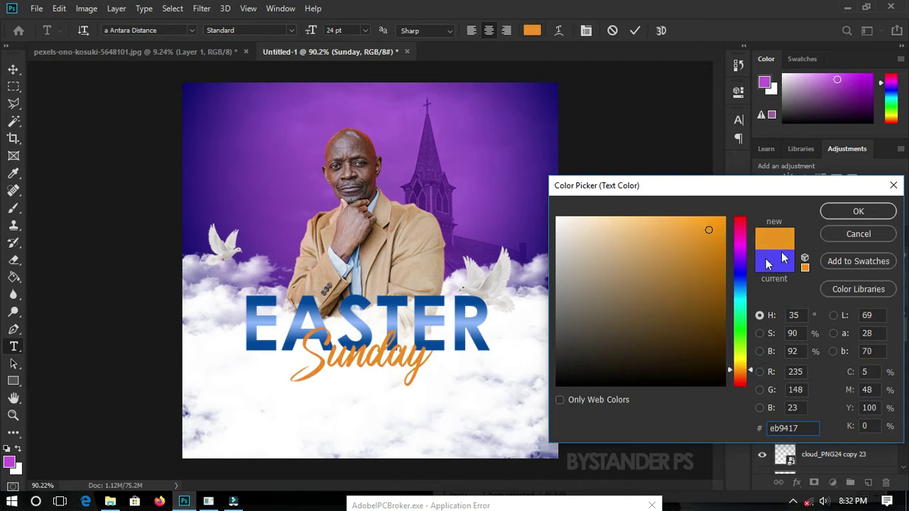
left_click(856, 211)
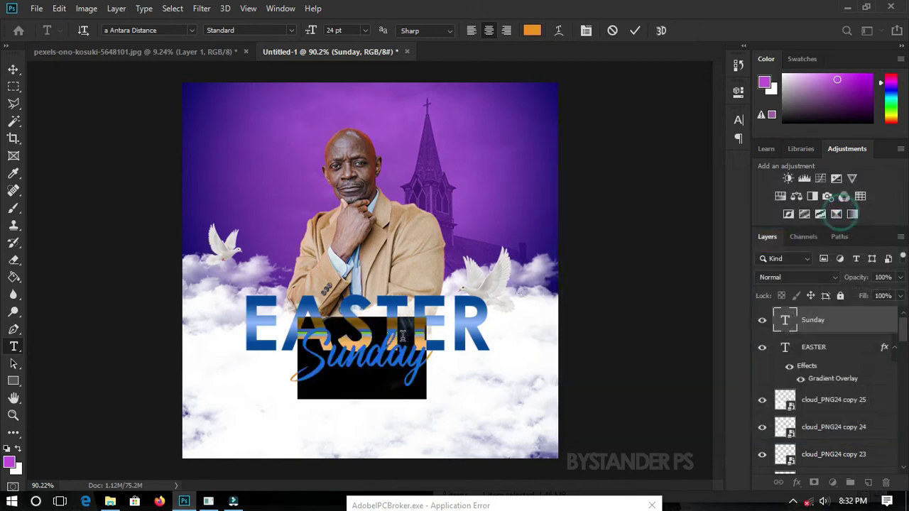
left_click(842, 328)
scroll(341, 396, "up", 3)
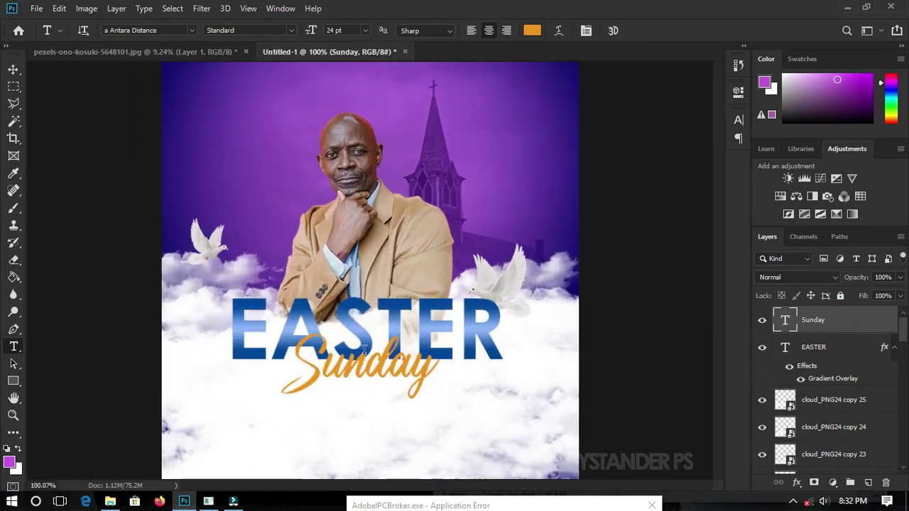
scroll(364, 351, "down", 2)
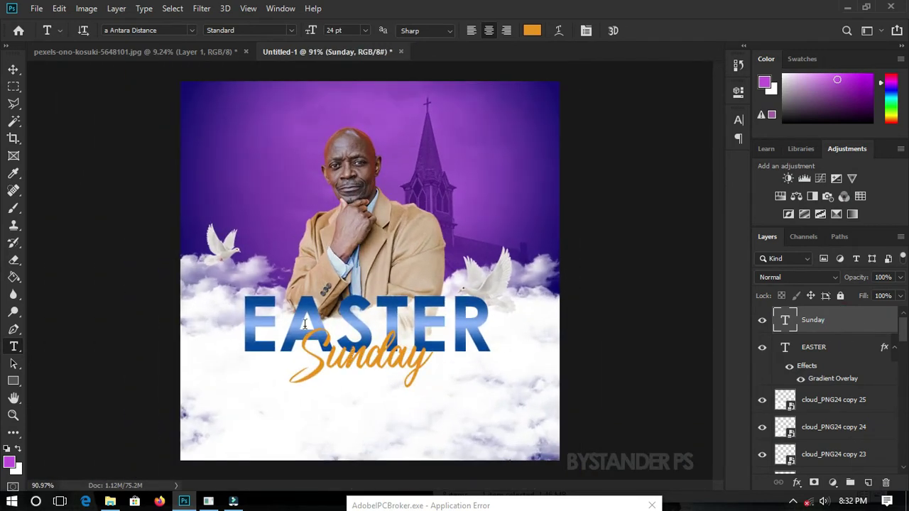
Type SERVICE in Century Gothic, centred under EASTER Sunday.
left_click(290, 414)
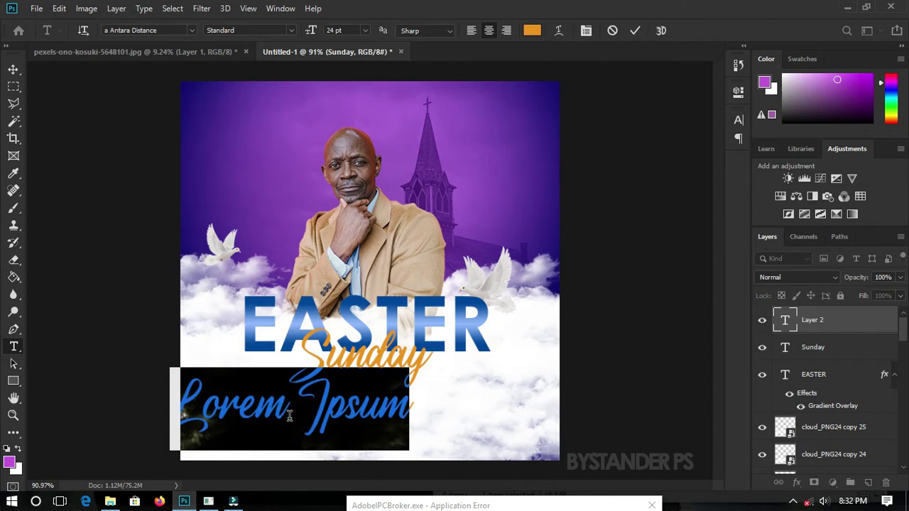
type("SER")
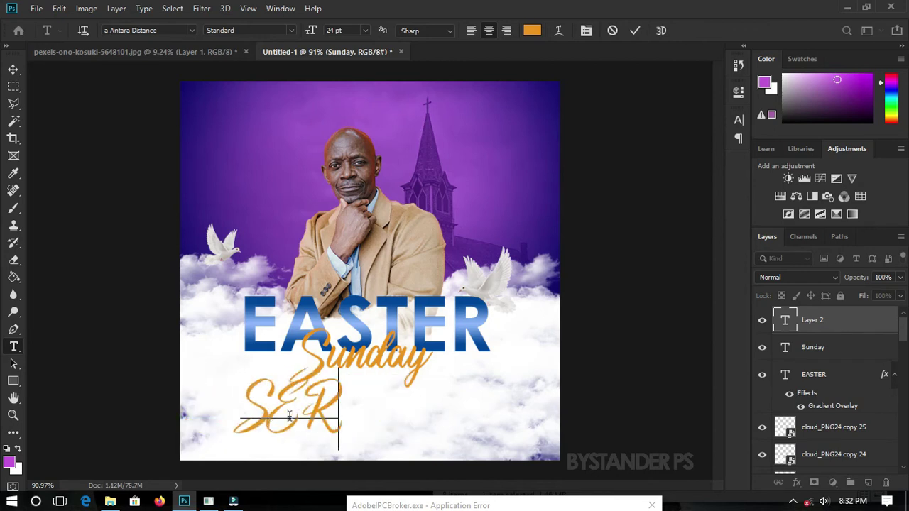
type("VICE")
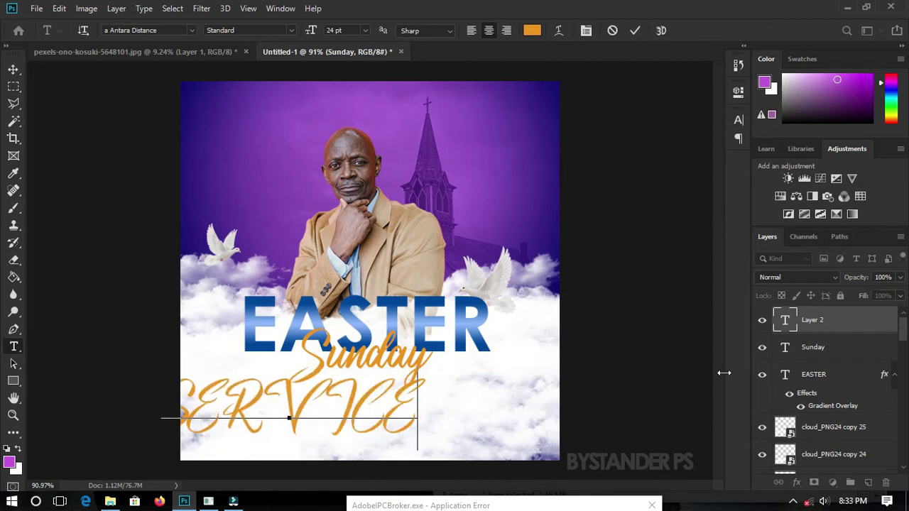
double_click(785, 320)
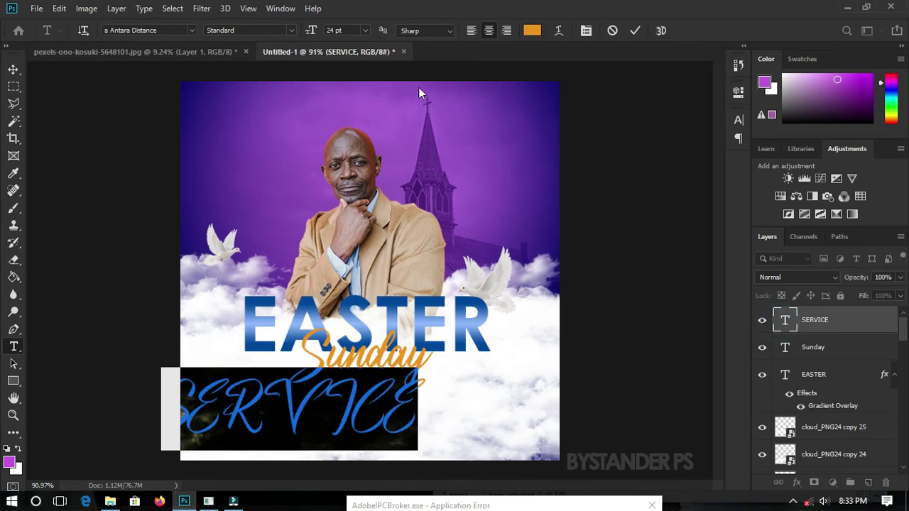
left_click(191, 30)
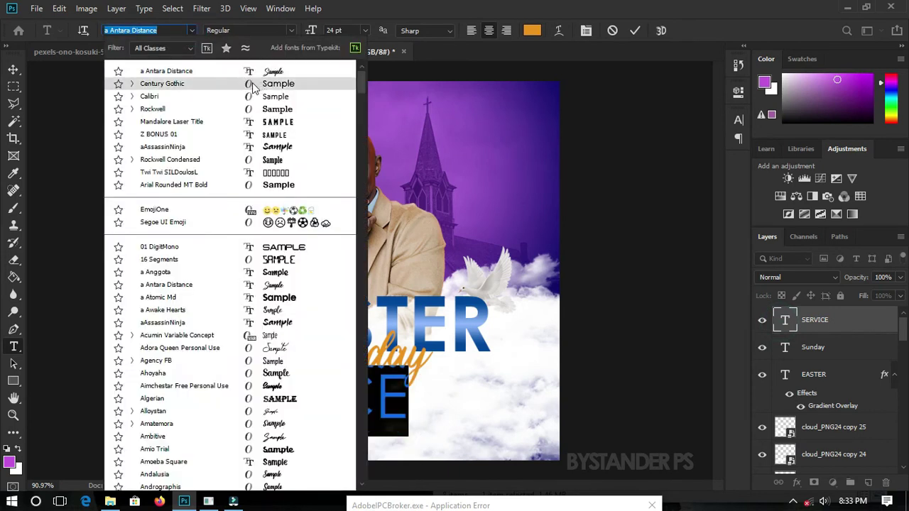
left_click(253, 85)
left_click_drag(372, 461, 449, 455)
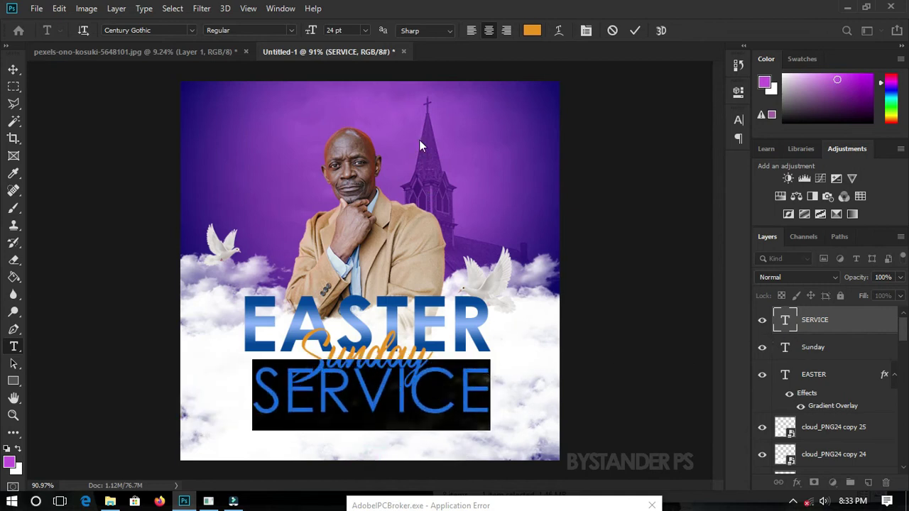
Make SERVICE bold at 12 pt.
left_click(365, 30)
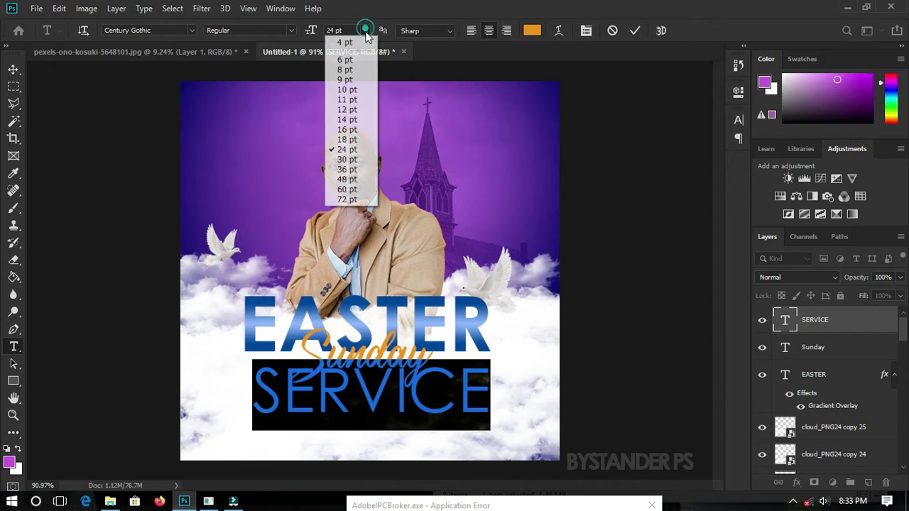
left_click(347, 120)
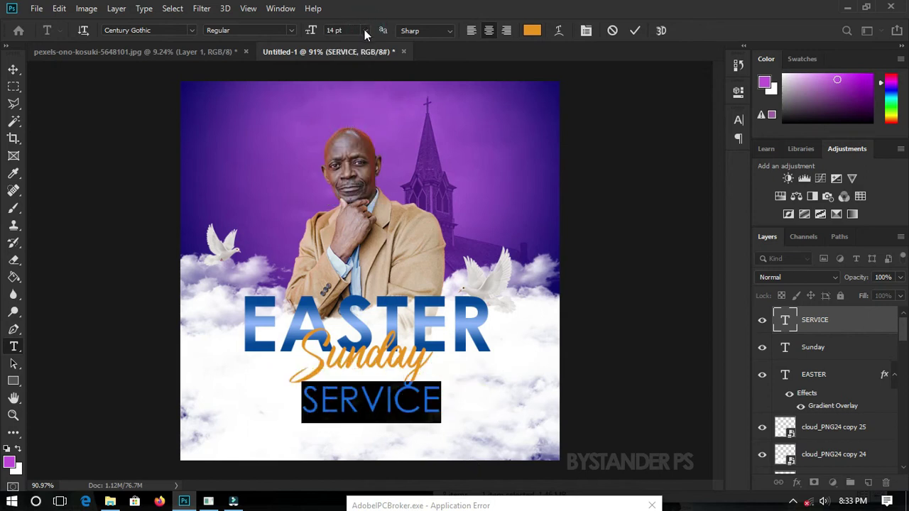
left_click(365, 31)
left_click(350, 108)
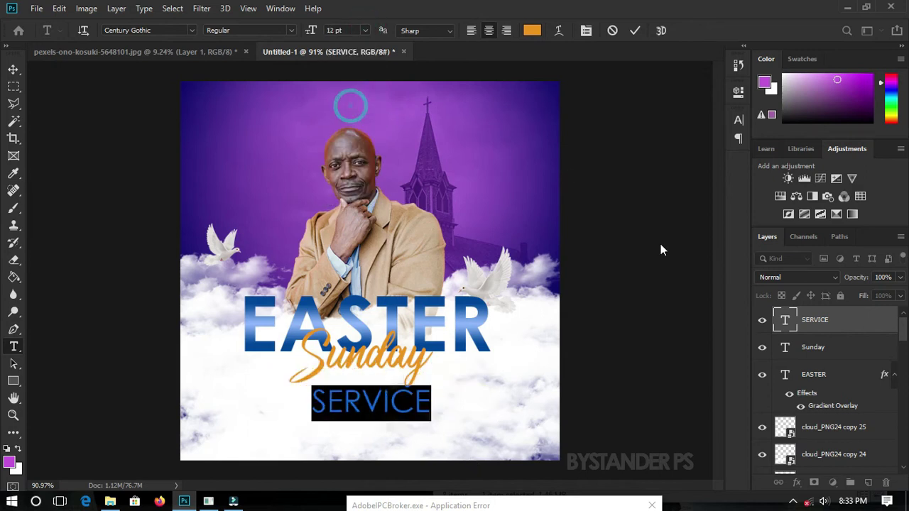
left_click(290, 34)
left_click(270, 61)
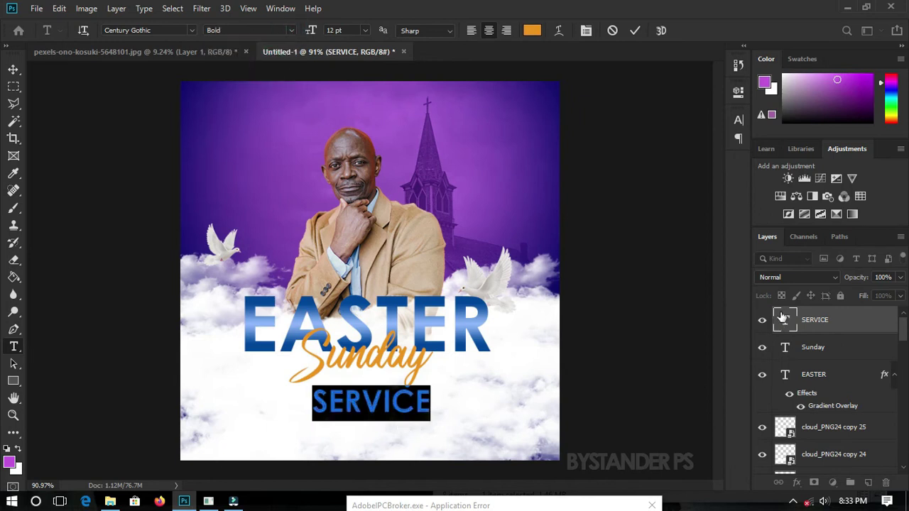
Give SERVICE tracking 200 and position it just under Sunday.
left_click(739, 121)
left_click(716, 168)
left_click(695, 328)
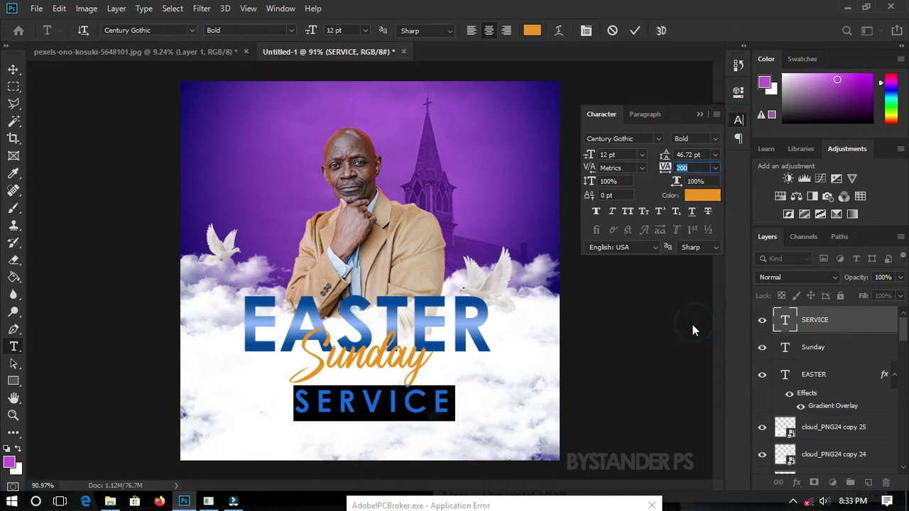
left_click(700, 114)
left_click_drag(392, 432, 383, 420)
left_click(817, 327)
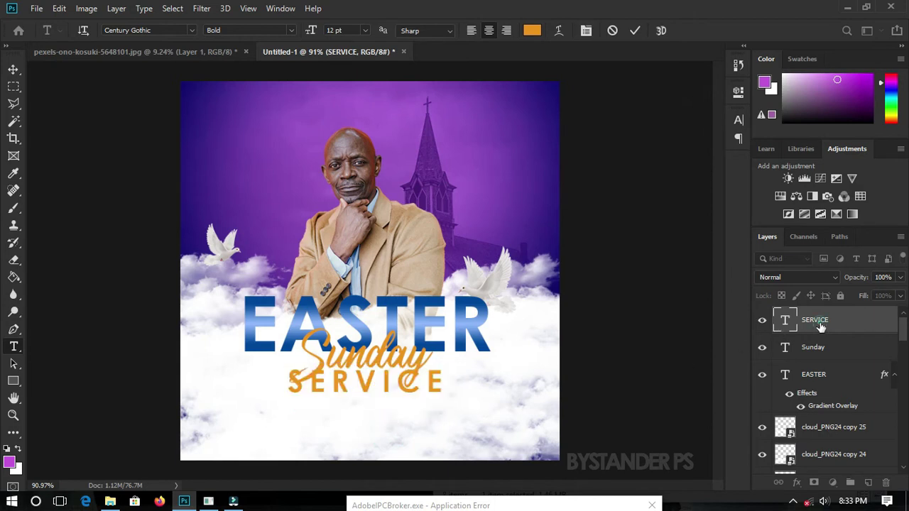
Colour the SERVICE text bright red.
double_click(789, 324)
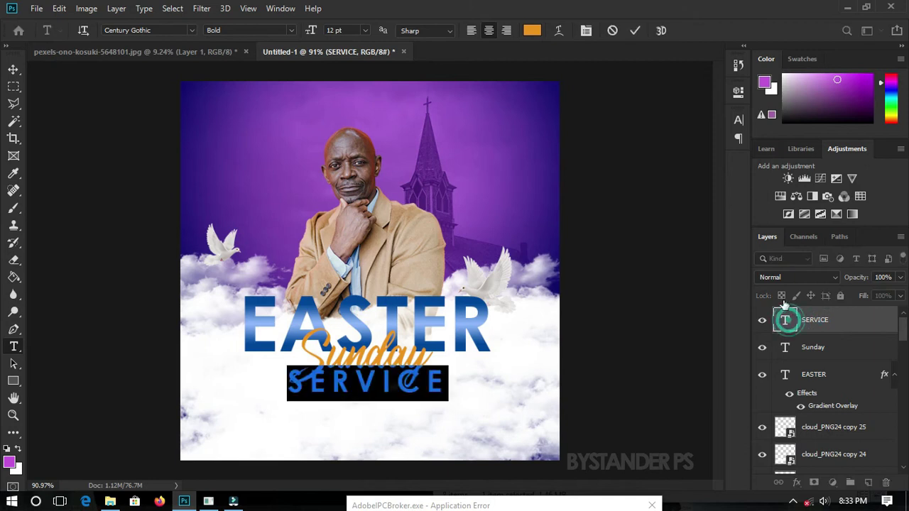
left_click(532, 30)
left_click_drag(738, 317, 739, 387)
left_click_drag(708, 221, 723, 220)
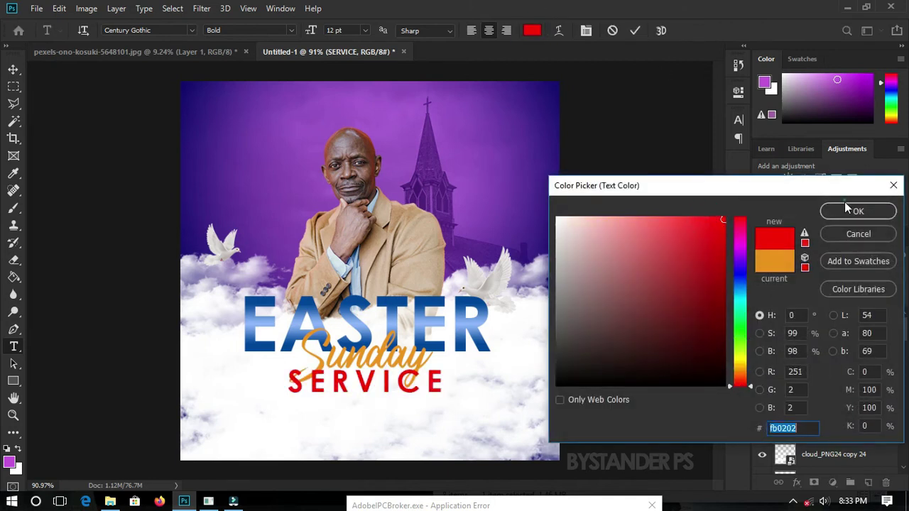
left_click(858, 211)
left_click(842, 319)
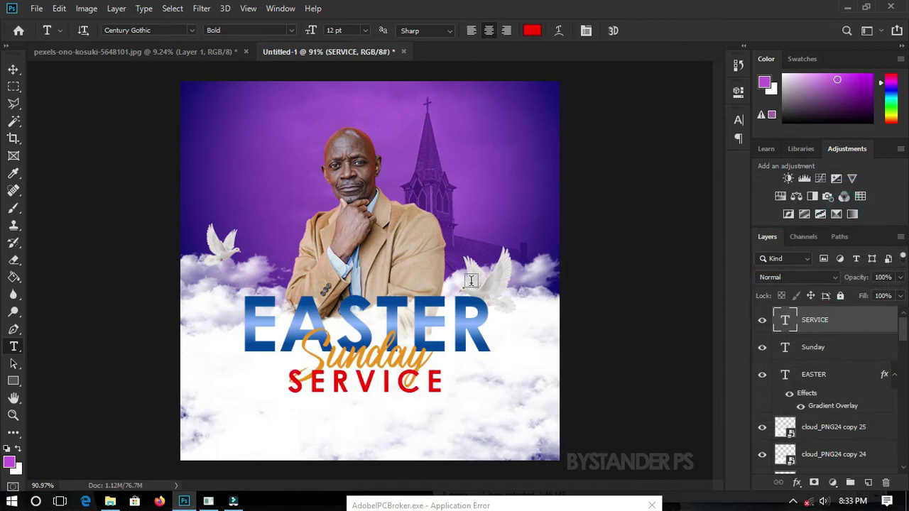
Deepen SERVICE to a very dark maroon, #390000.
scroll(601, 325, "down", 1)
double_click(785, 323)
left_click(532, 29)
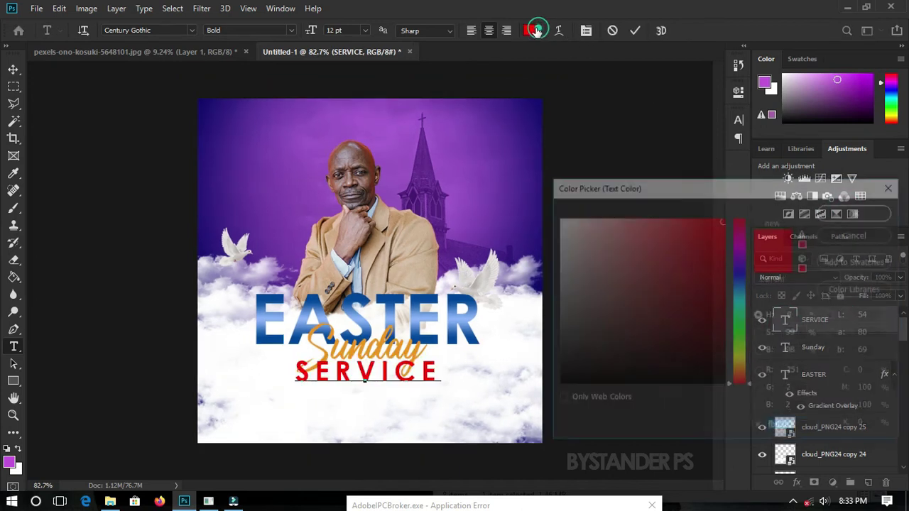
left_click(716, 375)
left_click_drag(717, 375, 723, 354)
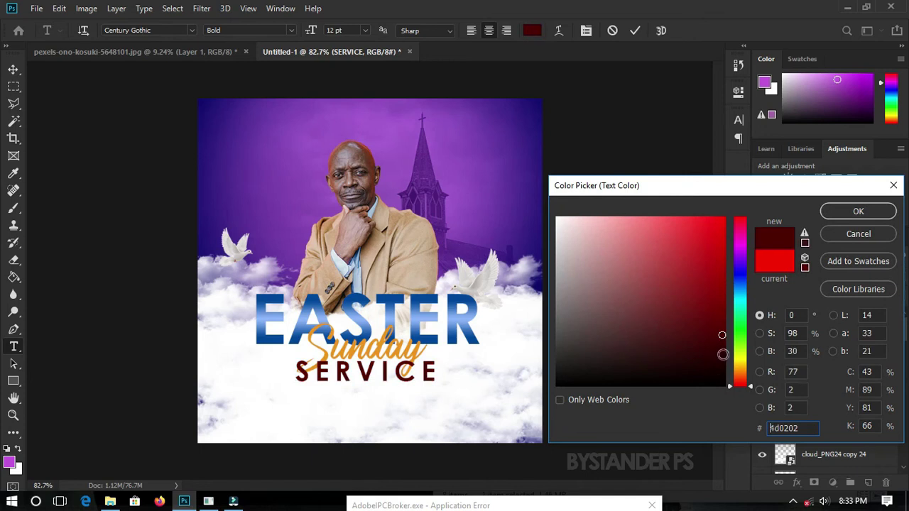
left_click(725, 350)
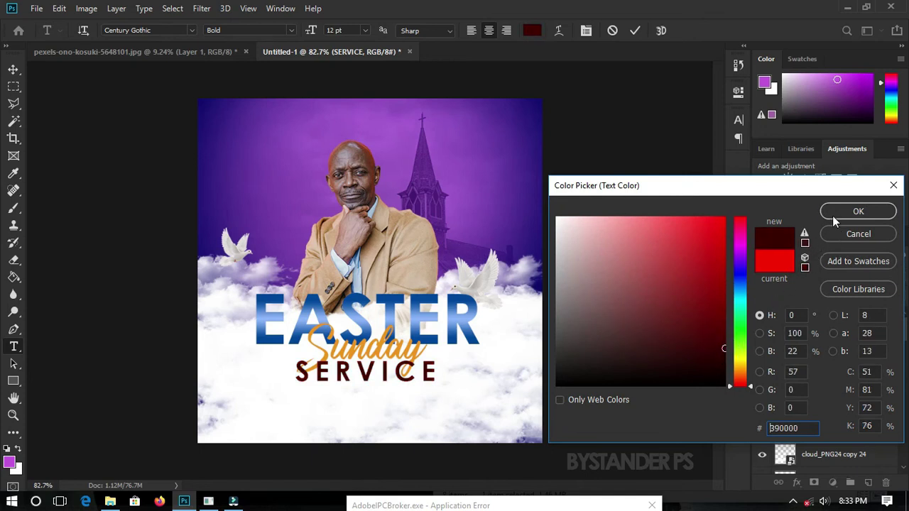
left_click(833, 216)
left_click(817, 319)
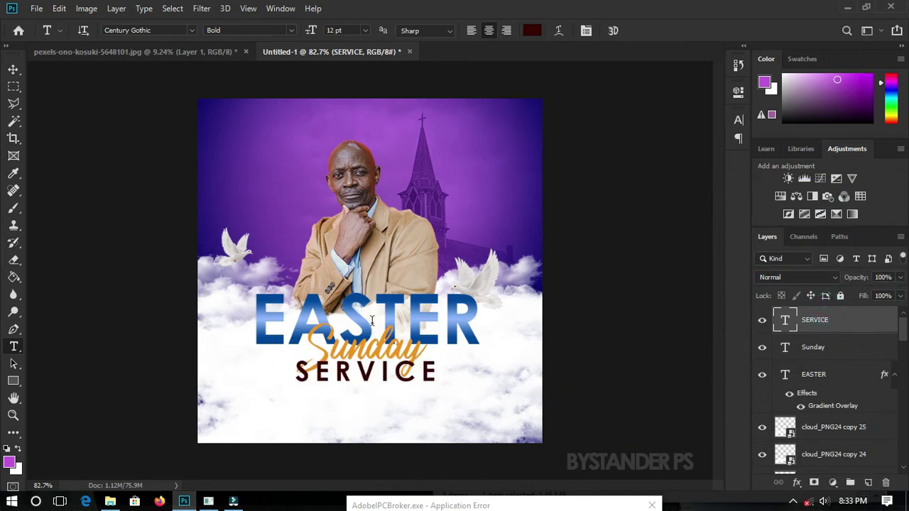
scroll(371, 321, "down", 2)
scroll(373, 334, "up", 5)
scroll(424, 211, "down", 1)
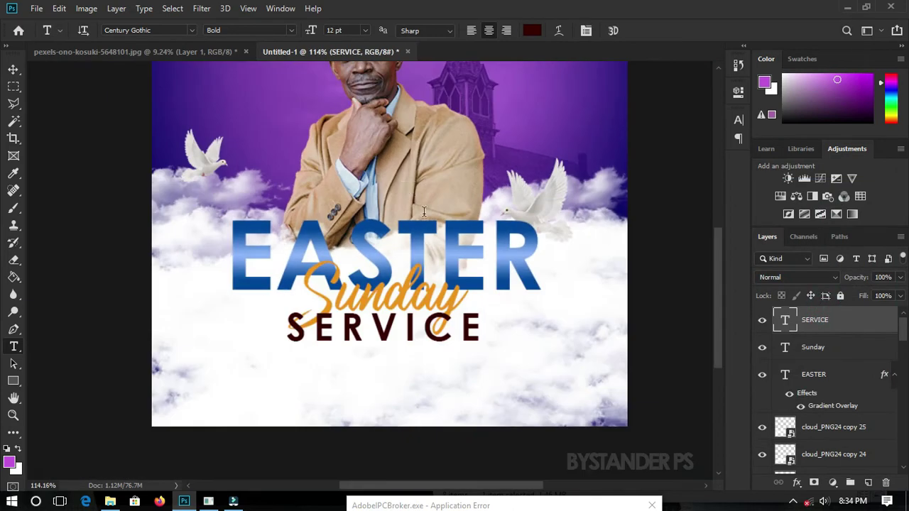
scroll(424, 212, "down", 2)
scroll(287, 126, "up", 1)
scroll(332, 147, "down", 1)
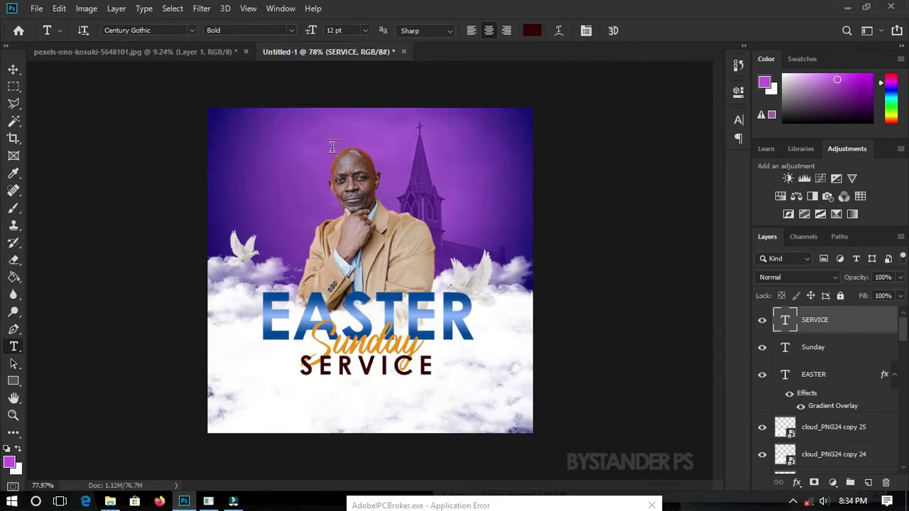
Type AAA CHURCH PRESENT at the top of the poster with tracking 50.
left_click(304, 126)
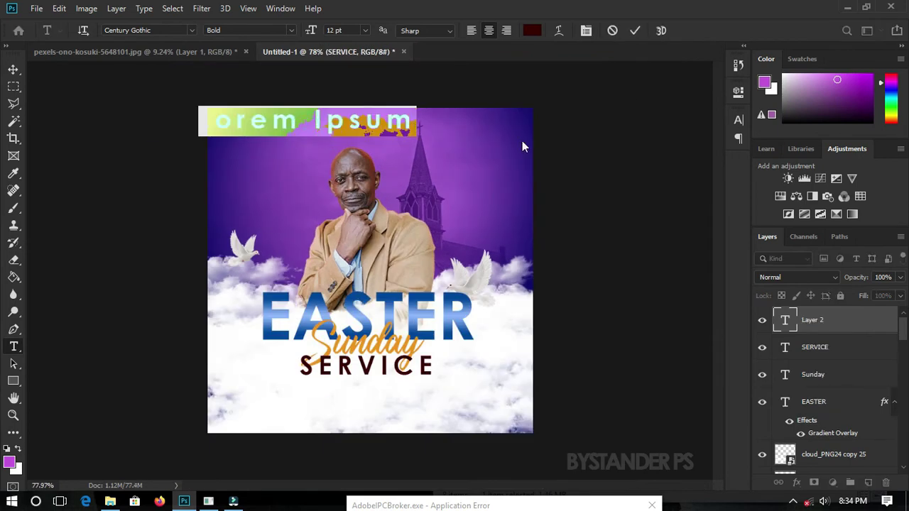
left_click(739, 121)
left_click(715, 171)
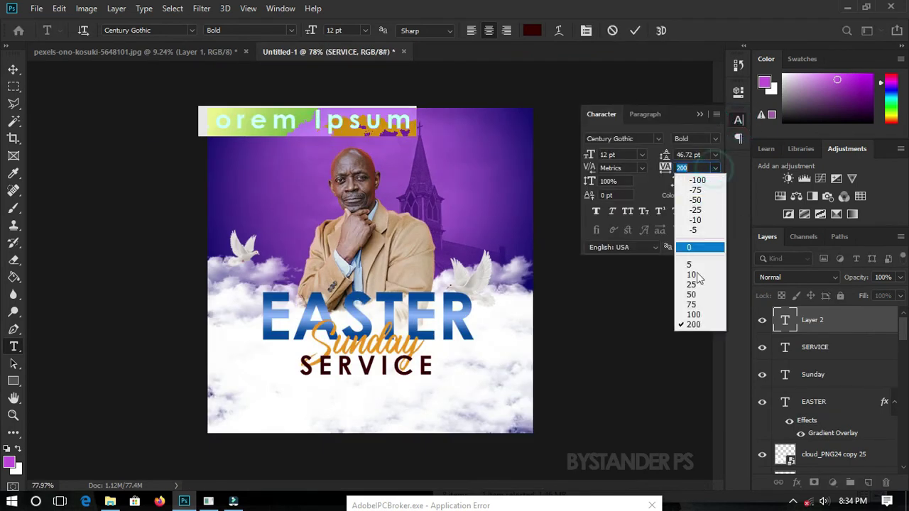
left_click(695, 294)
left_click(700, 115)
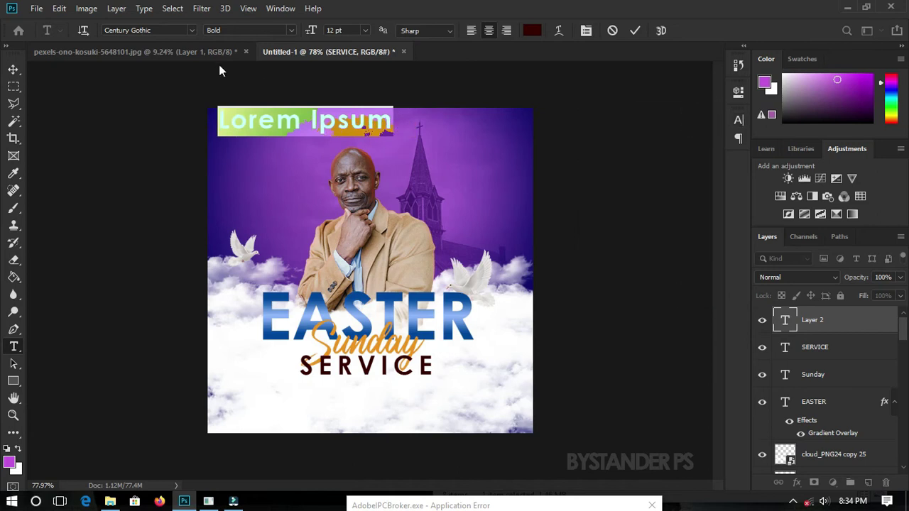
type("AA")
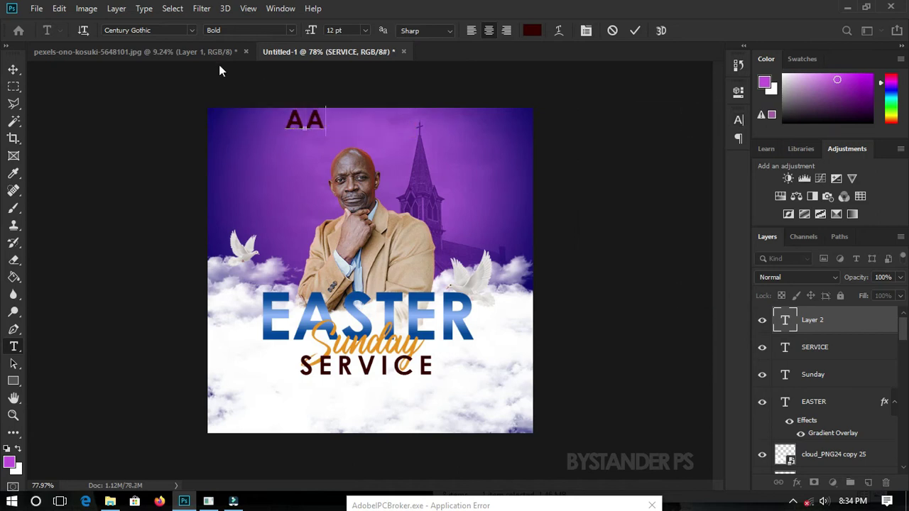
type("A P")
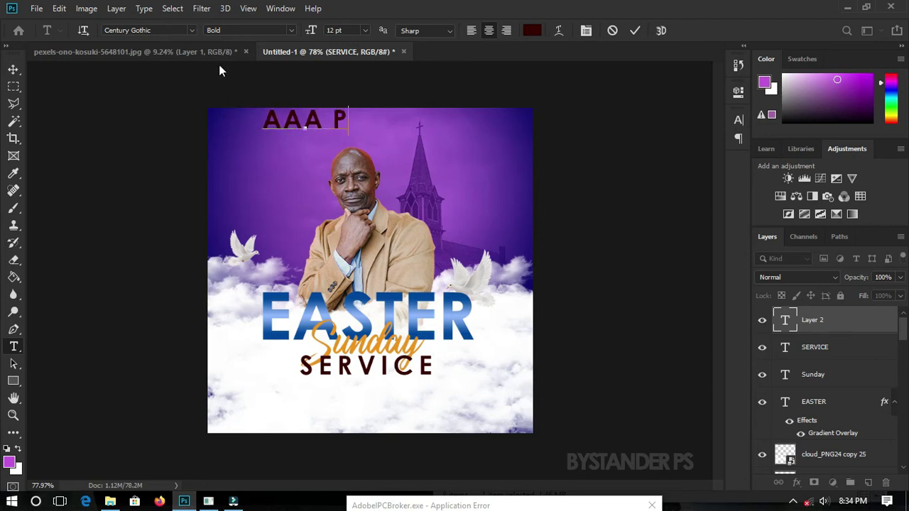
type("RESENT")
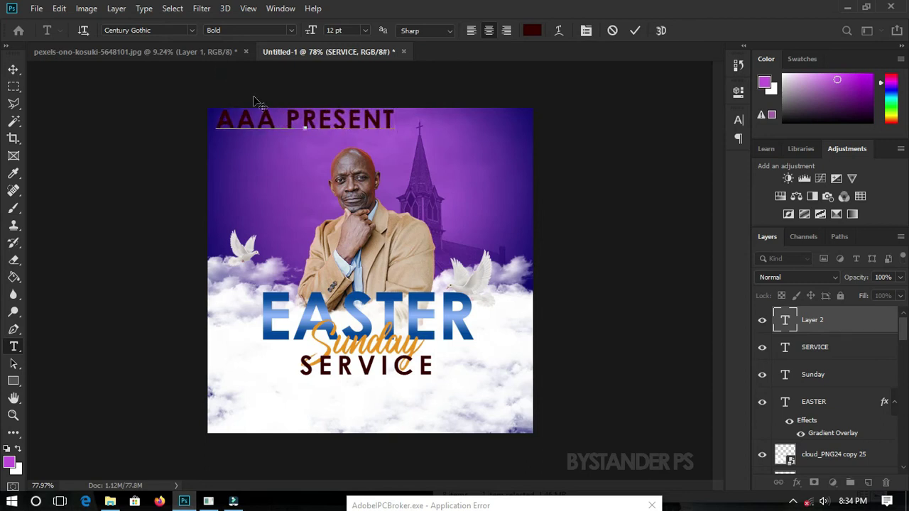
type("CHURC")
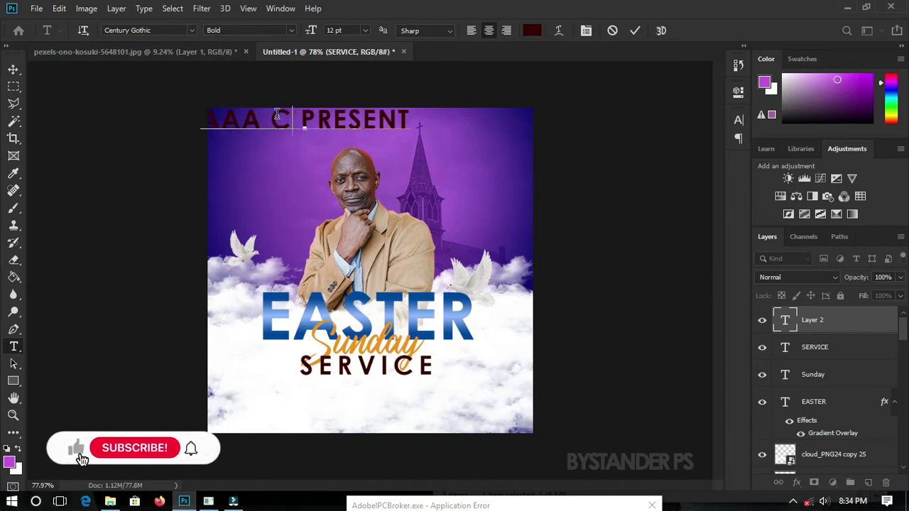
type("H")
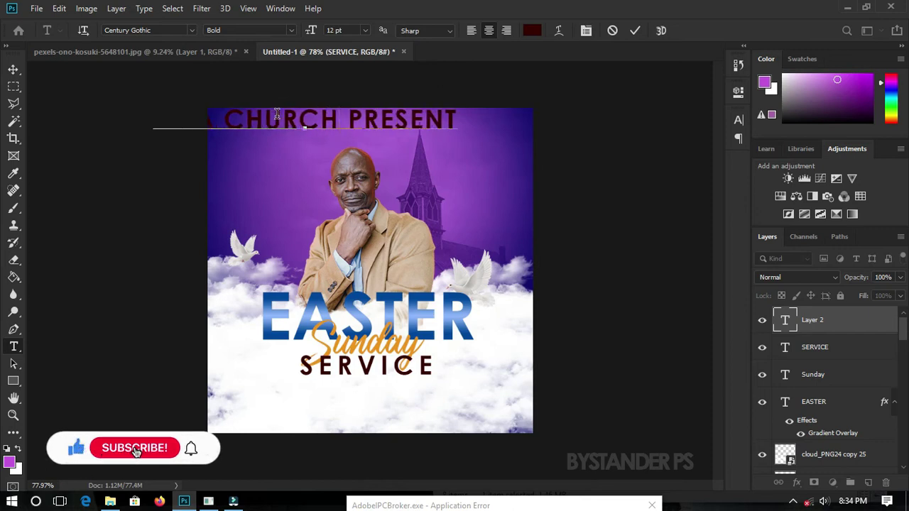
Shrink the AAA CHURCH PRESENT line to 4 pt.
left_click_drag(457, 117, 118, 118)
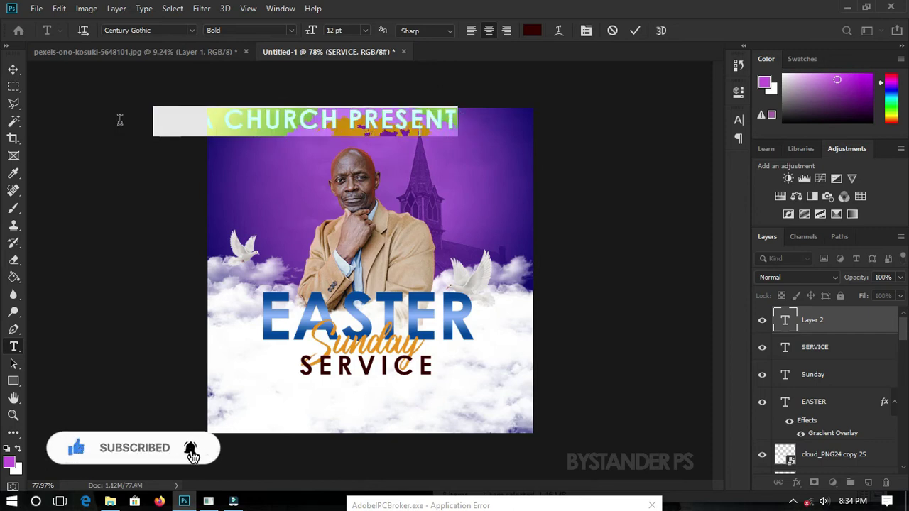
left_click(365, 30)
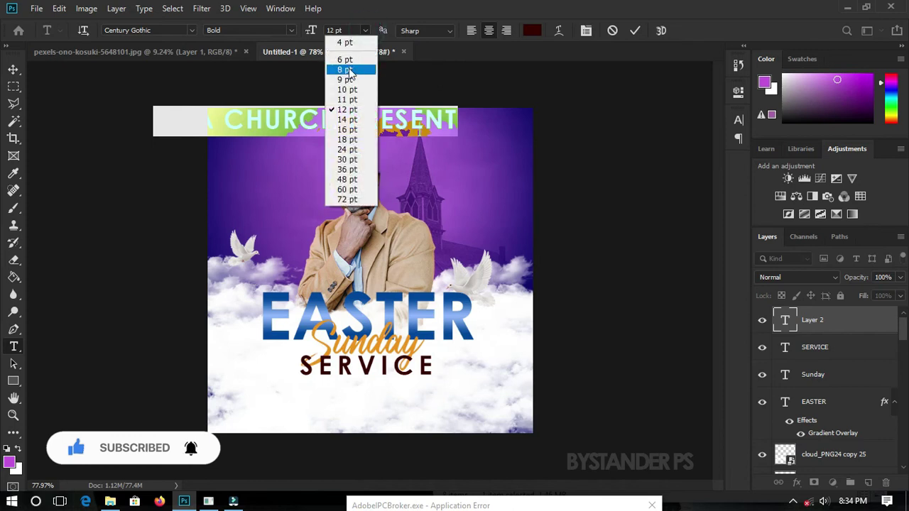
left_click(347, 69)
left_click(365, 30)
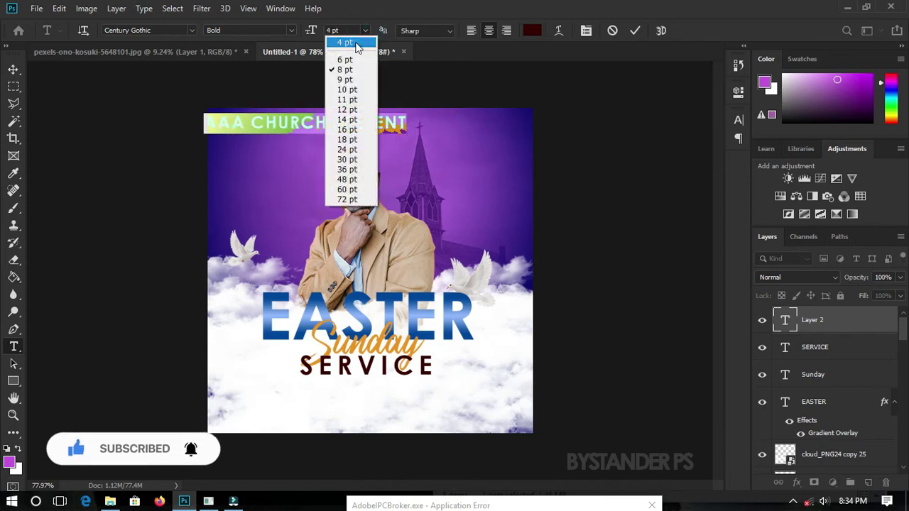
left_click(345, 42)
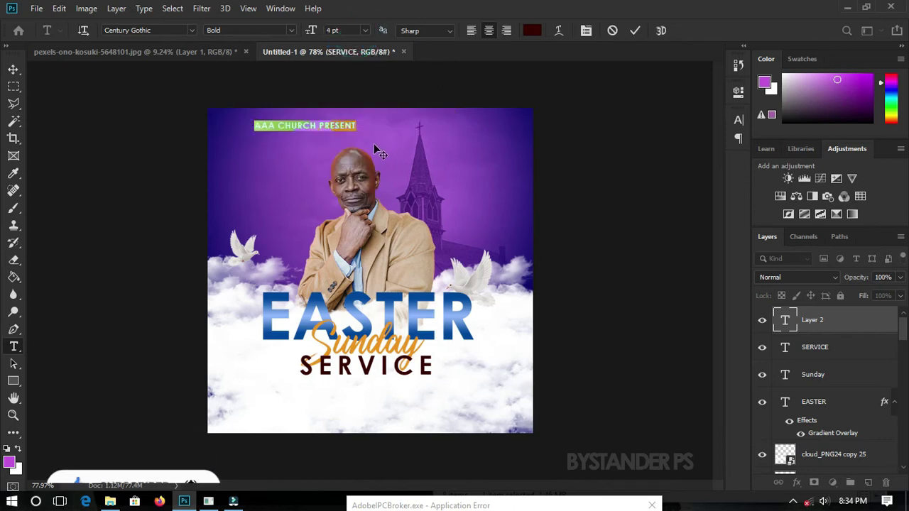
left_click(834, 320)
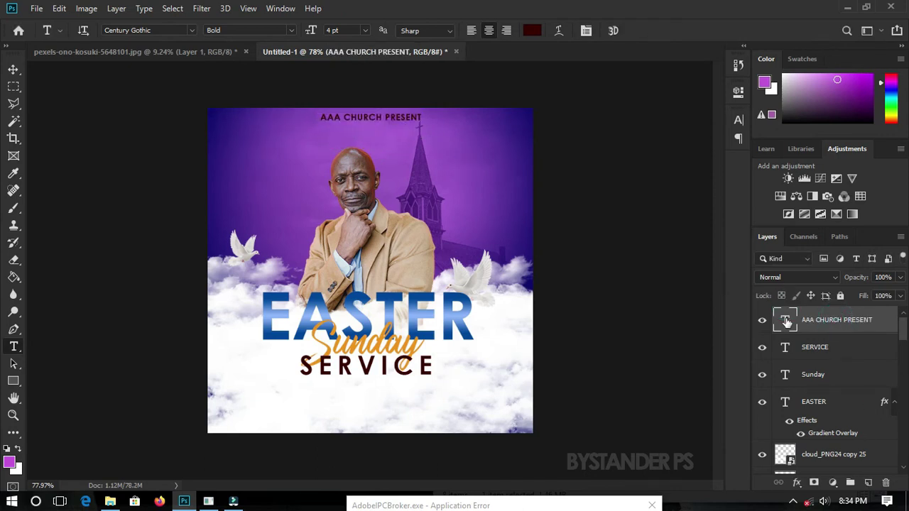
Make the AAA CHURCH PRESENT text white (ffffff).
double_click(786, 317)
left_click(532, 30)
type("ffffff")
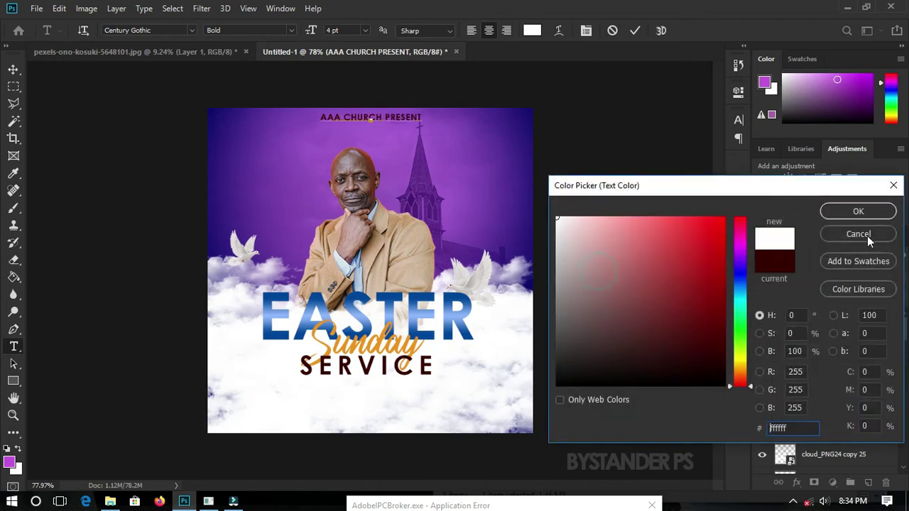
left_click(858, 211)
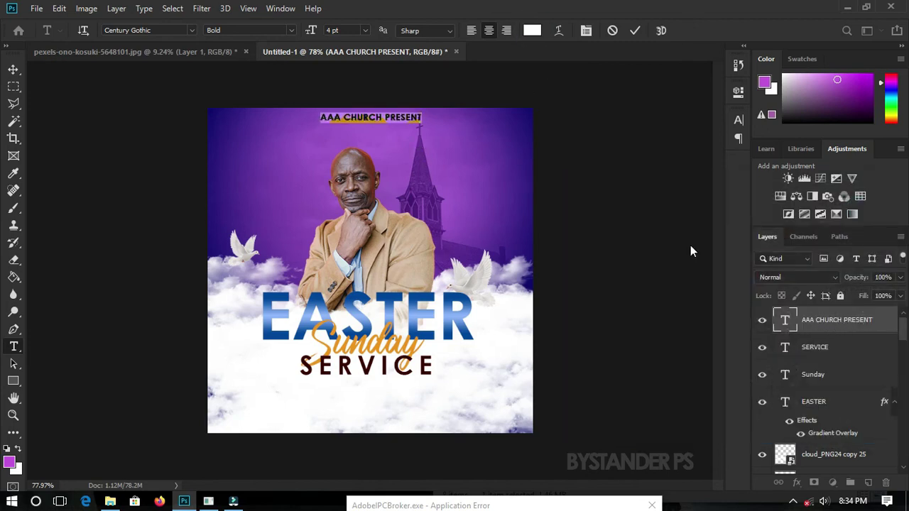
left_click(634, 32)
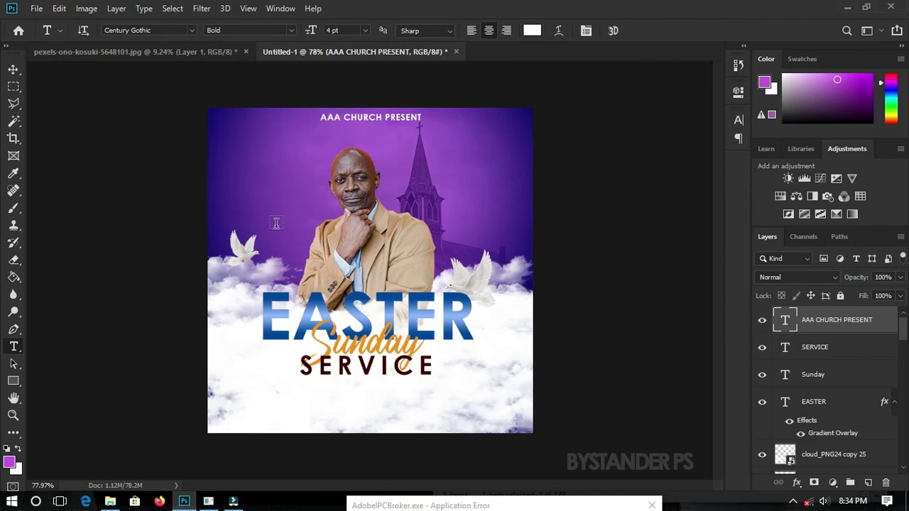
left_click(13, 70)
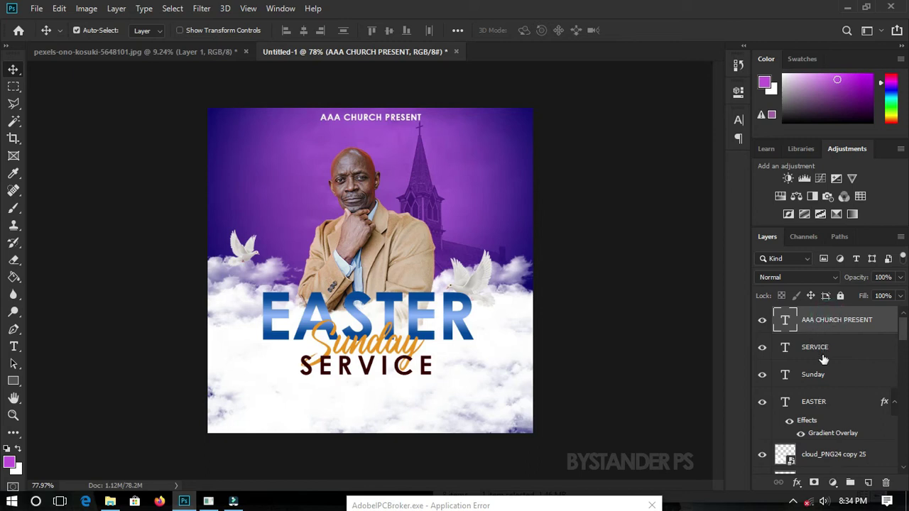
Align all the title text layers on their horizontal centres.
left_click(817, 405, "shift")
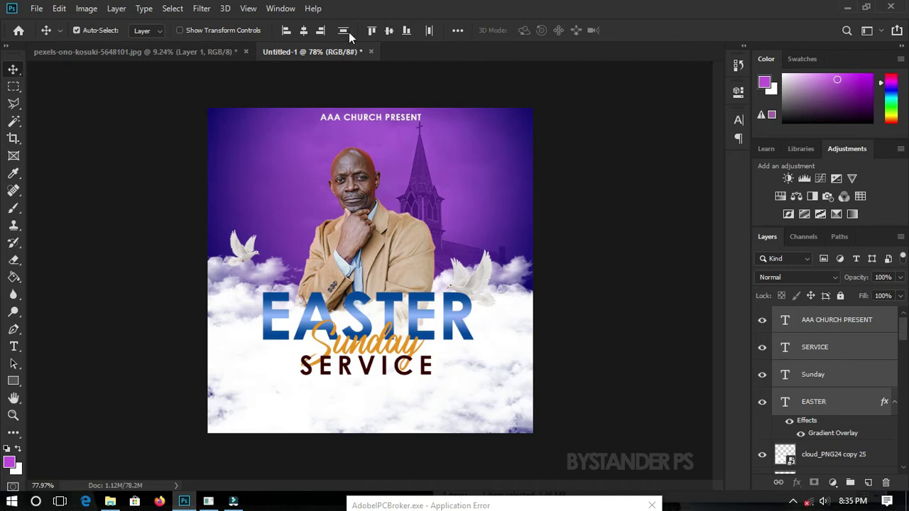
left_click(303, 31)
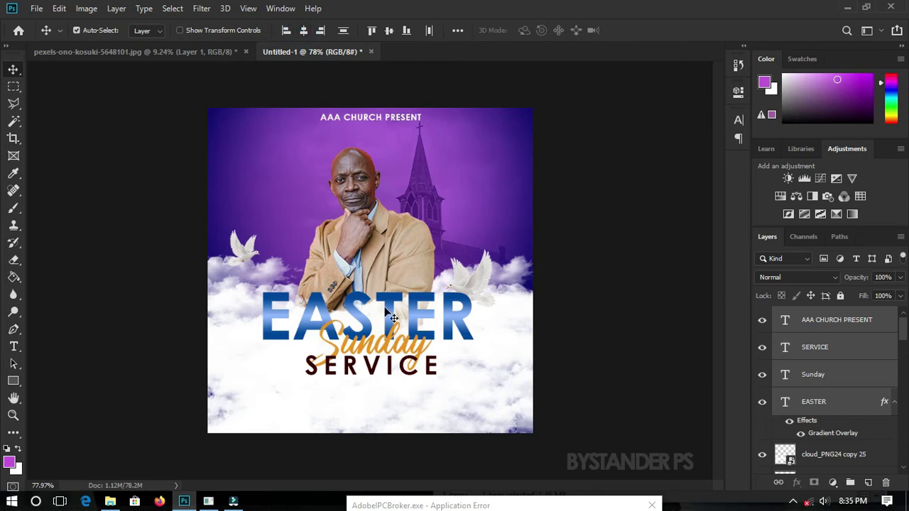
left_click(836, 319)
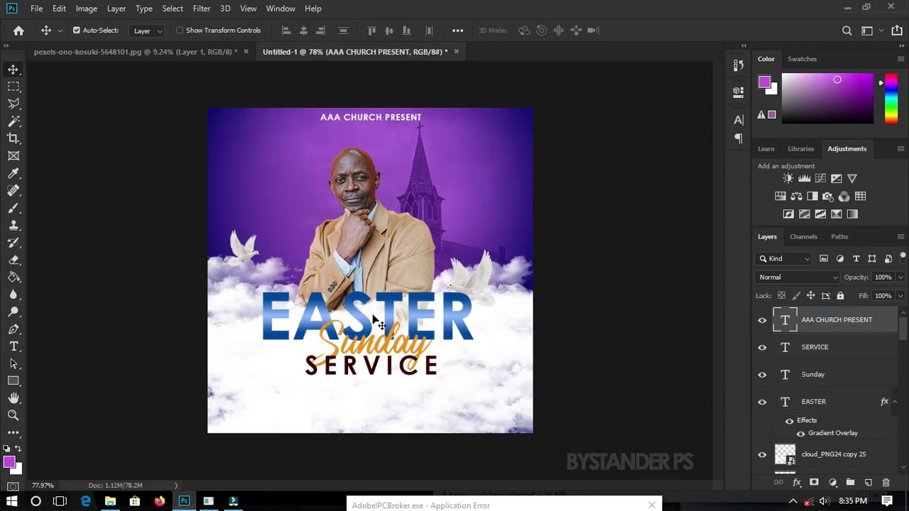
scroll(377, 114, "up", 2)
scroll(396, 144, "down", 1)
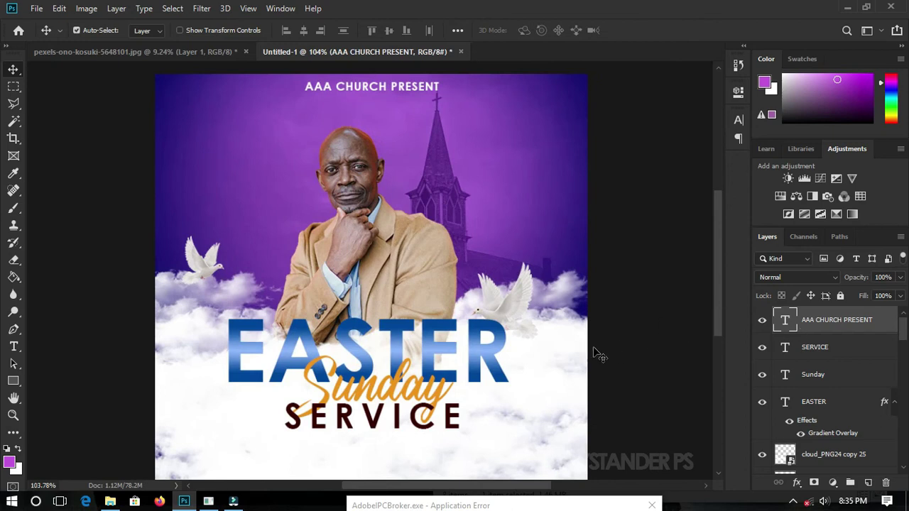
Scale the AAA CHURCH PRESENT line down to about 78%.
key("ctrl+t")
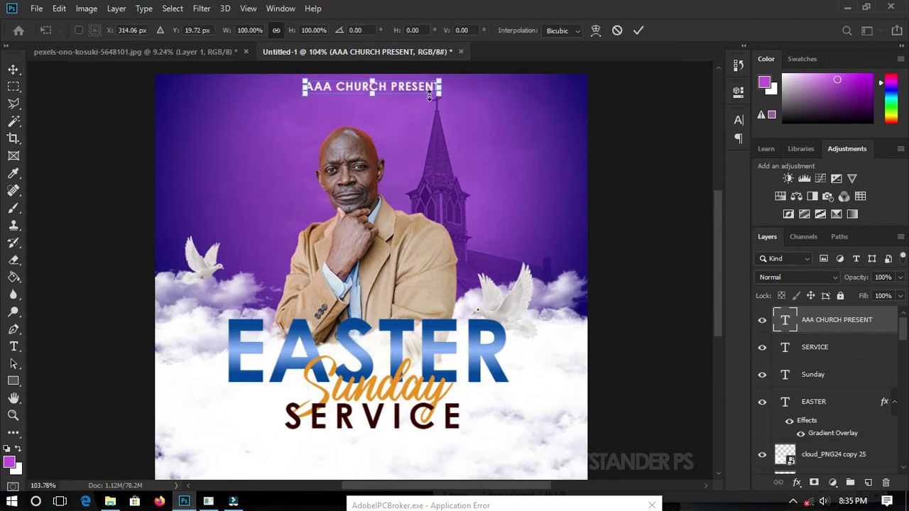
left_click_drag(440, 93, 425, 88)
key("Return")
scroll(416, 122, "down", 3)
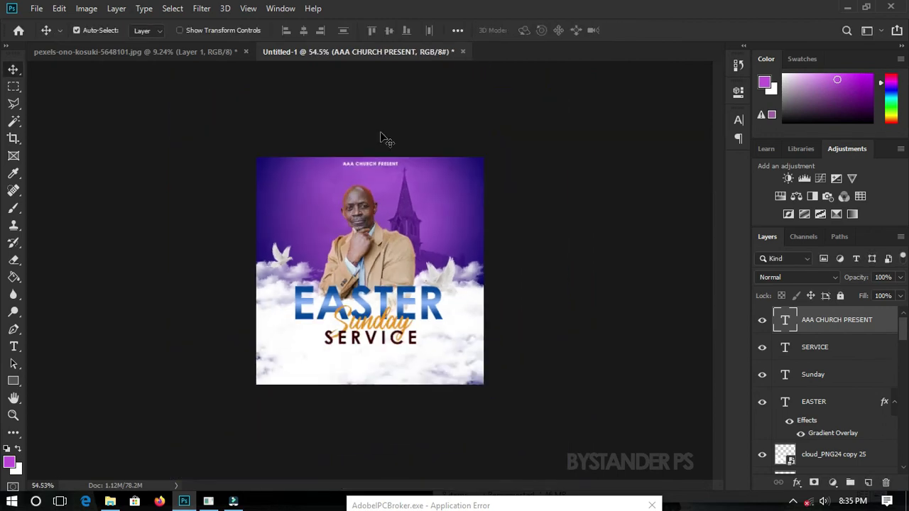
scroll(373, 198, "up", 2)
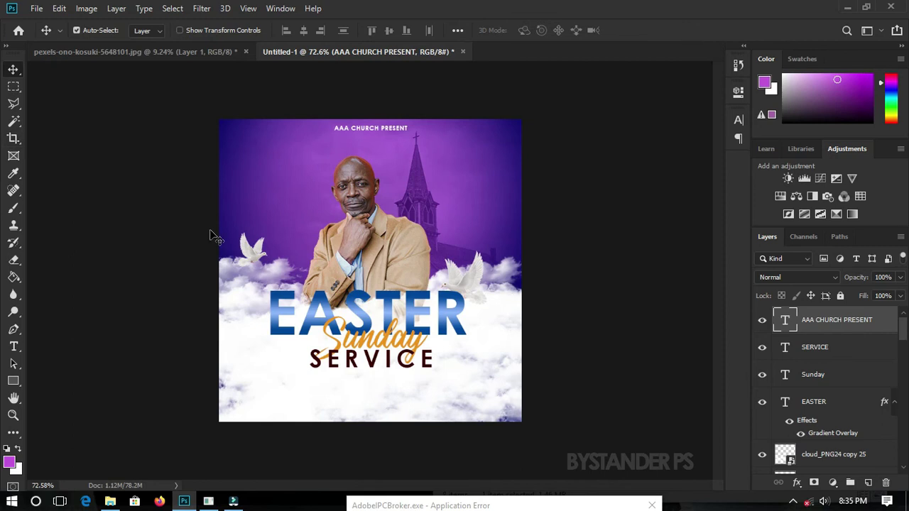
Draw a six-sided polygon at the flyer's top-left corner with the Polygon Tool.
left_click(12, 380)
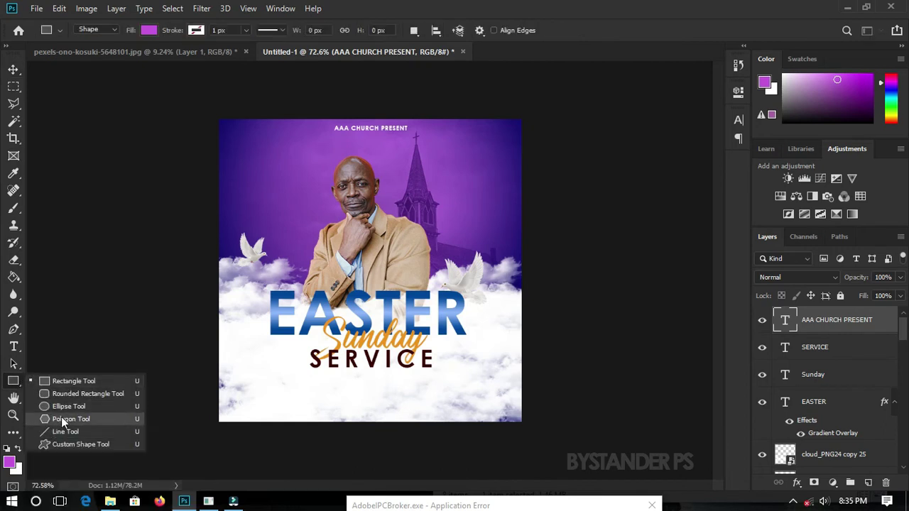
left_click(61, 417)
left_click(533, 29)
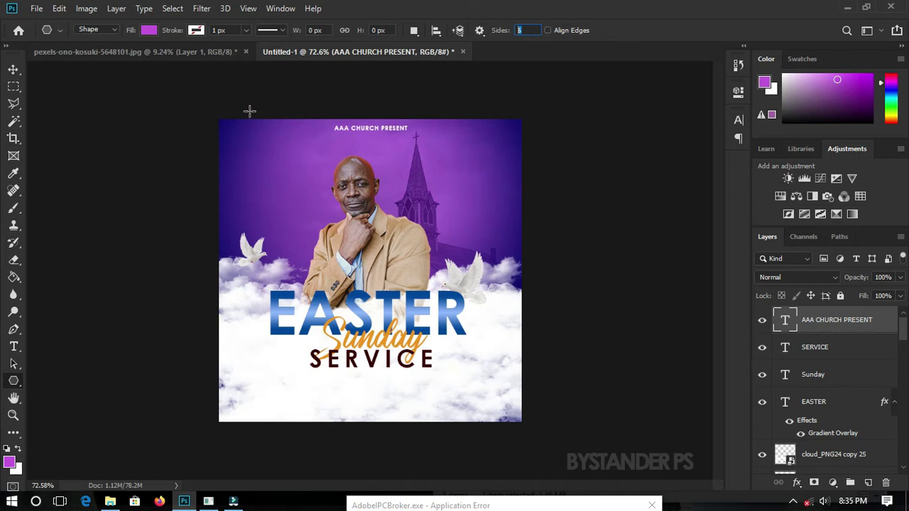
left_click_drag(240, 111, 257, 173)
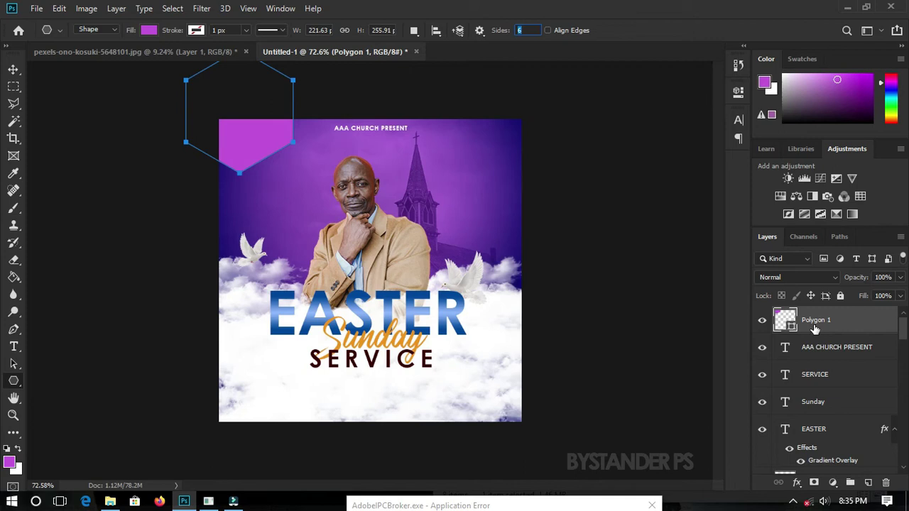
Narrow the hexagon, halve its height and nudge it to hang from the top-left edge.
key("ctrl+t")
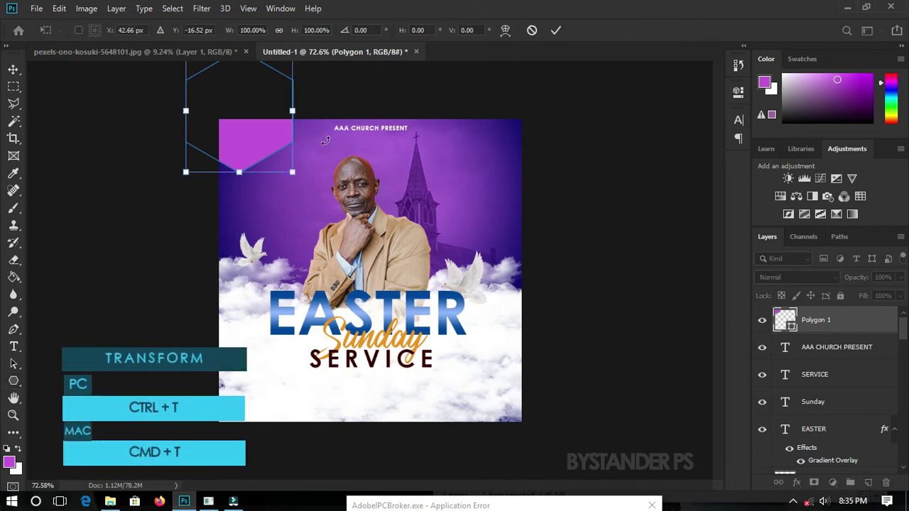
left_click_drag(295, 111, 261, 151)
left_click_drag(263, 204, 266, 142)
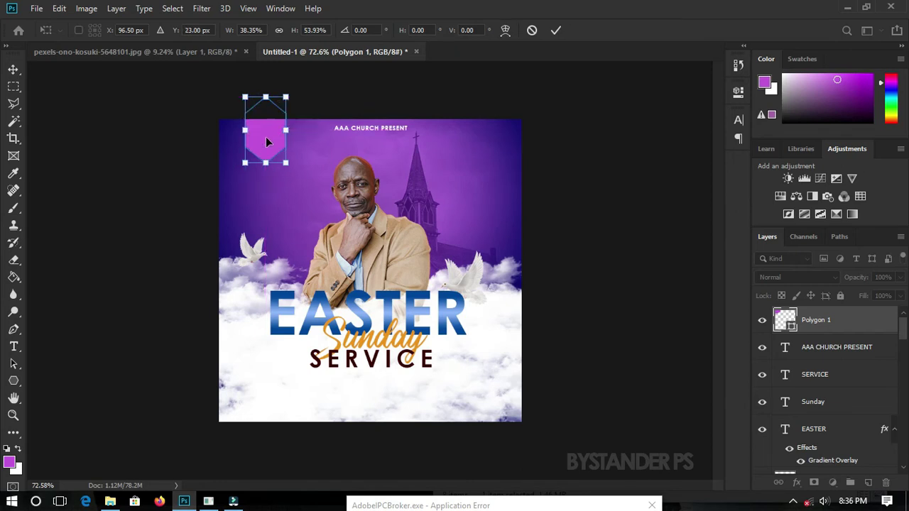
key("Up")
key("Up")
key("Up")
key("Up")
key("Up")
key("Up")
key("Up")
key("Up")
key("Up")
key("Up")
key("Up")
key("Up")
key("Left")
key("Left")
key("Left")
key("Left")
key("Left")
key("Left")
key("Left")
key("Left")
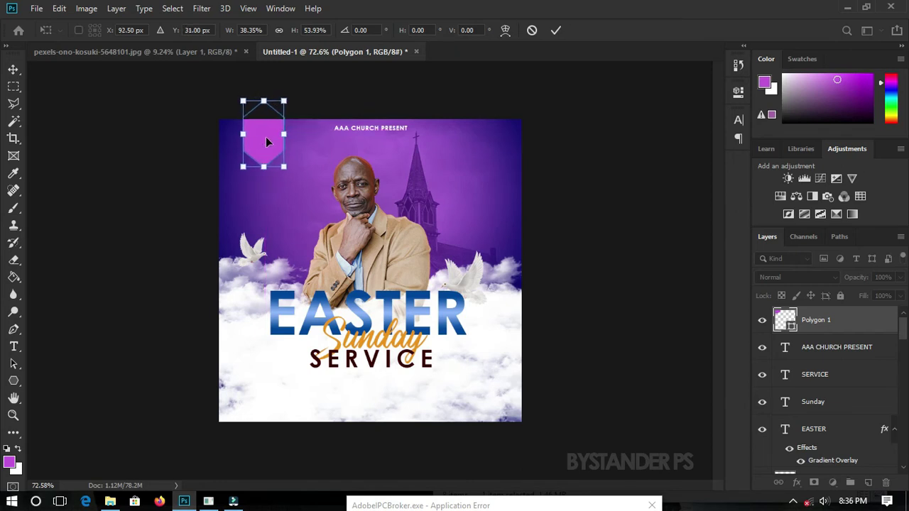
key("Return")
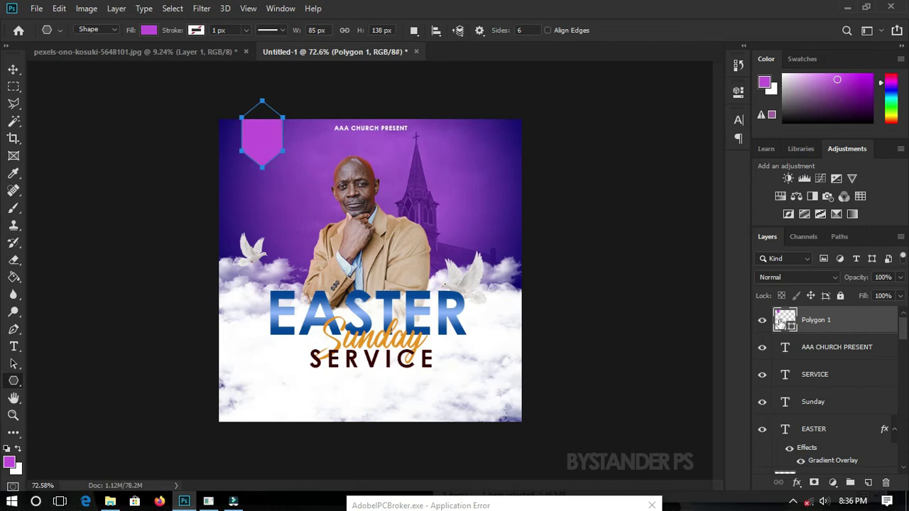
double_click(785, 321)
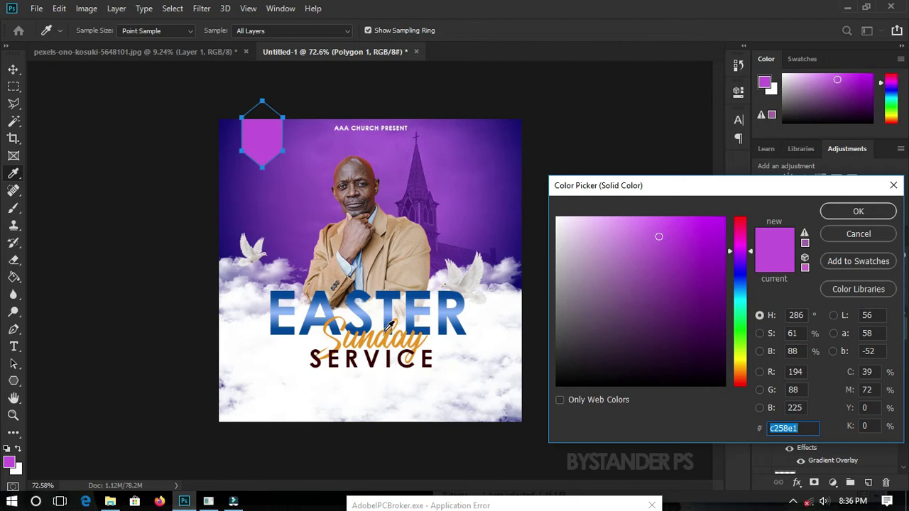
Fill the badge with orange #eb9417 sampled from the Sunday lettering.
left_click(390, 334)
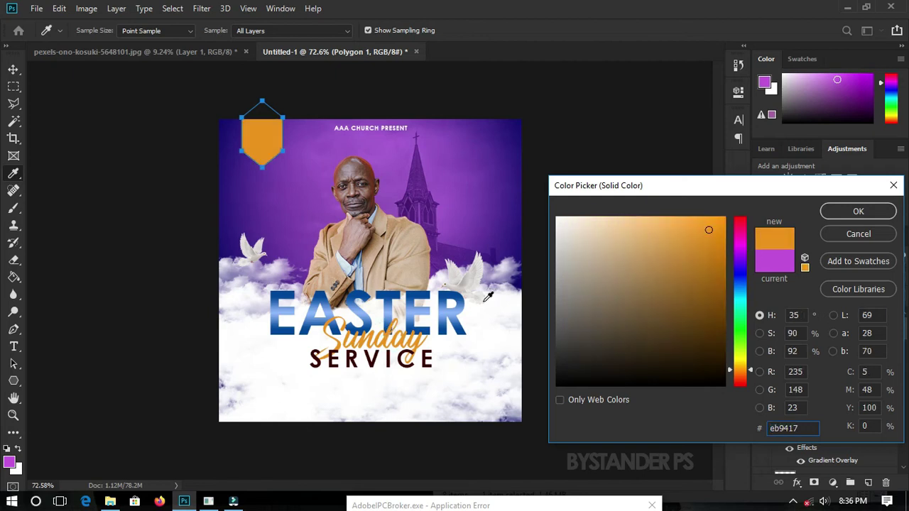
left_click(838, 212)
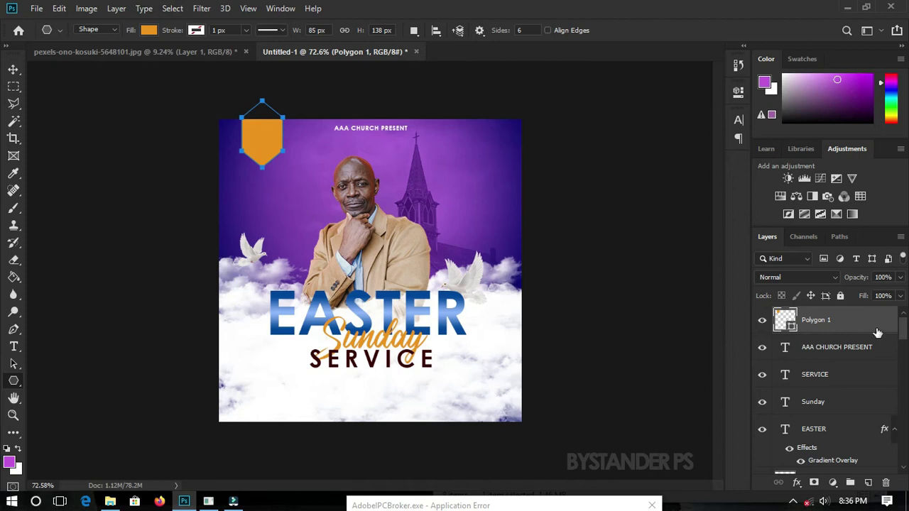
right_click(12, 384)
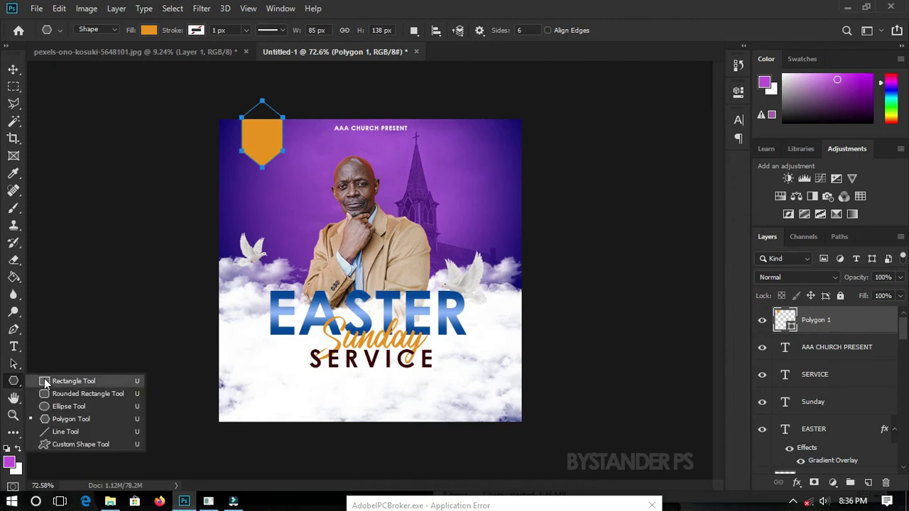
left_click(48, 378)
Draw a thin rectangle across the badge's top and make its fill white.
scroll(220, 96, "up", 3)
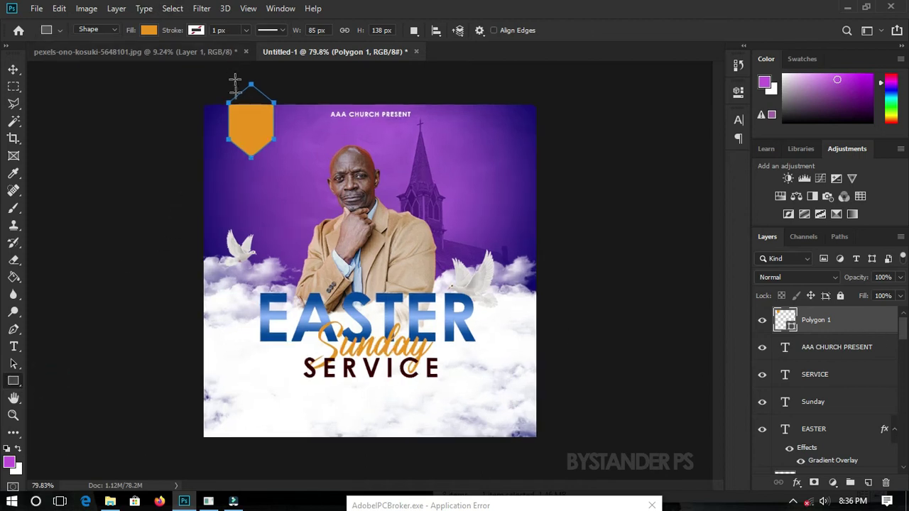
left_click_drag(200, 67, 257, 73)
left_click(549, 172)
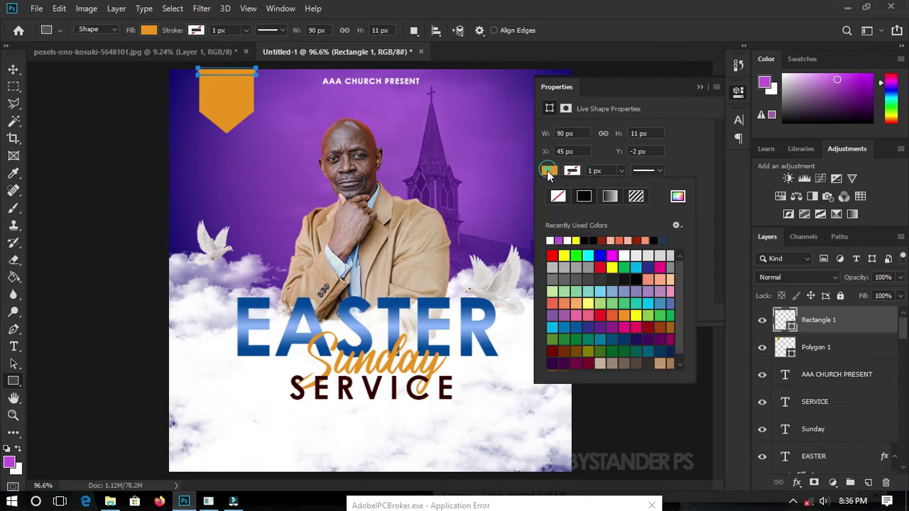
left_click(548, 241)
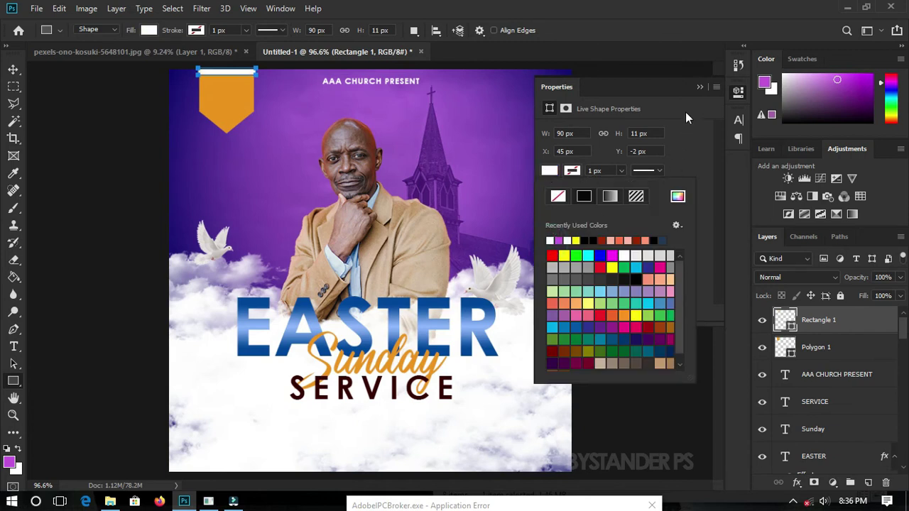
left_click(699, 89)
left_click(698, 88)
Trim the white strip to the orange banner's width, about 85 × 11 px.
left_click(849, 377)
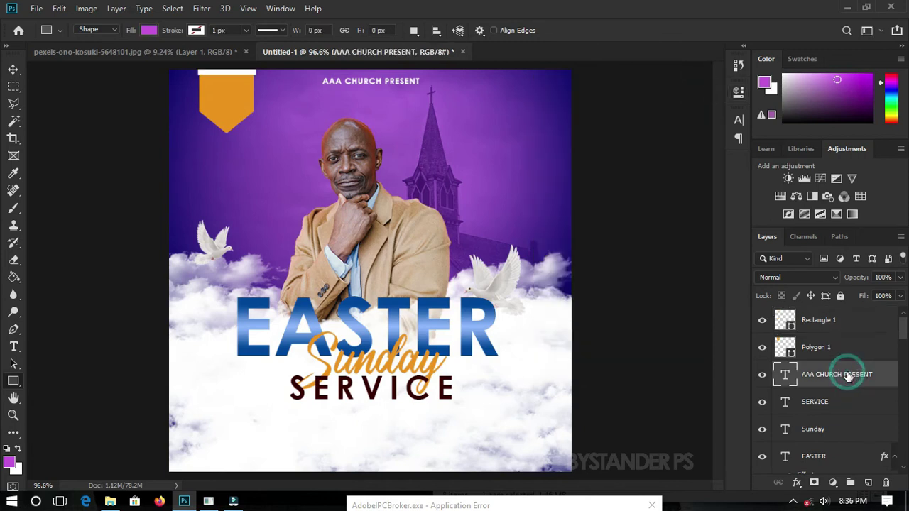
scroll(196, 64, "up", 4)
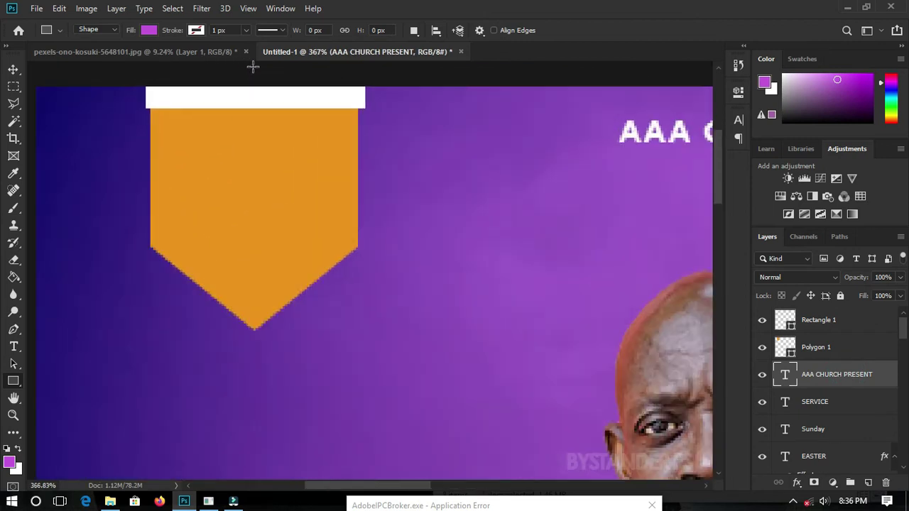
key("ctrl+t")
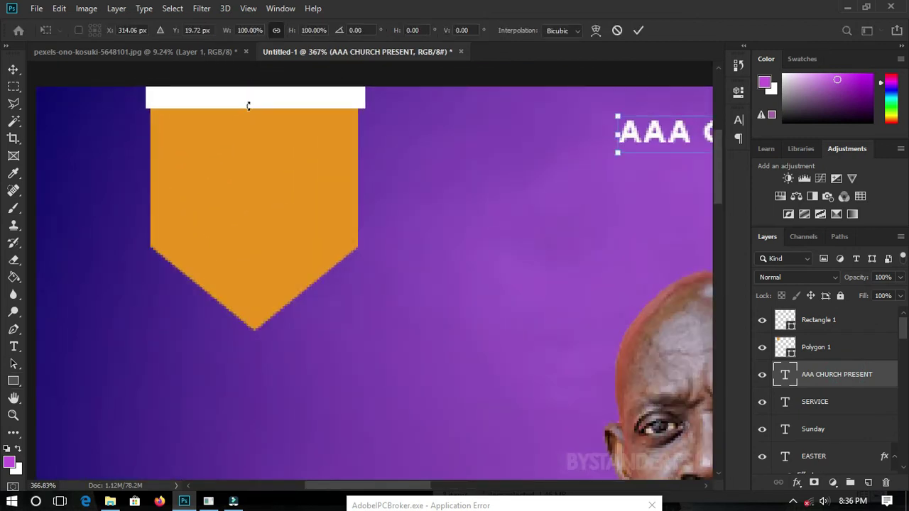
left_click(323, 107)
left_click_drag(365, 97, 360, 95)
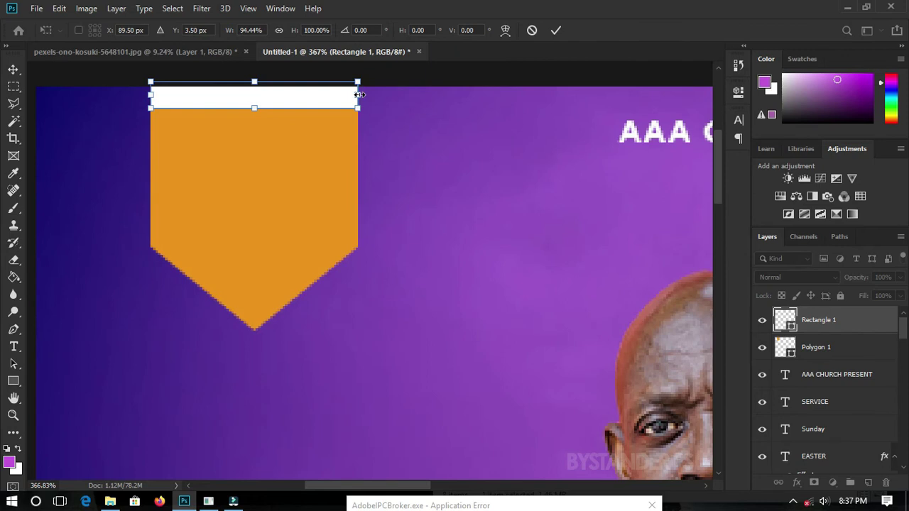
key("Return")
scroll(331, 128, "down", 5)
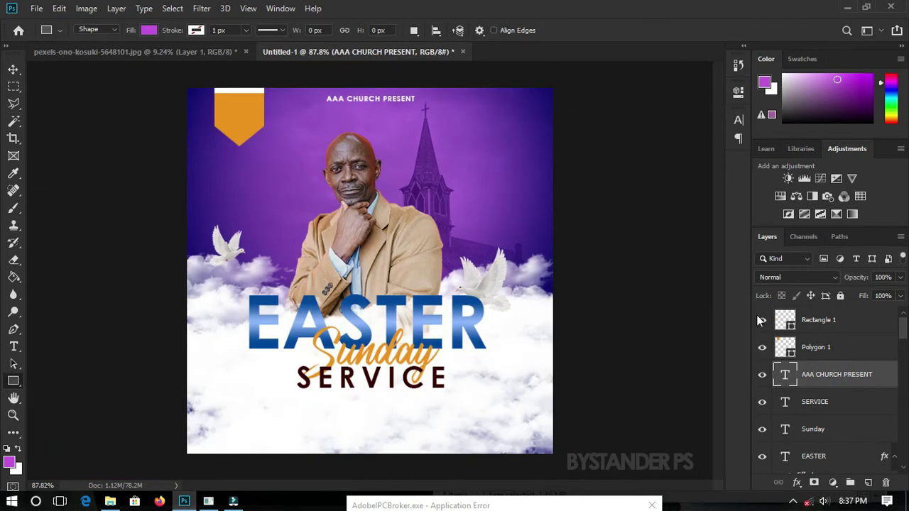
left_click(836, 325)
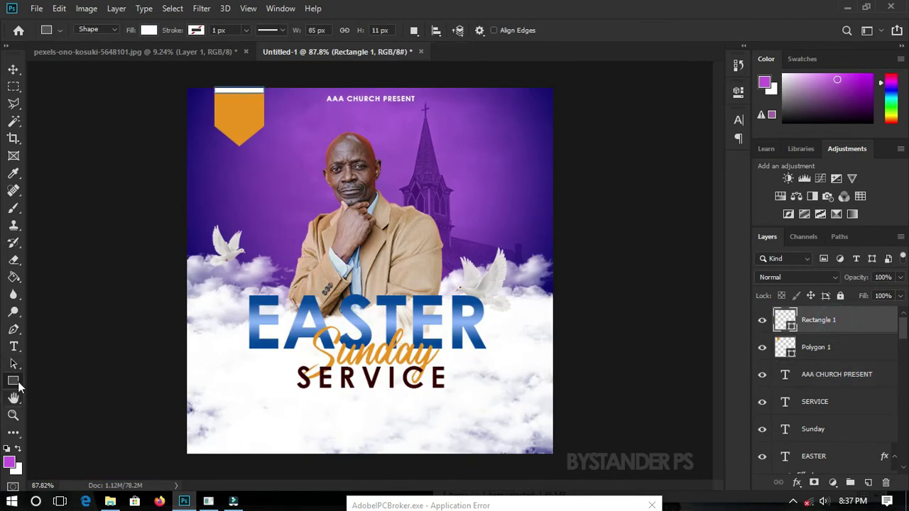
left_click(14, 347)
scroll(152, 223, "up", 3)
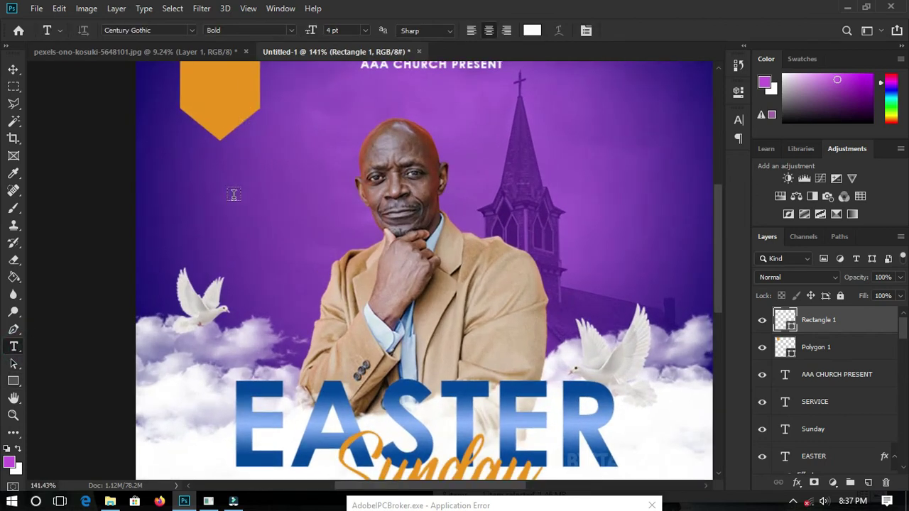
Type white 'SUN' and move it to the top of the orange banner.
scroll(232, 185, "down", 1)
left_click(230, 175)
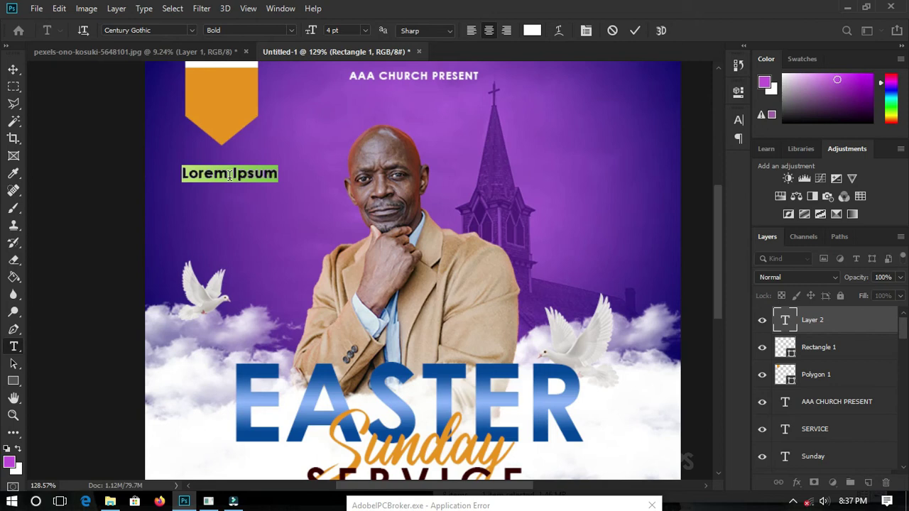
type("04")
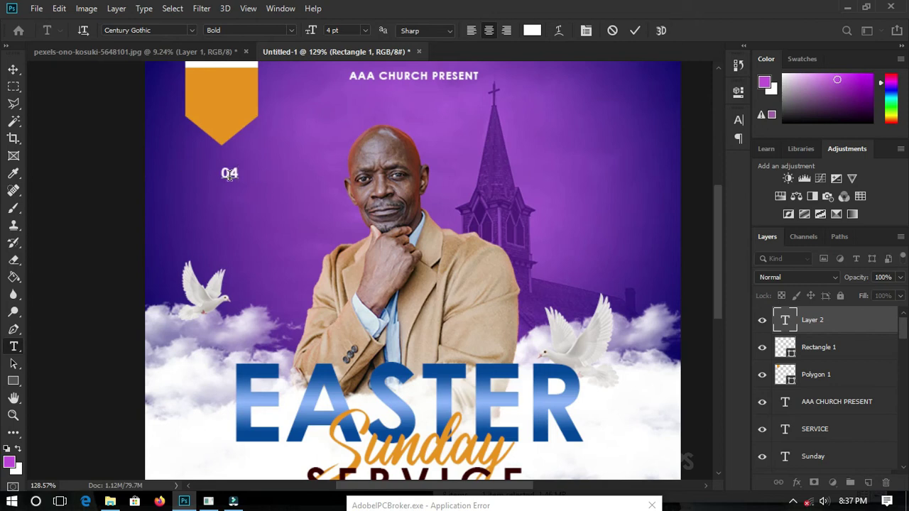
key("BackSpace")
key("BackSpace")
type("SUN")
left_click_drag(233, 192, 232, 104)
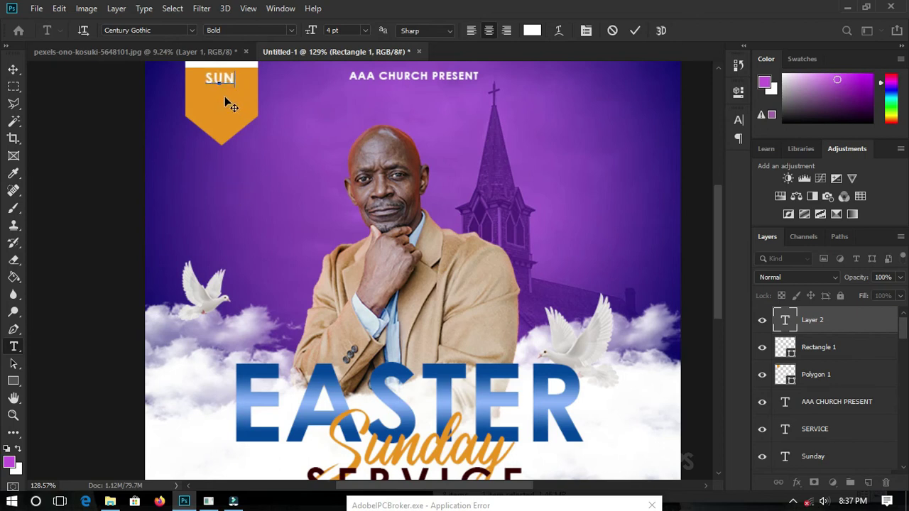
key("ctrl+Return")
Alt-drag a copy of the SUN text just below the original.
left_click(835, 326)
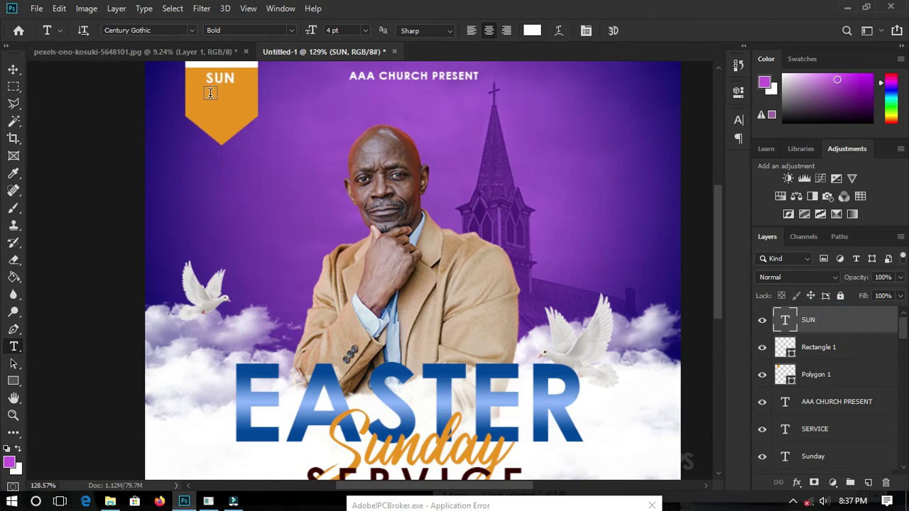
key("v")
key("alt+v")
key("Escape")
left_click_drag(224, 79, 226, 97)
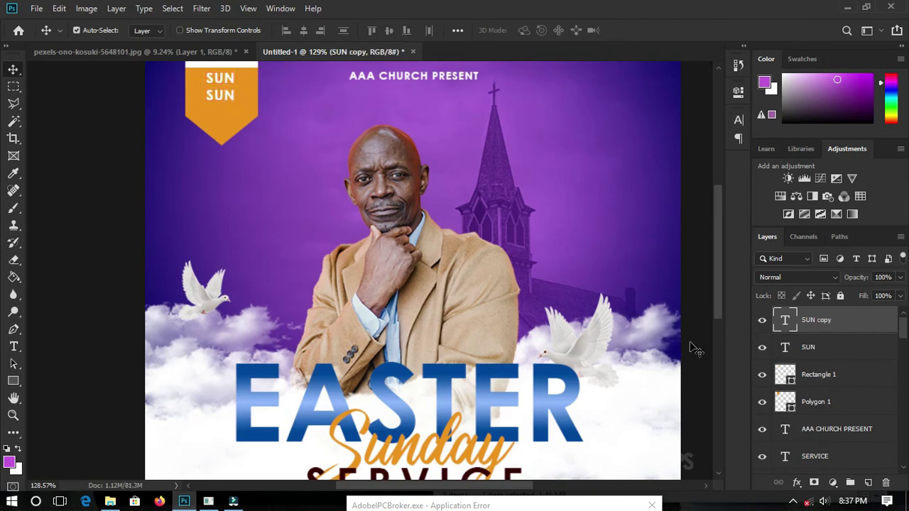
Retype the SUN copy as '04' and duplicate it one nudge below.
double_click(779, 322)
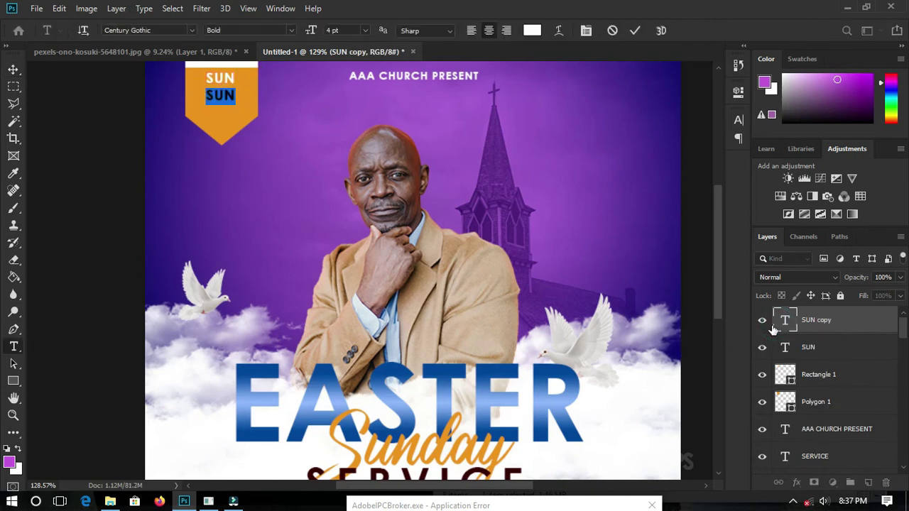
type("04")
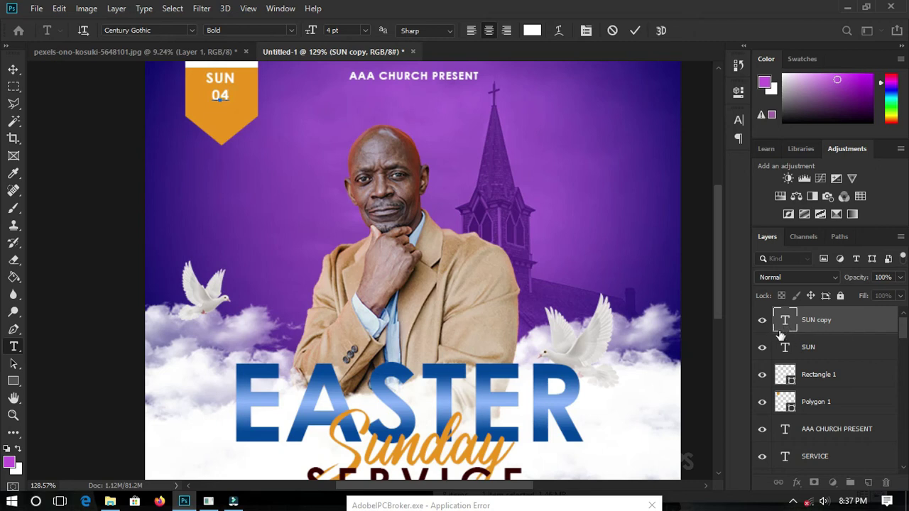
left_click(832, 319)
key("v")
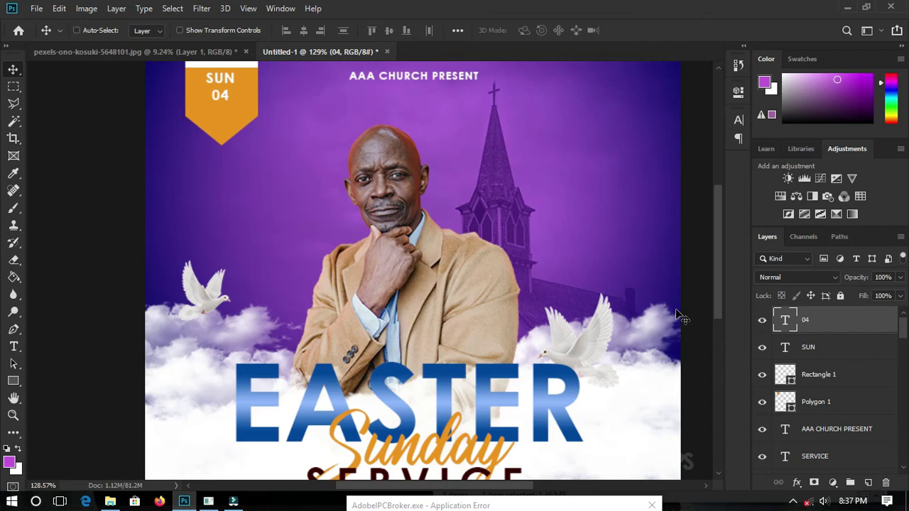
key("ctrl+j")
key("Down")
key("Down")
key("Down")
key("Down")
key("Down")
key("Down")
key("Down")
key("Down")
key("Down")
key("Down")
key("Down")
key("Down")
key("Down")
key("Down")
key("Down")
key("Down")
key("Down")
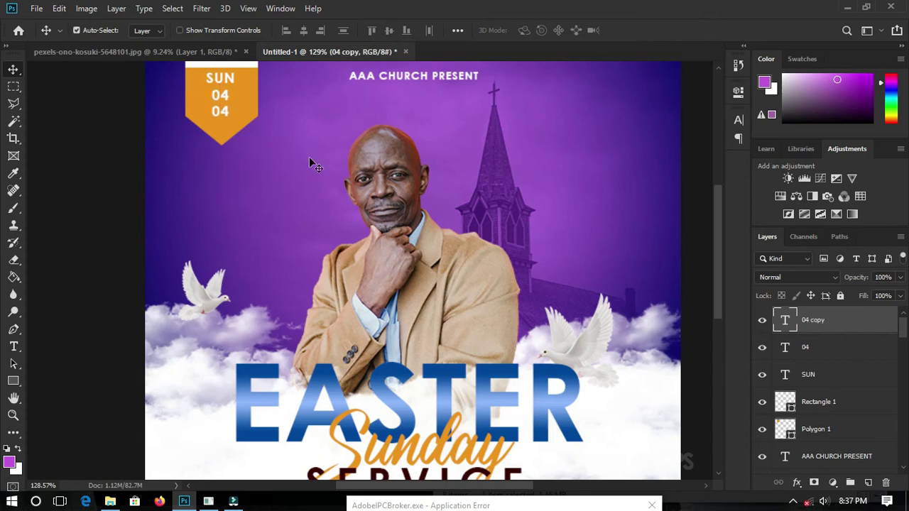
Retype the lower duplicate as 'APR'.
double_click(785, 321)
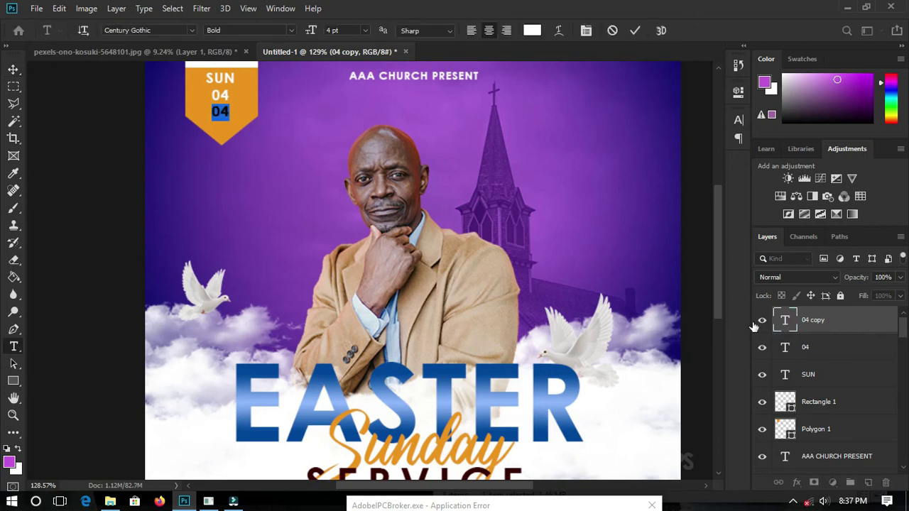
type("Ap")
key("BackSpace")
type("PR")
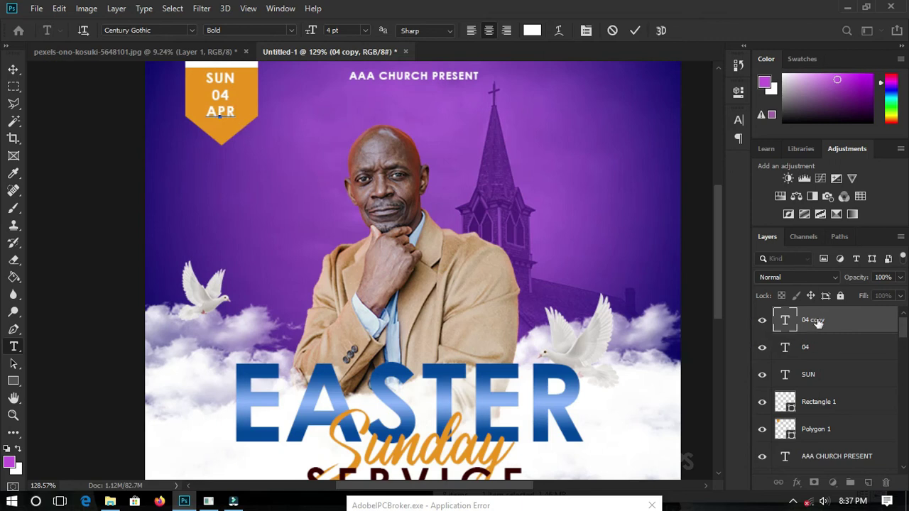
key("ctrl+Return")
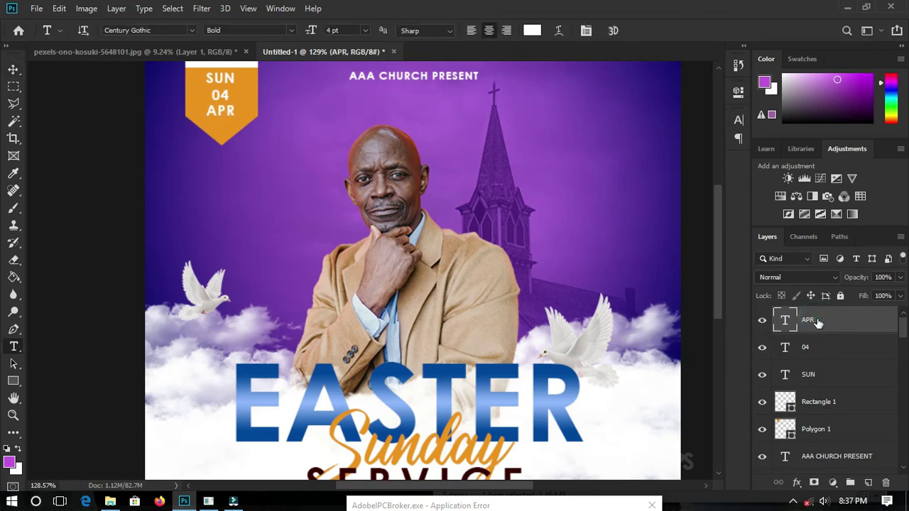
Enlarge the 04 inside the badge and begin a new text line below it.
left_click(807, 349)
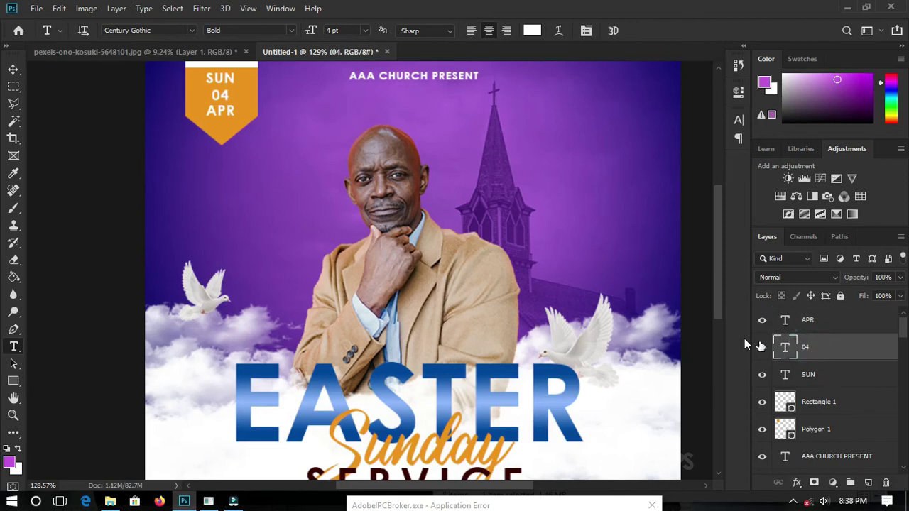
key("ctrl+t")
left_click_drag(227, 105, 233, 106)
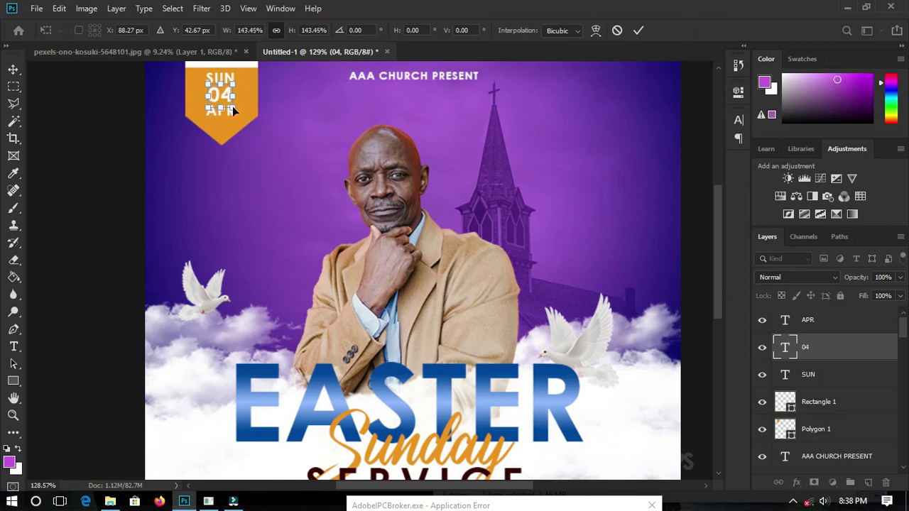
key("Return")
scroll(230, 109, "up", 2)
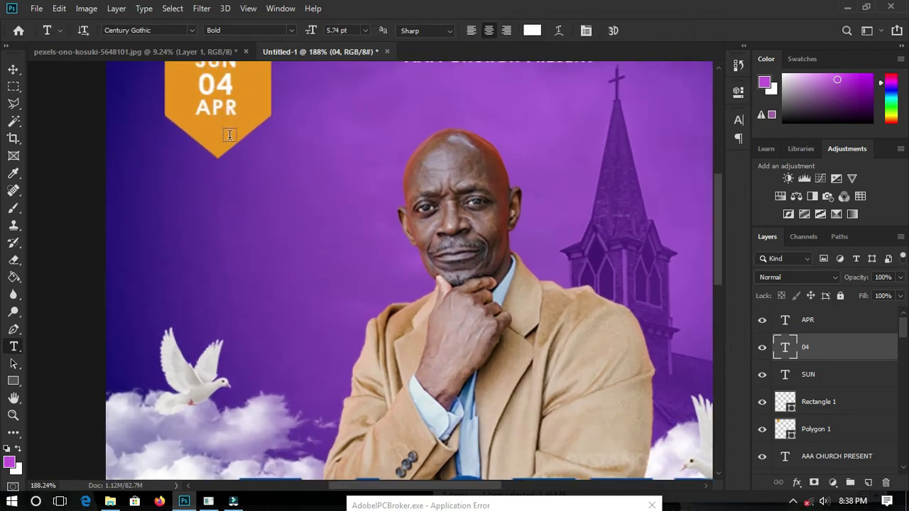
scroll(222, 124, "down", 4)
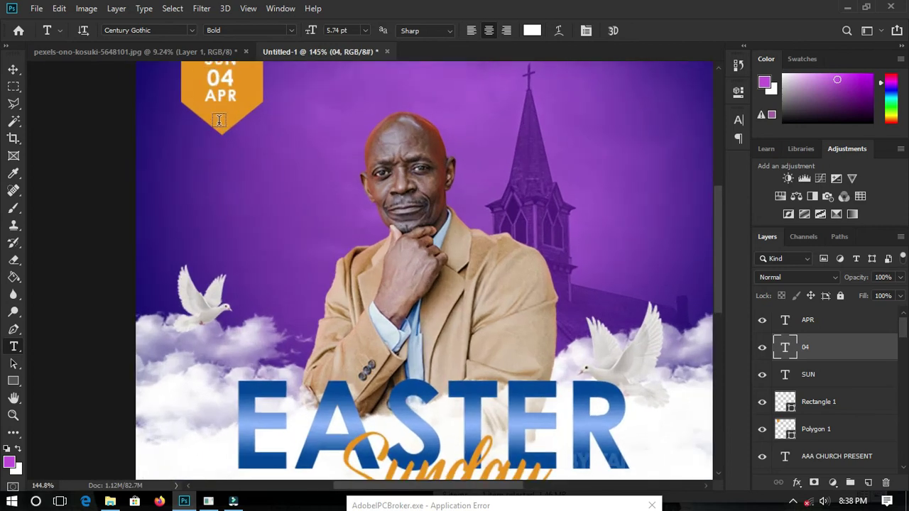
left_click(219, 121)
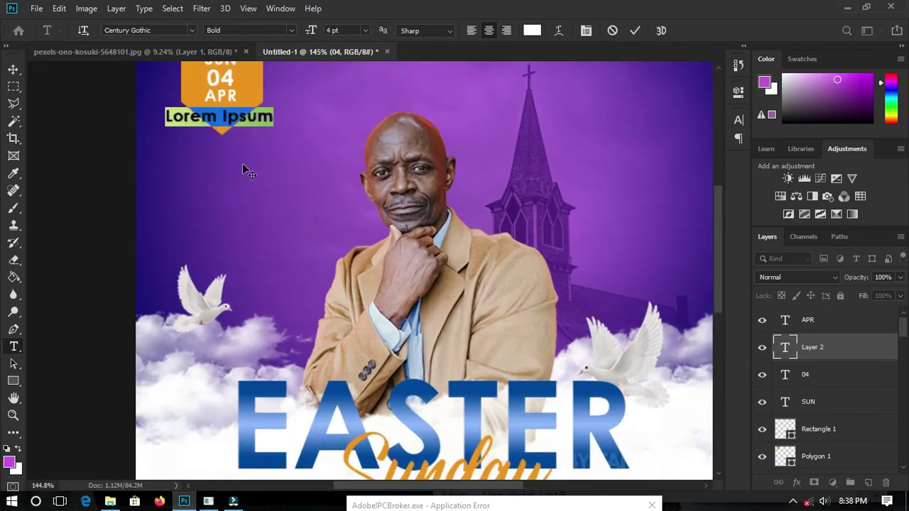
Type '7pm' and colour it red #ff0000.
type("7pm")
left_click_drag(250, 117, 199, 120)
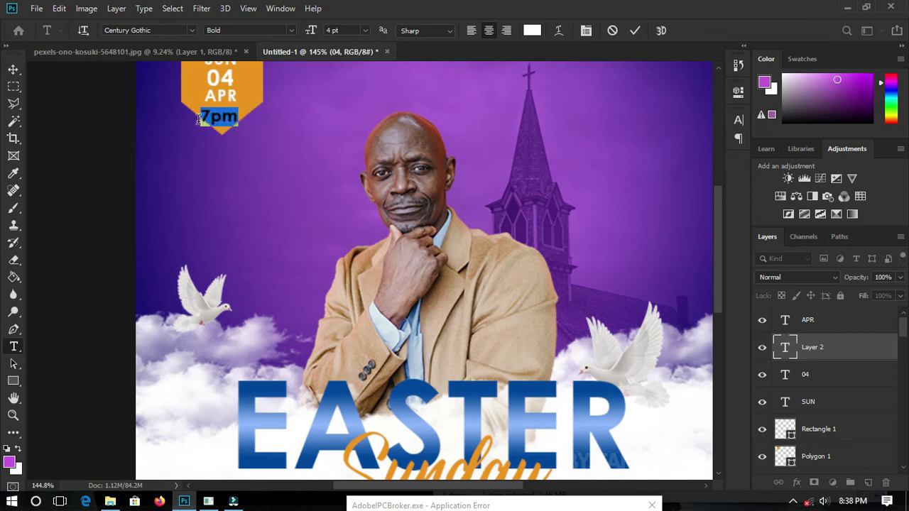
left_click(532, 30)
left_click_drag(683, 297, 691, 230)
type("ff0000")
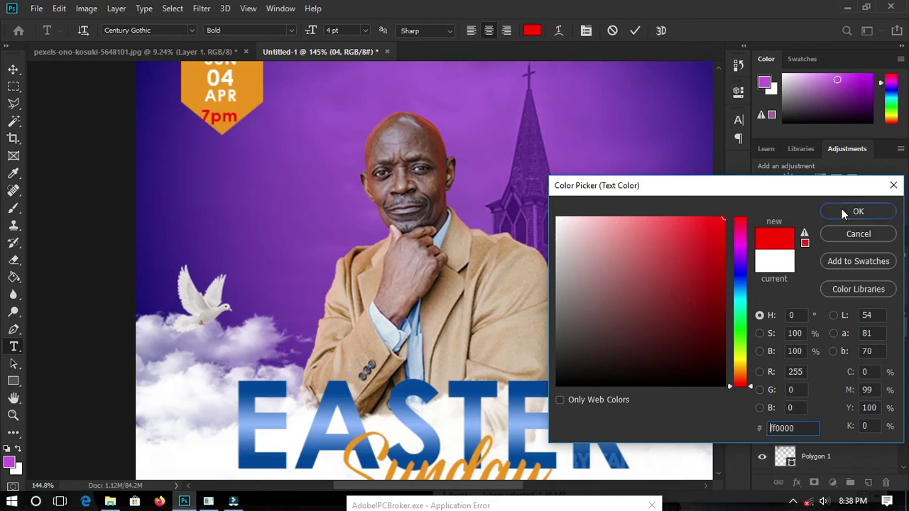
left_click(827, 212)
left_click(858, 360)
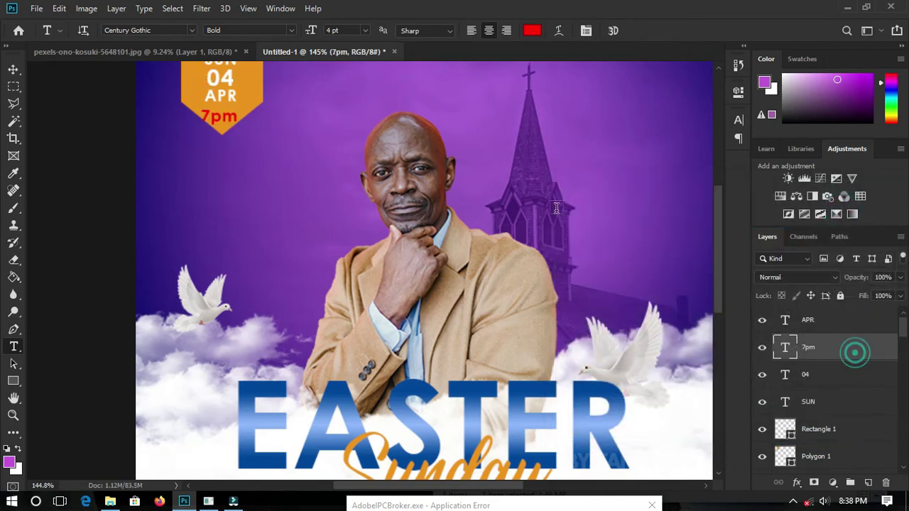
Scale the 7pm text down to about 79% and lift it beneath APR.
scroll(242, 169, "down", 2)
key("ctrl+y")
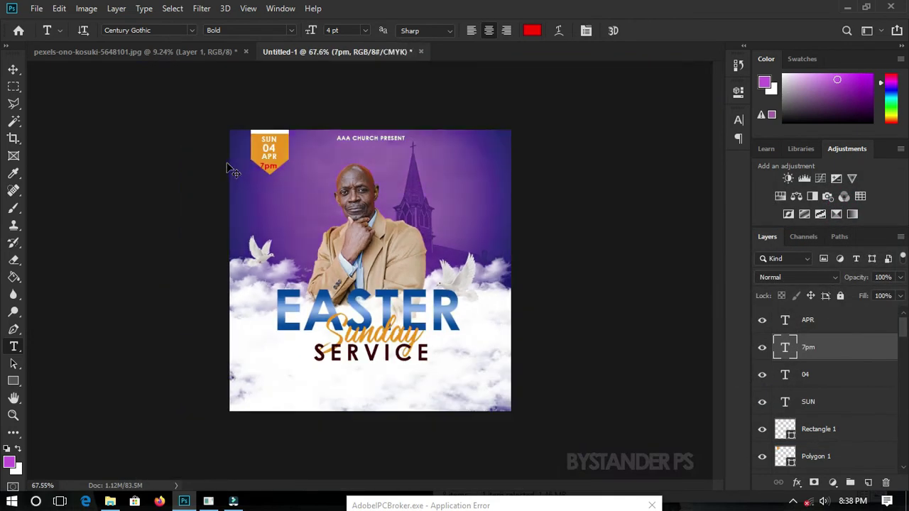
key("ctrl+y")
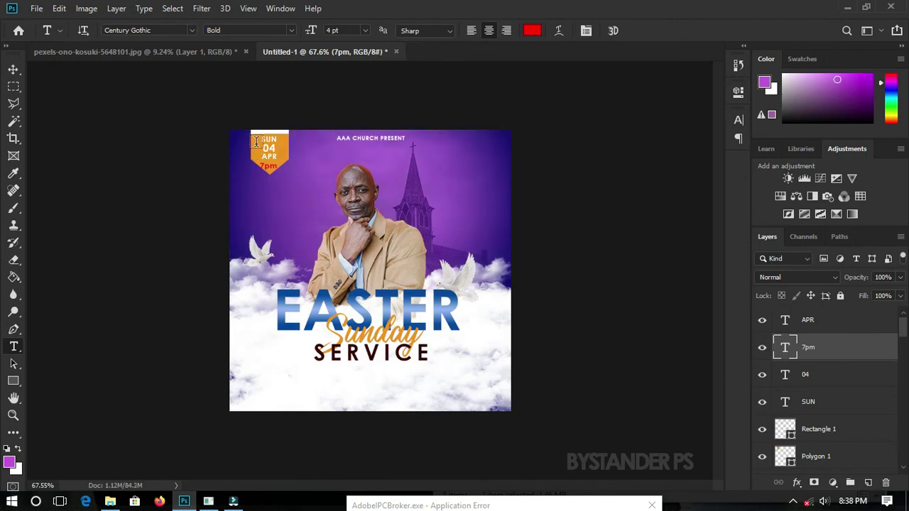
key("ctrl+t")
scroll(269, 153, "up", 2)
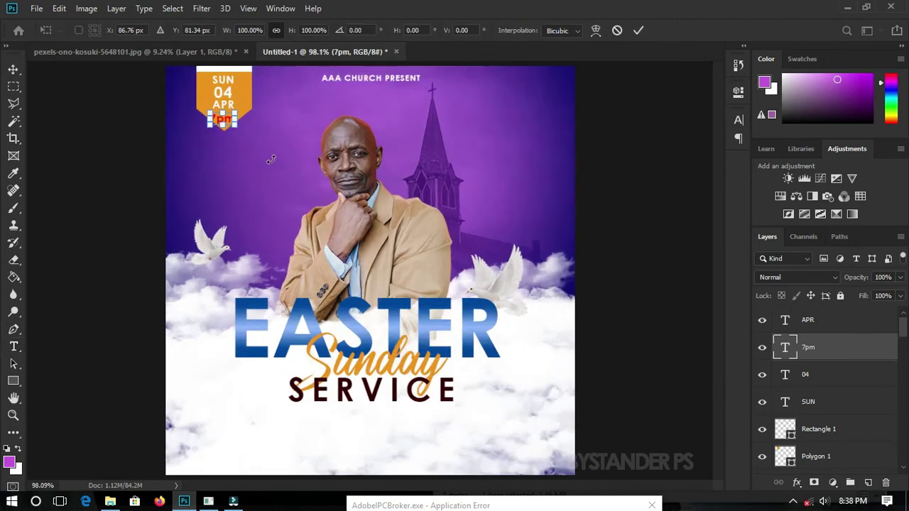
left_click_drag(212, 106, 199, 88)
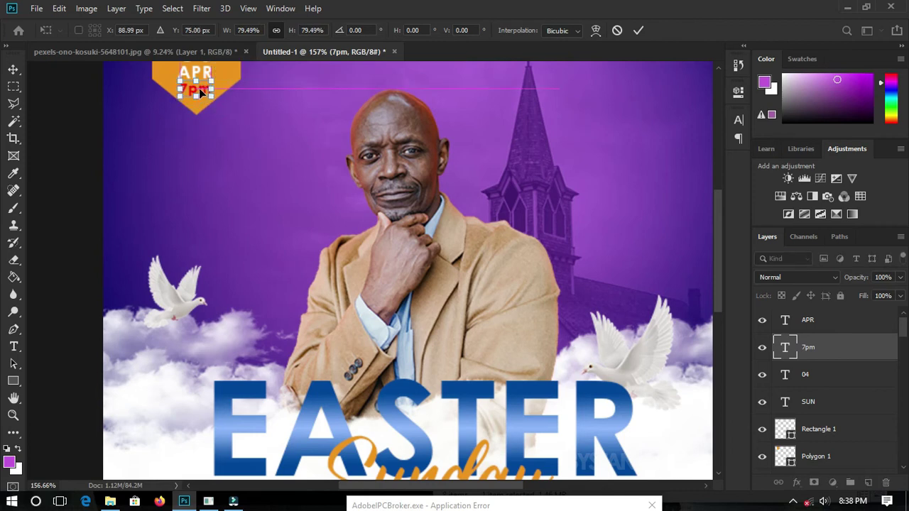
key("Return")
scroll(235, 106, "down", 4)
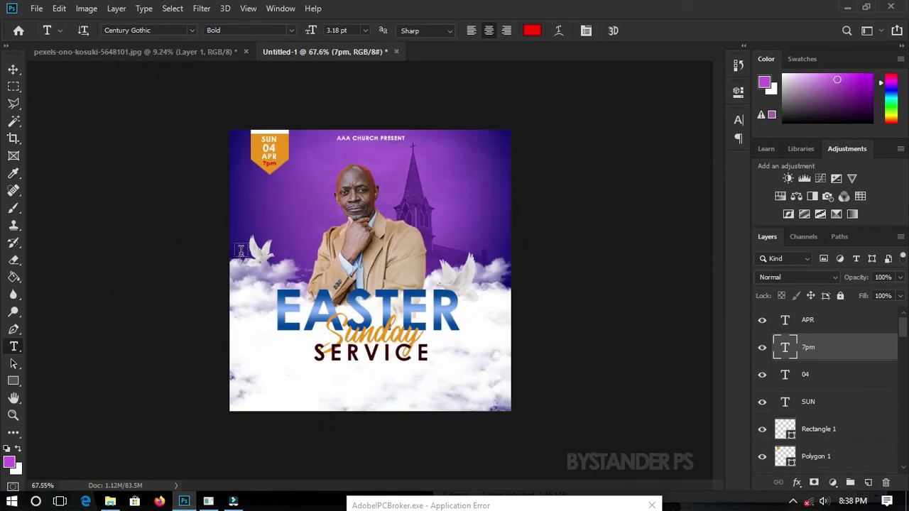
scroll(259, 139, "up", 4)
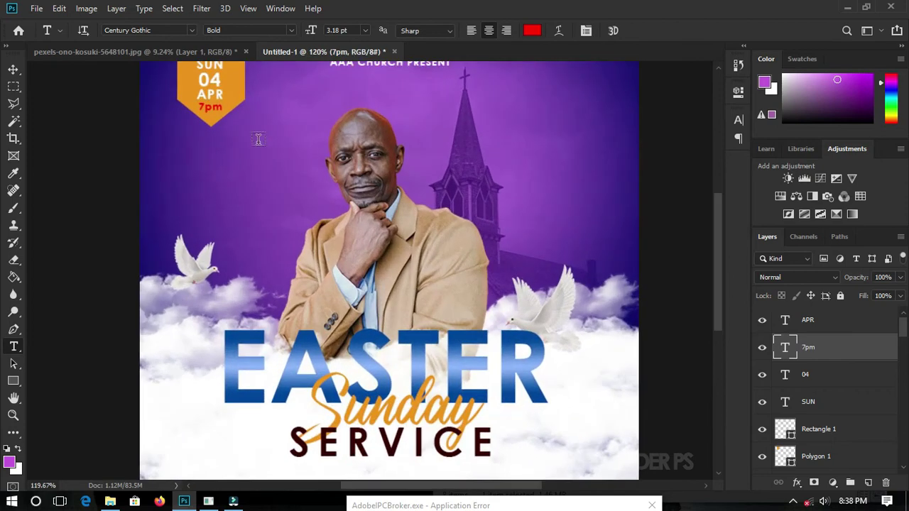
left_click(816, 399)
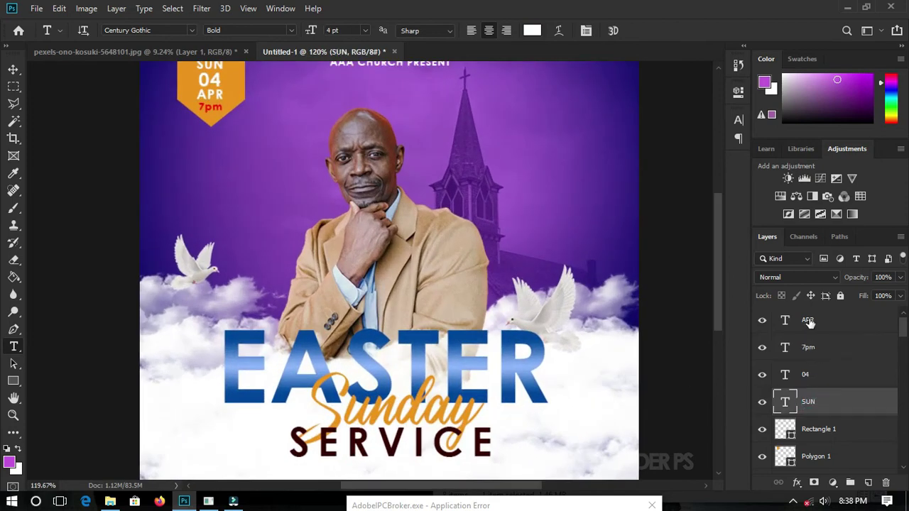
Move the 7pm layer above APR and select the SUN, 04 and APR layers.
left_click(815, 321)
left_click_drag(808, 347, 816, 338)
left_click(816, 348, "shift")
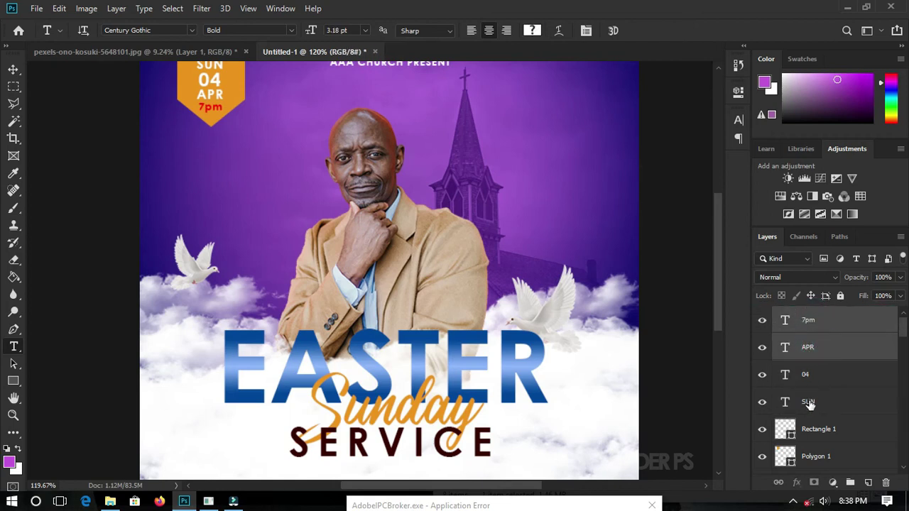
left_click(809, 402)
left_click(812, 348, "shift")
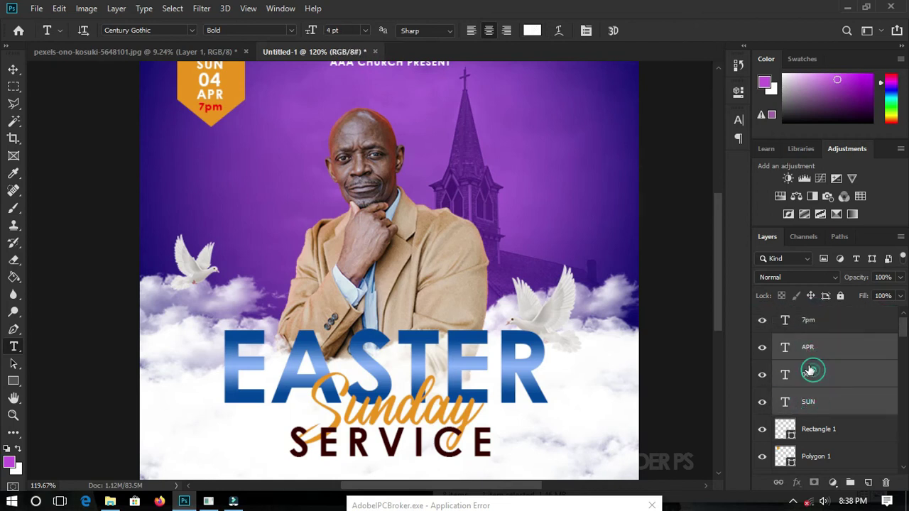
Scale the SUN, 04 and APR text up to about 105%.
key("ctrl+t")
scroll(175, 144, "down", 2)
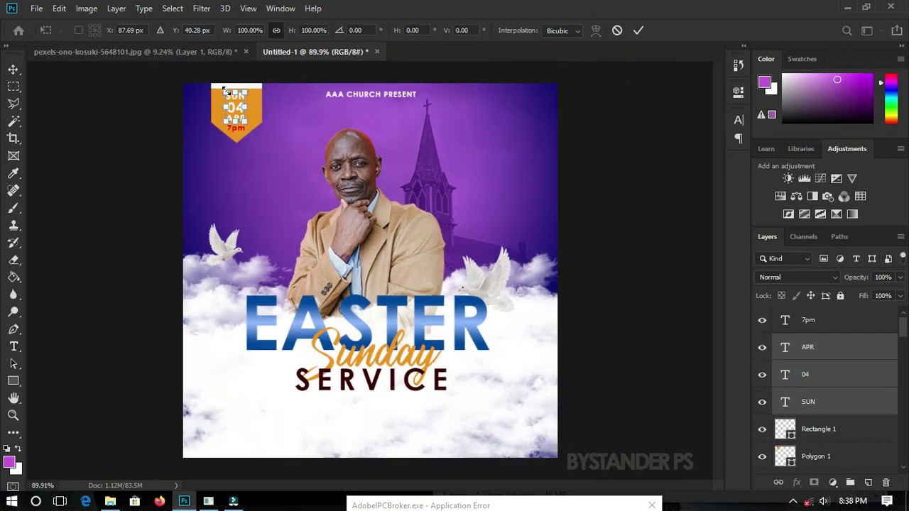
scroll(227, 100, "up", 3)
left_click_drag(226, 122, 237, 115)
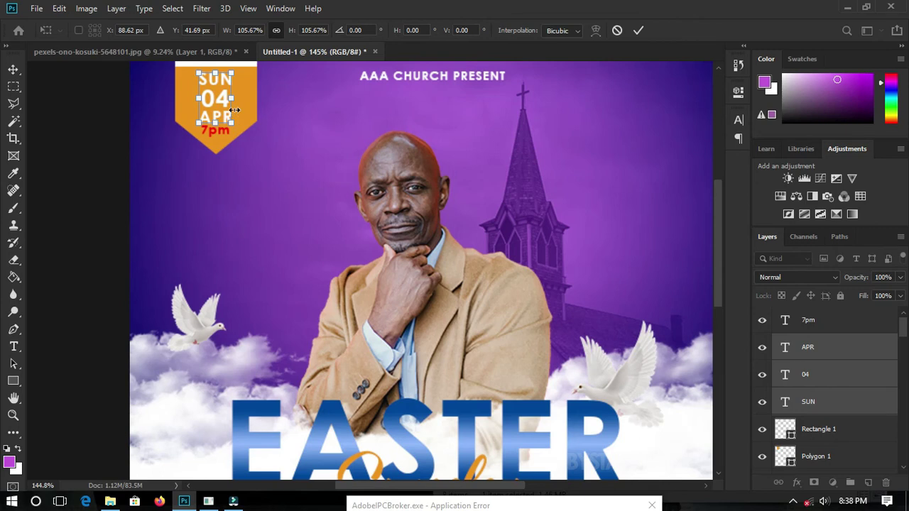
key("Return")
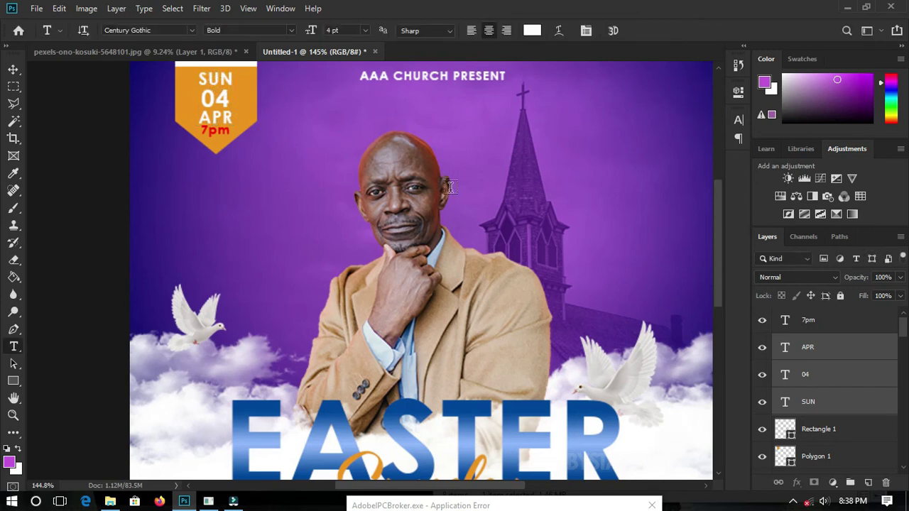
Nudge the date lines, then 04, APR and 7pm each, up to tighten spacing.
key("v")
key("Up")
key("Up")
key("Up")
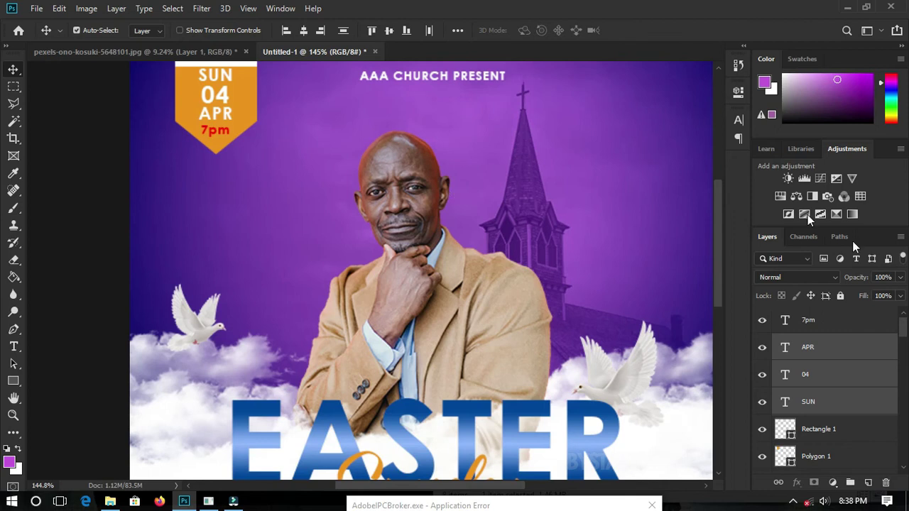
left_click(812, 380)
key("Up")
key("Up")
key("Up")
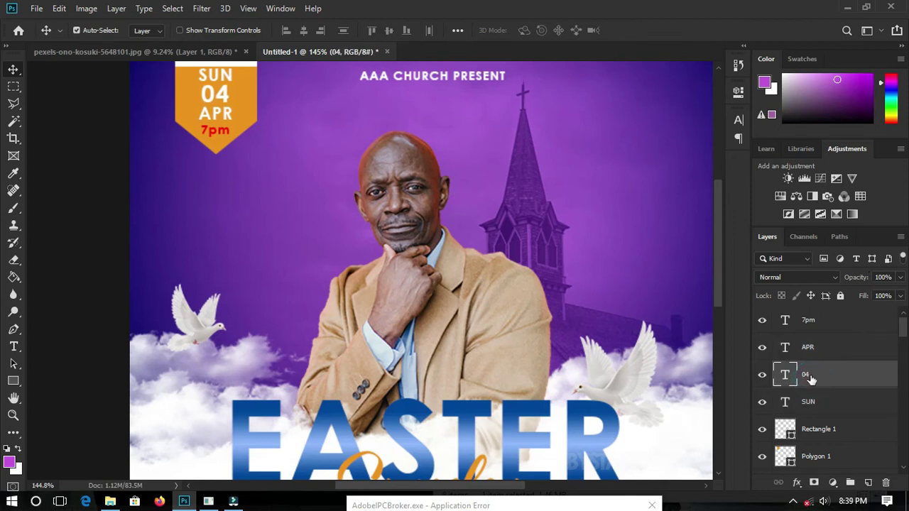
left_click(810, 351)
key("Up")
key("Up")
key("Up")
key("Up")
key("Up")
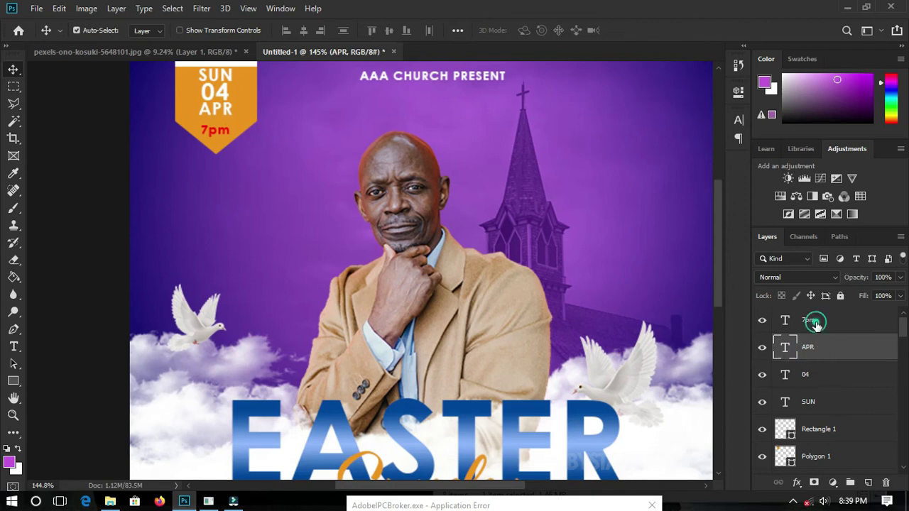
left_click(814, 324)
key("Up")
key("Up")
key("Up")
key("Up")
key("Up")
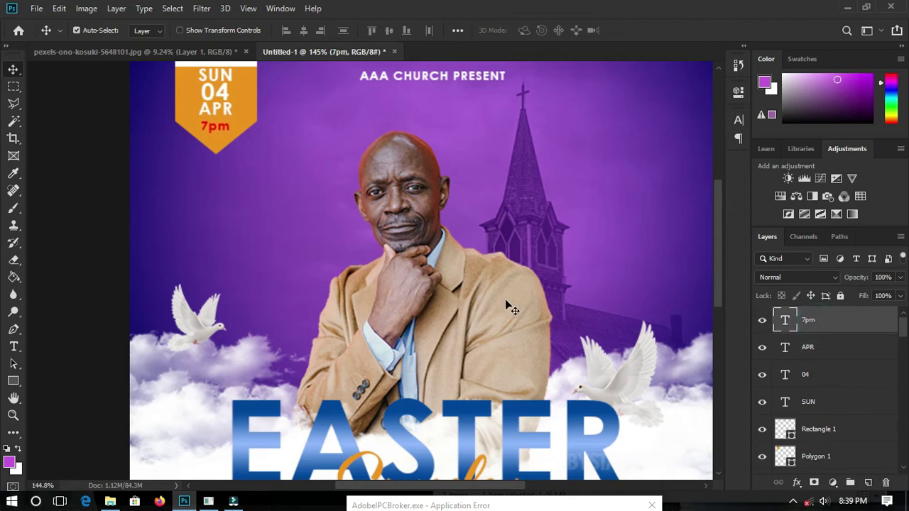
scroll(507, 304, "down", 4)
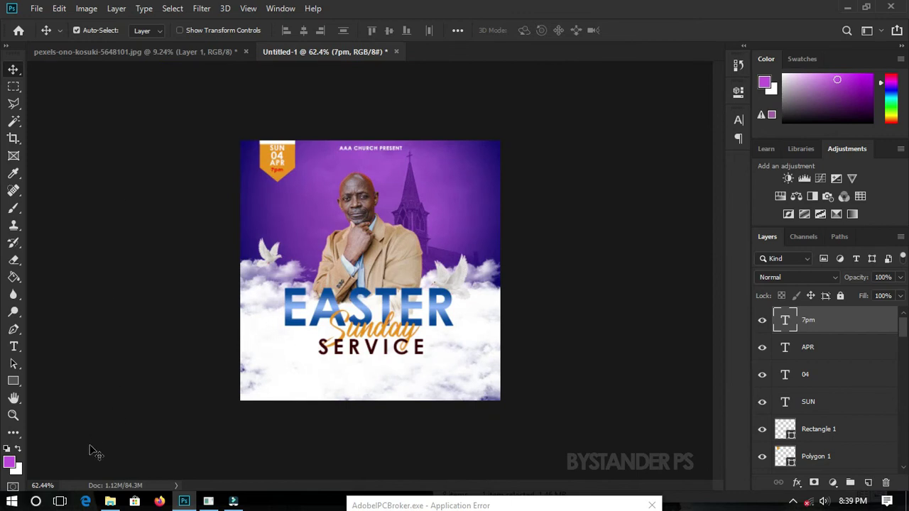
Drag the New Bystander logo from the 2021 folder onto the flyer.
left_click(110, 440)
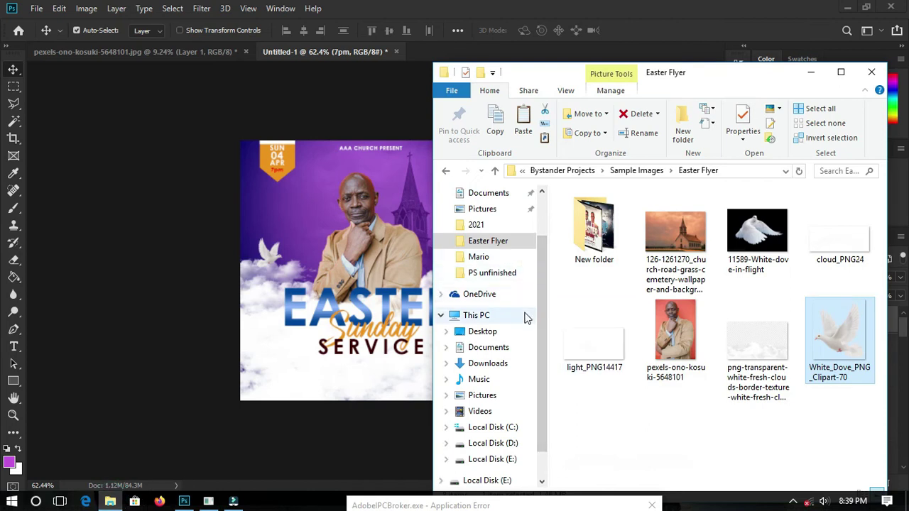
left_click(477, 225)
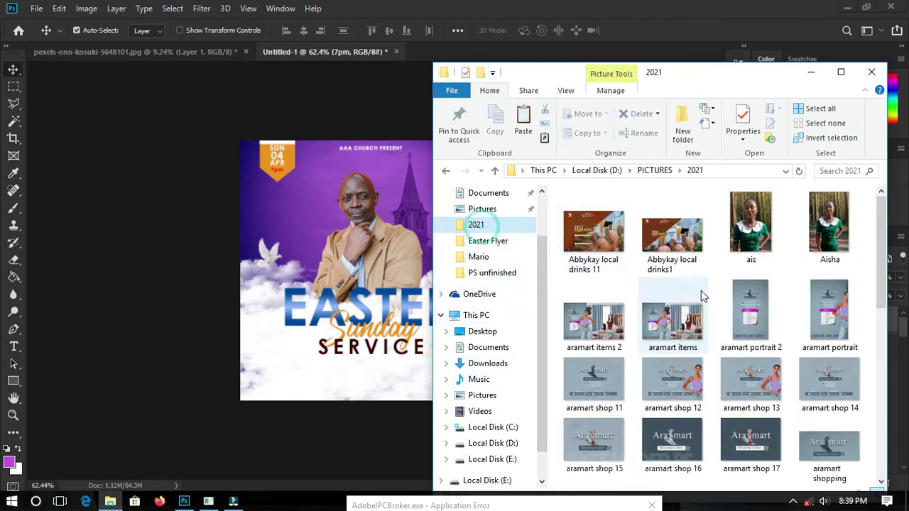
scroll(703, 326, "down", 5)
scroll(703, 341, "down", 2)
scroll(710, 320, "up", 3)
left_click_drag(751, 305, 300, 240)
left_click_drag(377, 204, 380, 204)
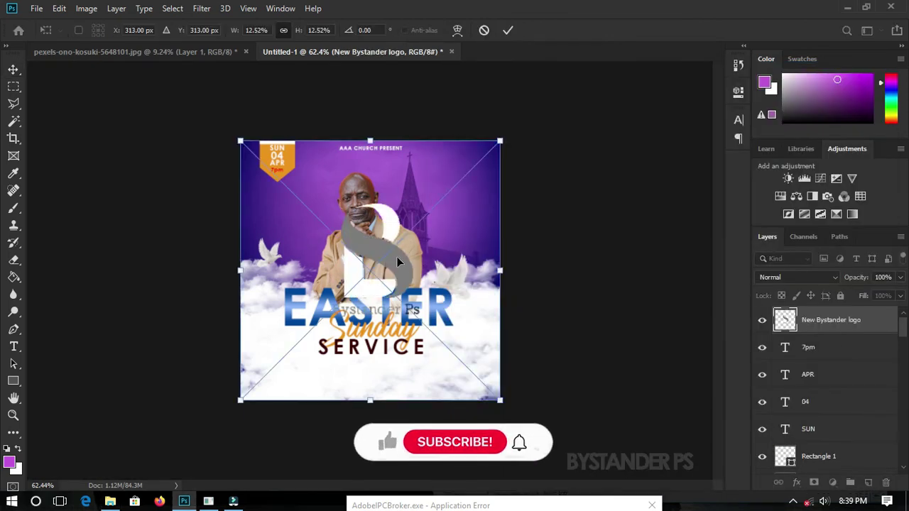
Shrink the logo to a small mark and position it in the top-right corner.
left_click_drag(501, 403, 478, 162)
key("Return")
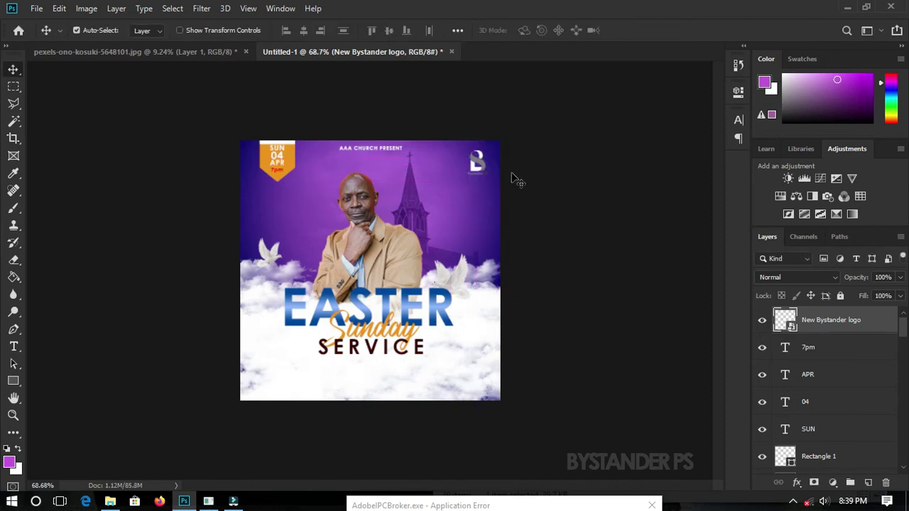
key("ctrl+0")
left_click_drag(539, 126, 538, 118)
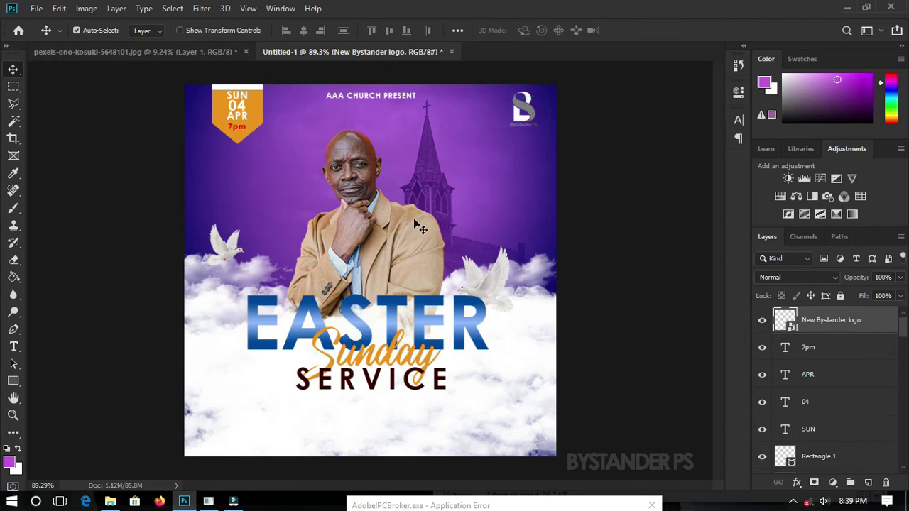
scroll(420, 227, "down", 2)
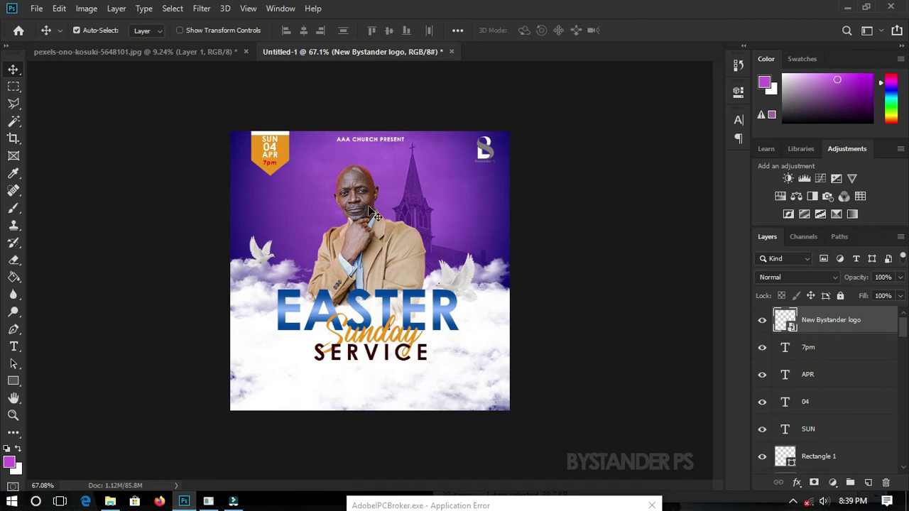
left_click(15, 347)
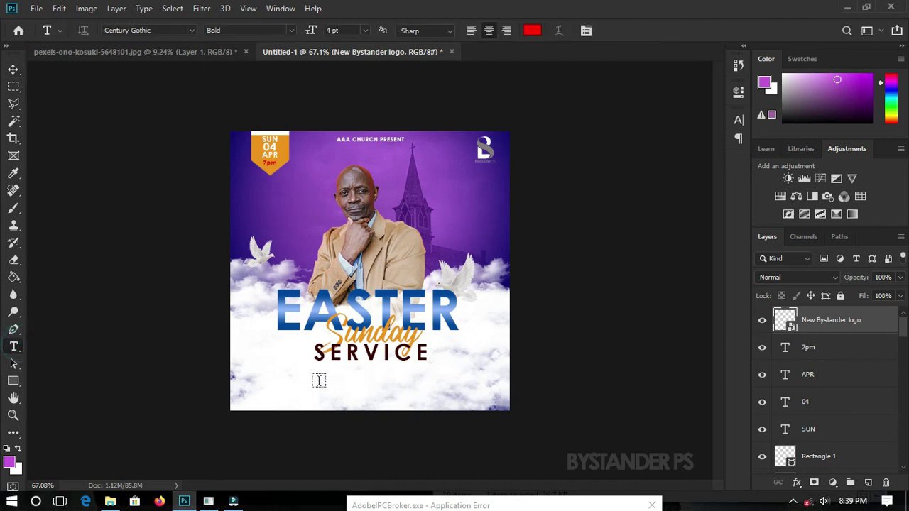
Add a 'HONORABLE GUEST SPEAKER' text line centred under SERVICE.
left_click(314, 380)
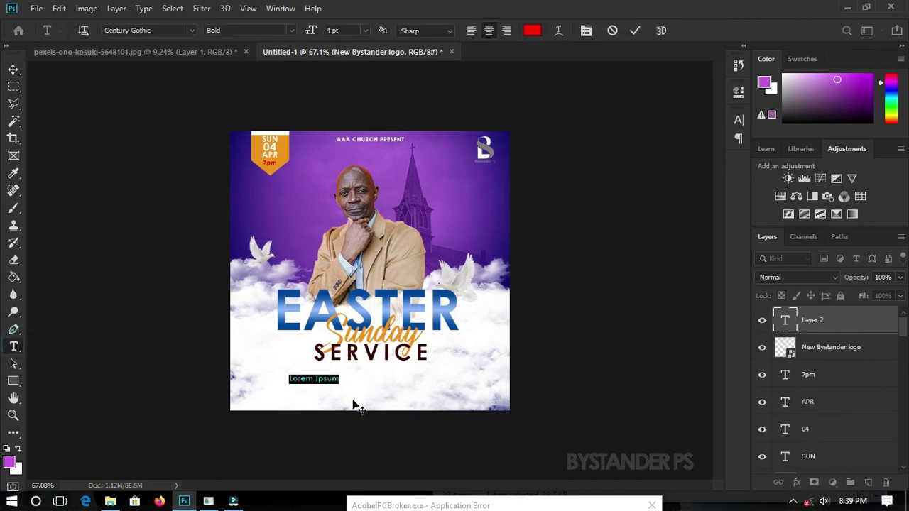
key("BackSpace")
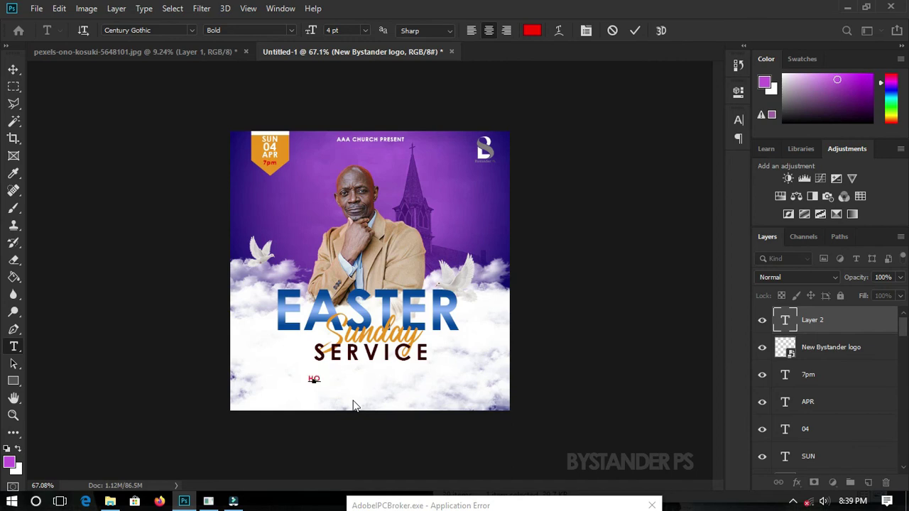
type("HONORABLE GUEST SPEAK")
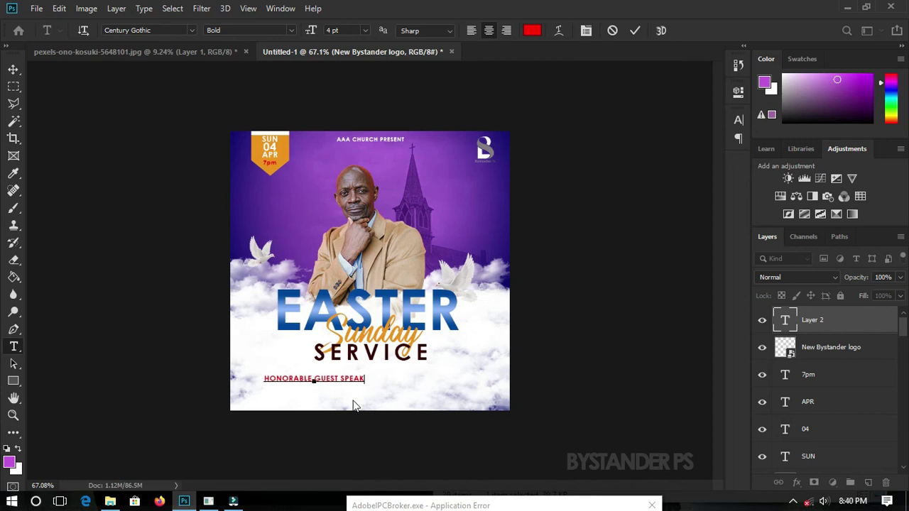
type("ER")
scroll(355, 406, "up", 1)
left_click_drag(336, 419, 406, 416)
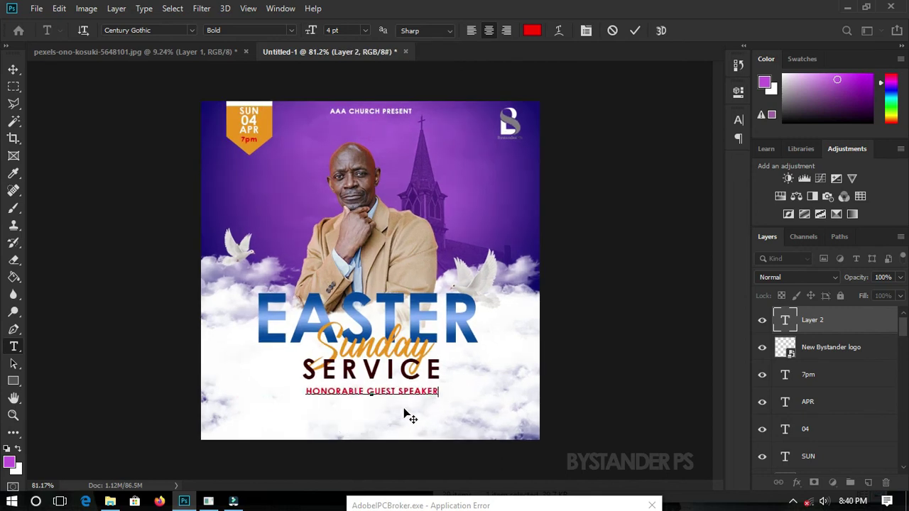
left_click(821, 327)
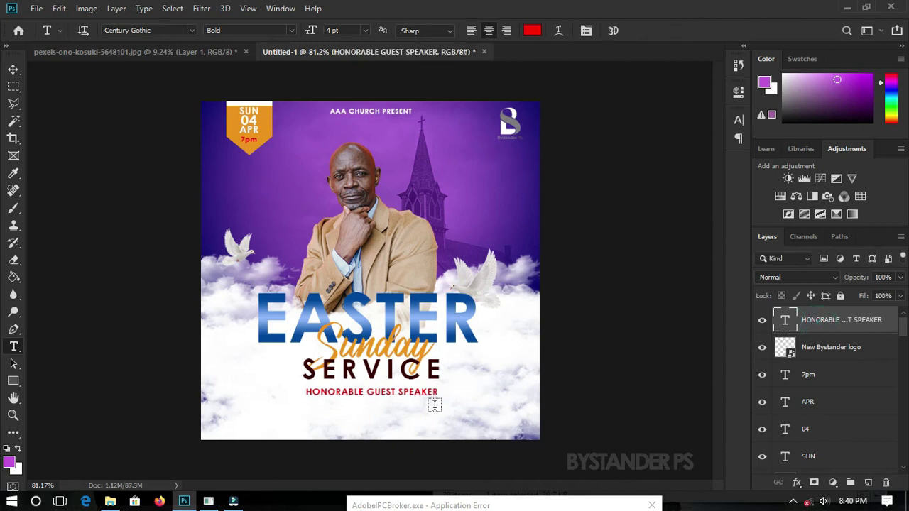
Duplicate the speaker line below and retype it as the guest pastor's full name.
key("v")
mouse_move(414, 398)
left_mouse_down()
mouse_move(415, 377)
mouse_move(414, 410)
left_mouse_up()
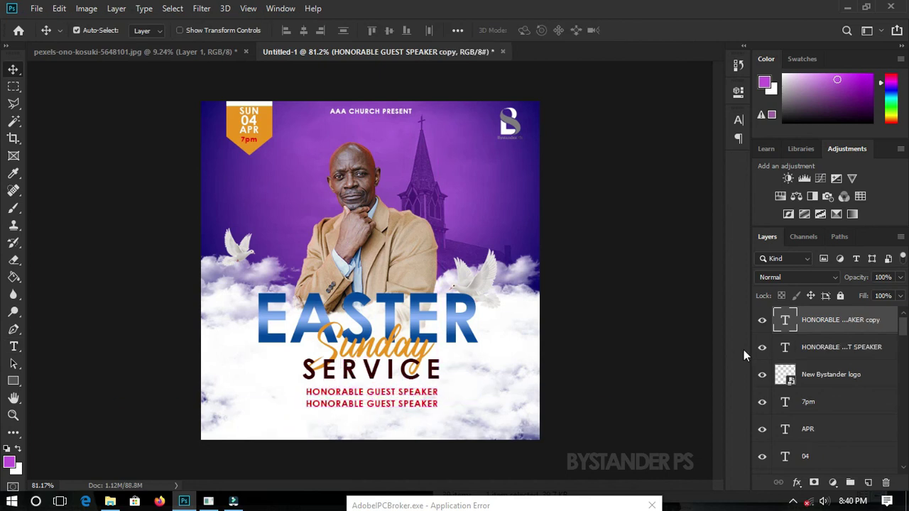
double_click(785, 322)
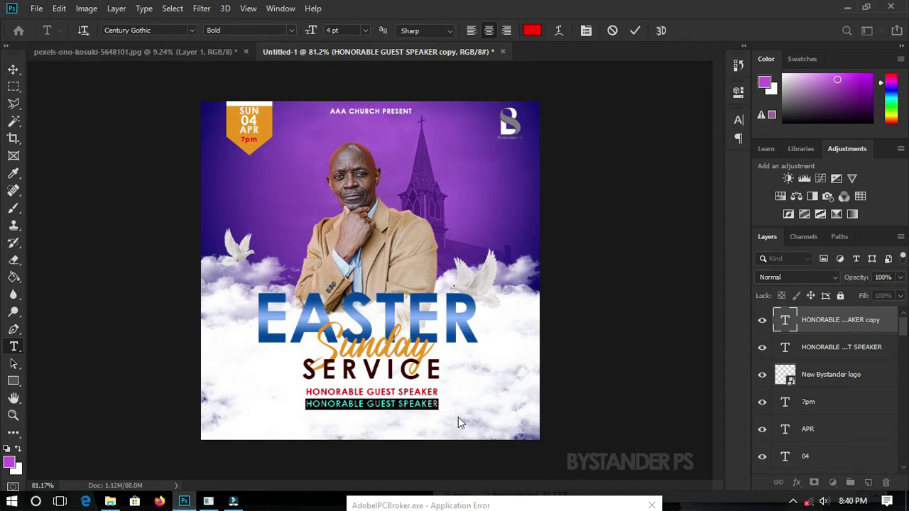
type("NANA")
key("BackSpace")
key("BackSpace")
key("BackSpace")
key("BackSpace")
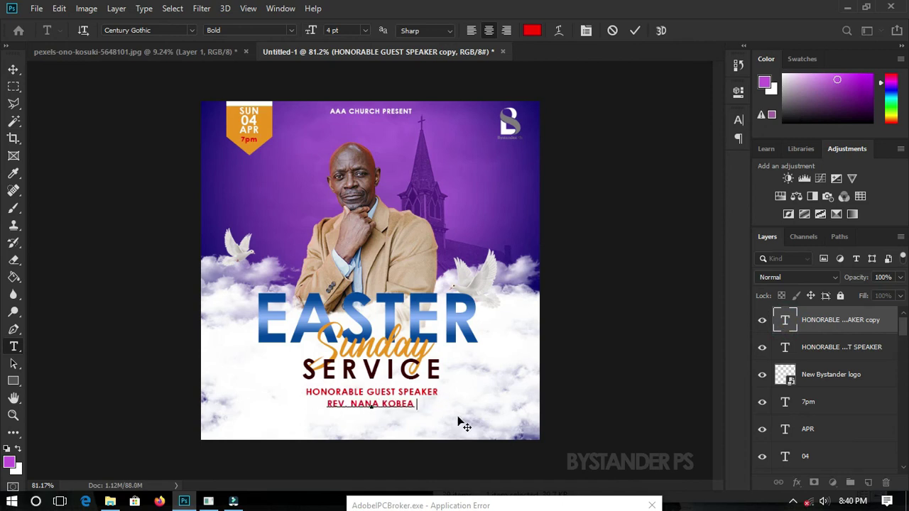
left_click(383, 402)
Colour the pastor's name near-black #020000 and commit the text.
left_click_drag(434, 404, 307, 404)
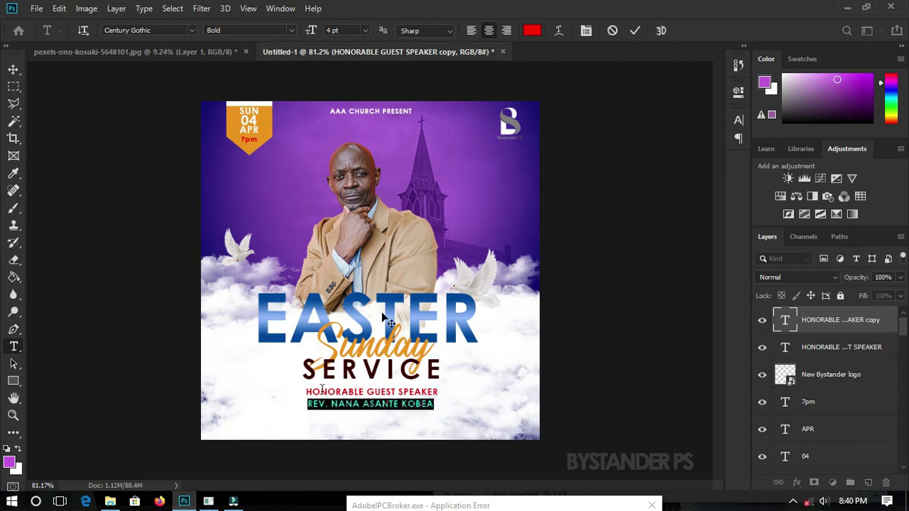
left_click(532, 31)
mouse_move(625, 280)
left_mouse_down()
mouse_move(714, 358)
mouse_move(720, 387)
left_mouse_up()
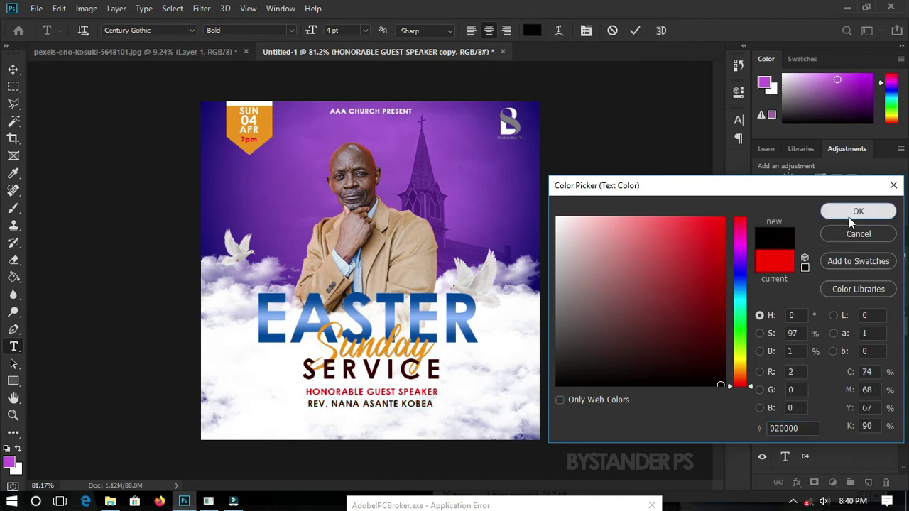
left_click(858, 212)
key("ctrl+Return")
key("v")
key("ctrl+plus")
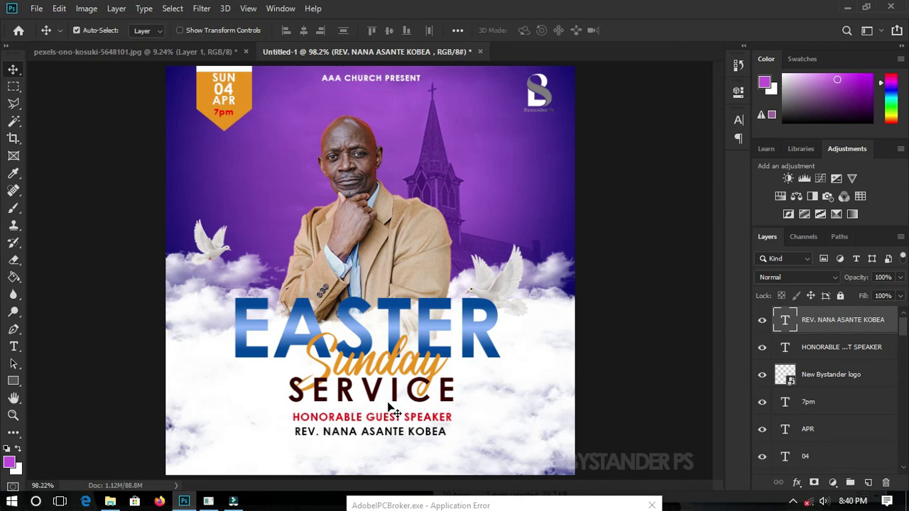
key("ctrl+minus")
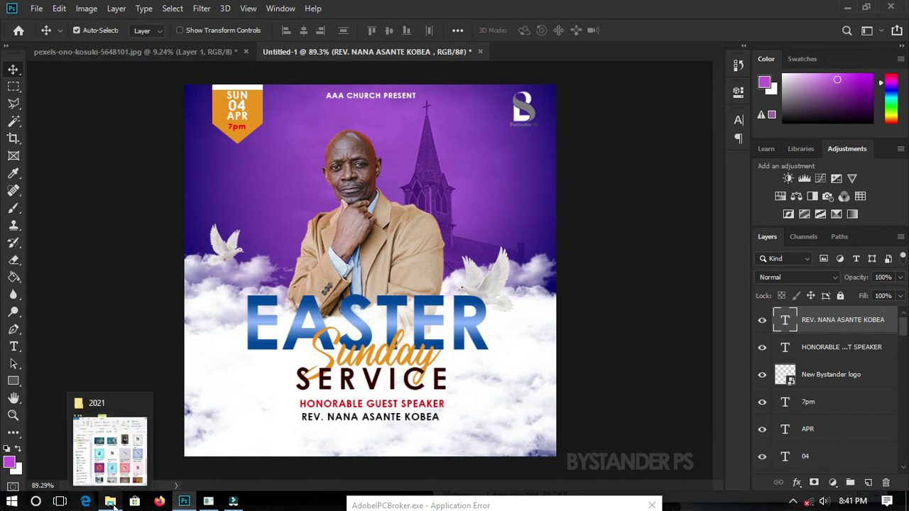
Bring light_PNG14417 from the Easter Flyer folder onto the canvas as a small sparkle on EASTER.
left_click(113, 507)
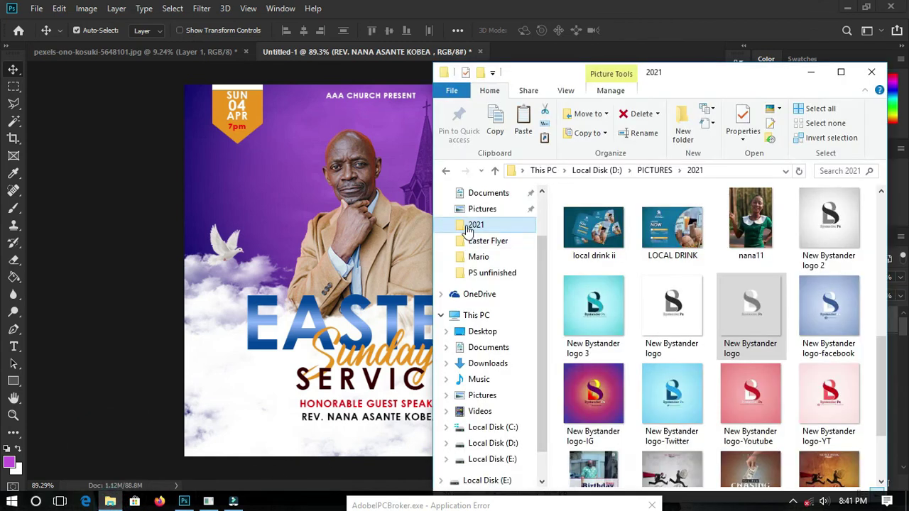
left_click(449, 176)
left_click(448, 172)
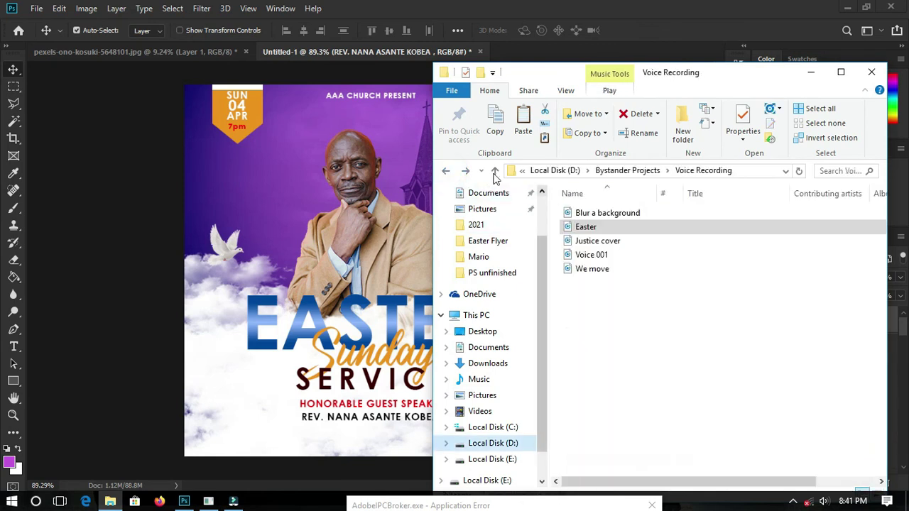
left_click(465, 171)
left_click_drag(603, 351, 332, 224)
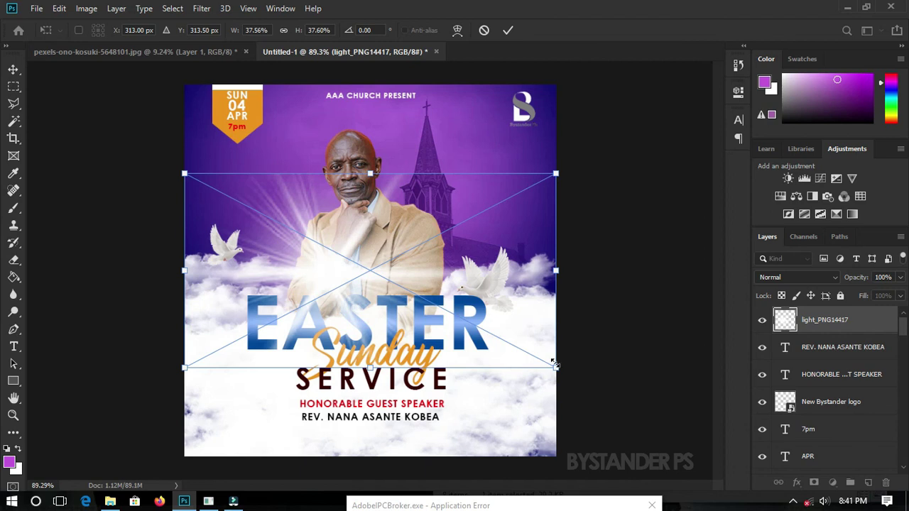
left_click_drag(556, 364, 418, 295)
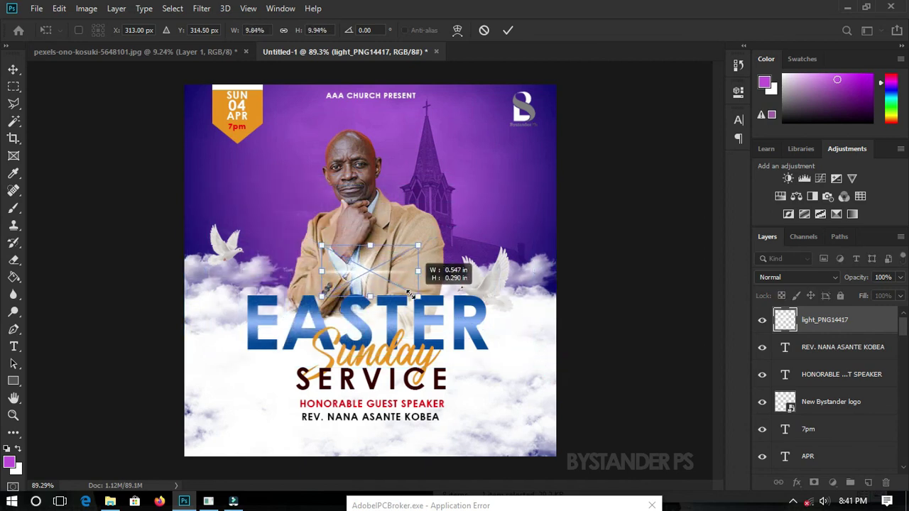
left_click_drag(343, 277, 257, 303)
key("Return")
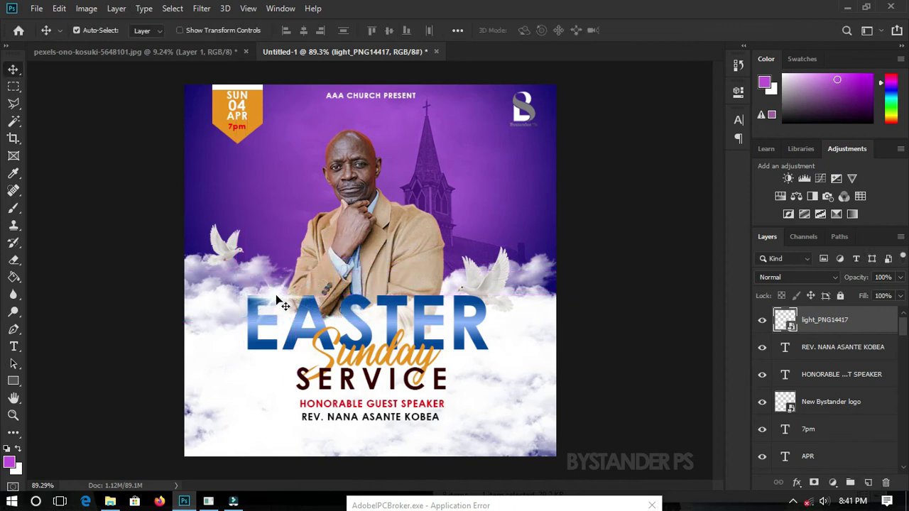
Add two more copies of the flare along EASTER, resizing the third one.
left_click_drag(280, 304, 482, 333)
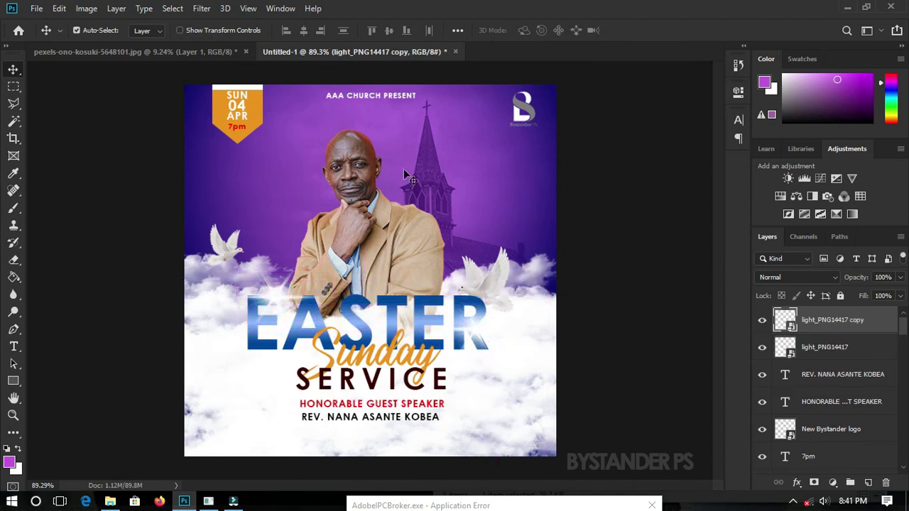
scroll(382, 313, "up", 1)
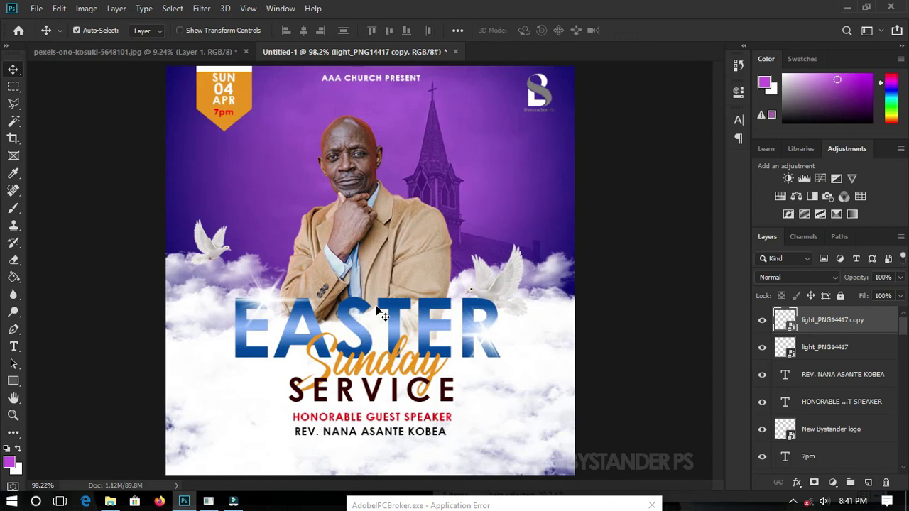
left_click_drag(483, 337, 373, 330)
key("ctrl+t")
key("Return")
scroll(378, 262, "down", 1)
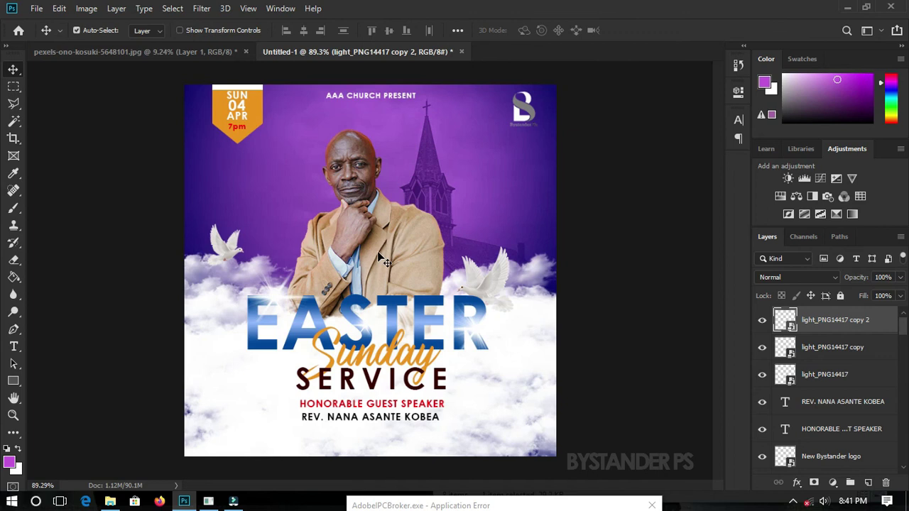
scroll(453, 292, "down", 1)
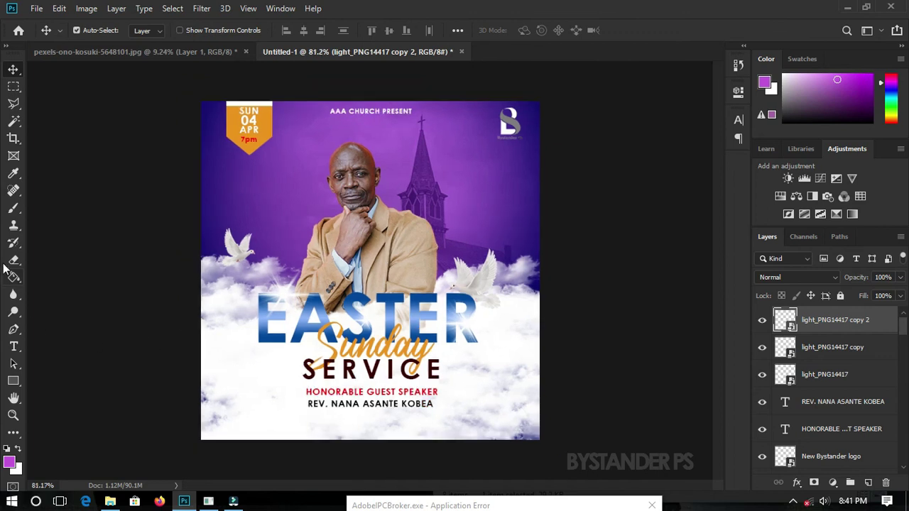
Select the Brush tool and add a new empty layer for the glow.
left_click(13, 208)
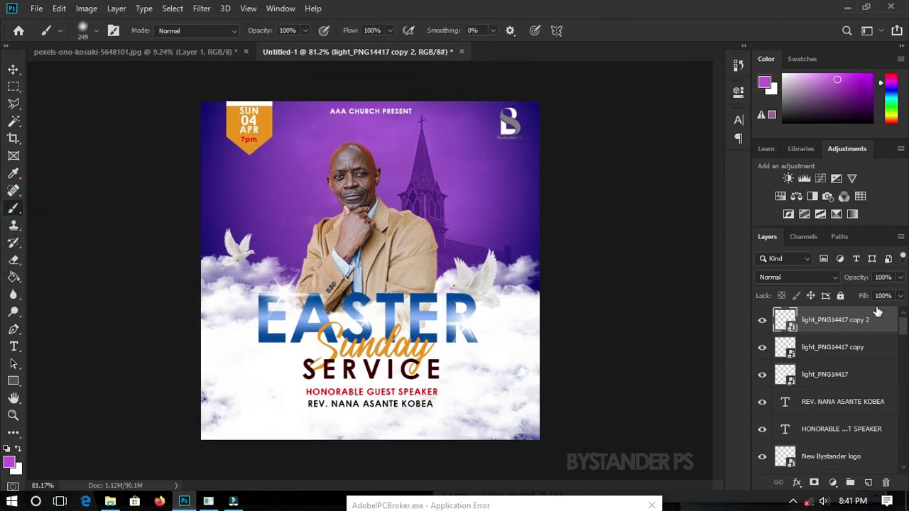
left_click(871, 483)
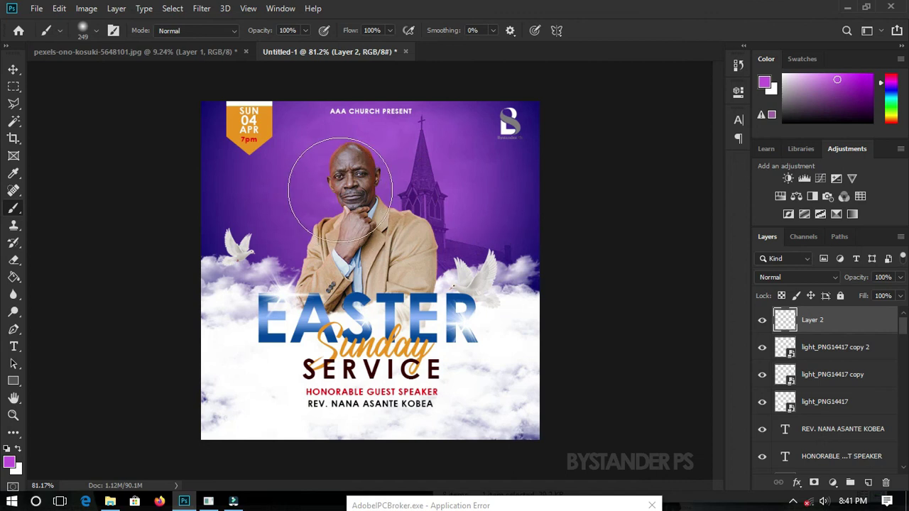
scroll(341, 181, "up", 5)
scroll(334, 171, "down", 3)
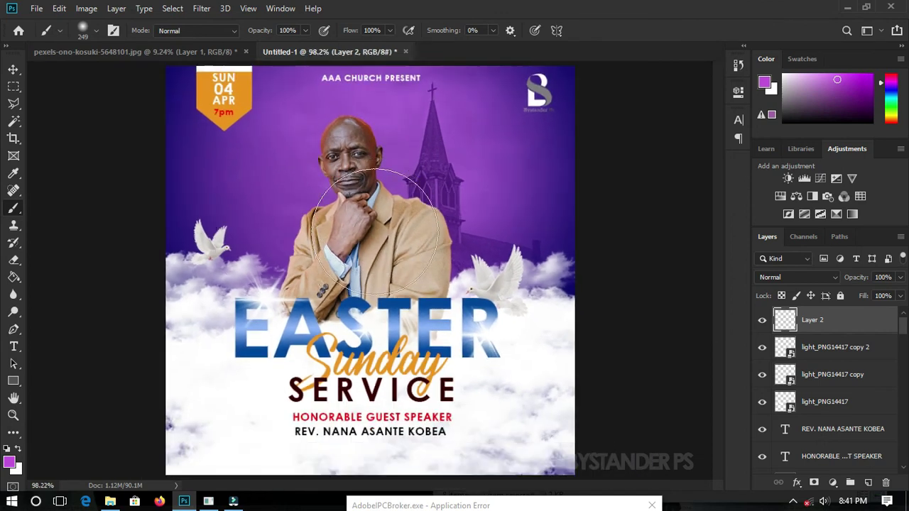
Set the paint colour to a lightened purple sampled from the background.
left_click(9, 462)
left_click_drag(662, 239, 626, 223)
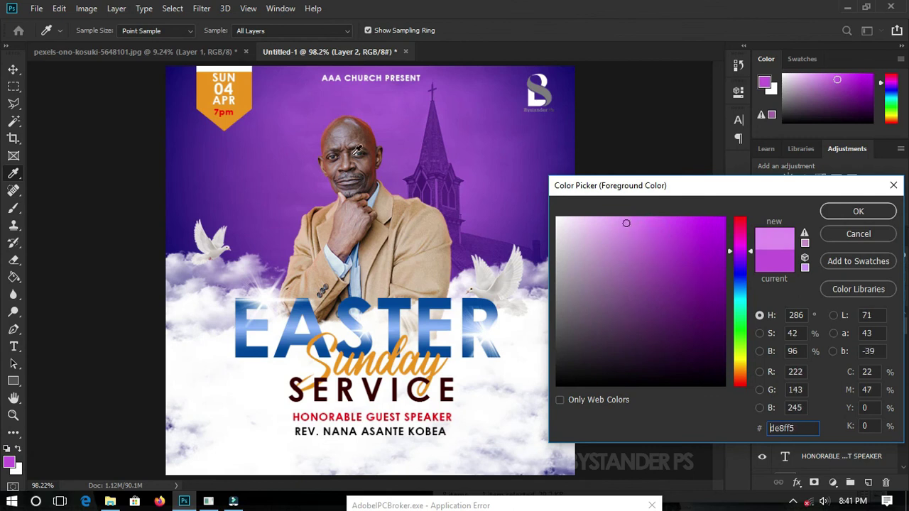
left_click(310, 156)
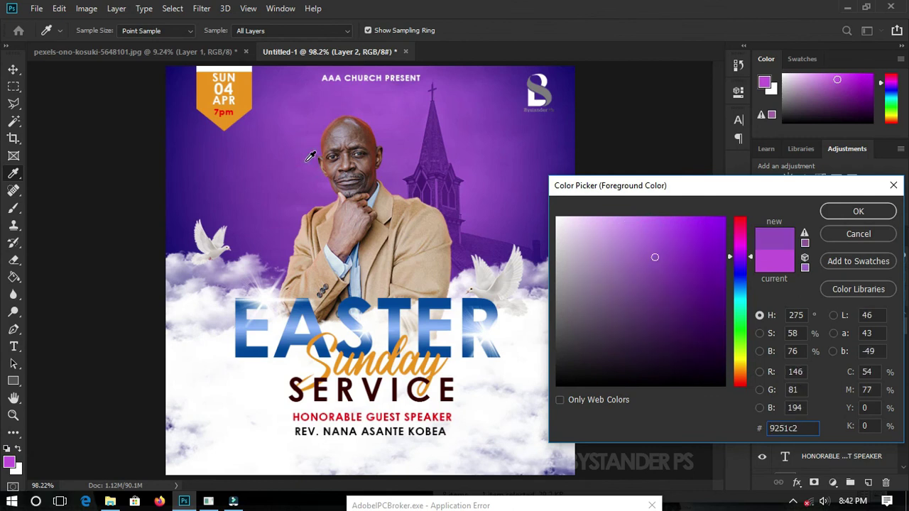
left_click_drag(648, 244, 616, 225)
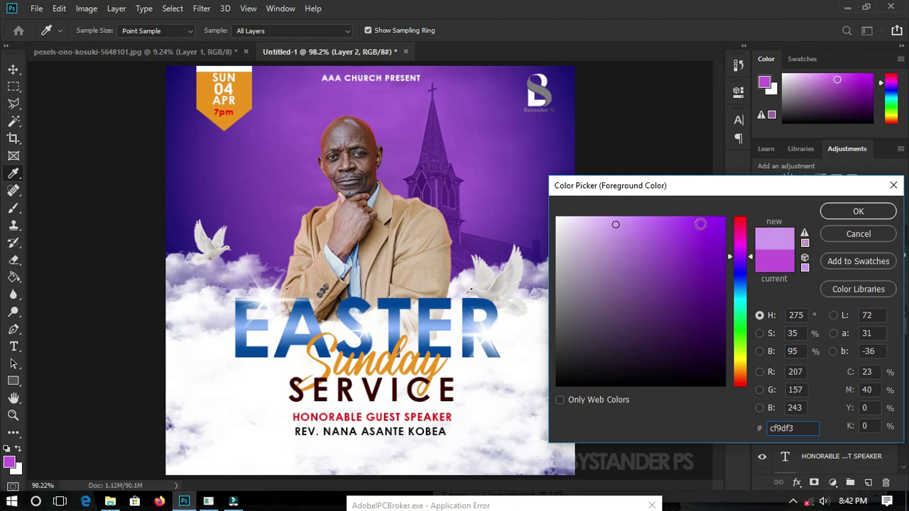
left_click(857, 212)
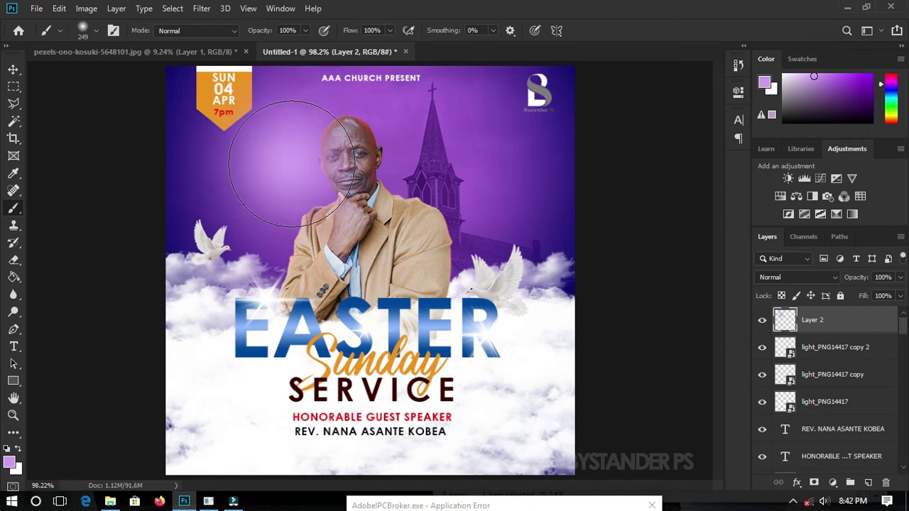
Set the layer to Screen, paint a purple glow beside the face, and shift it right.
left_click(792, 277)
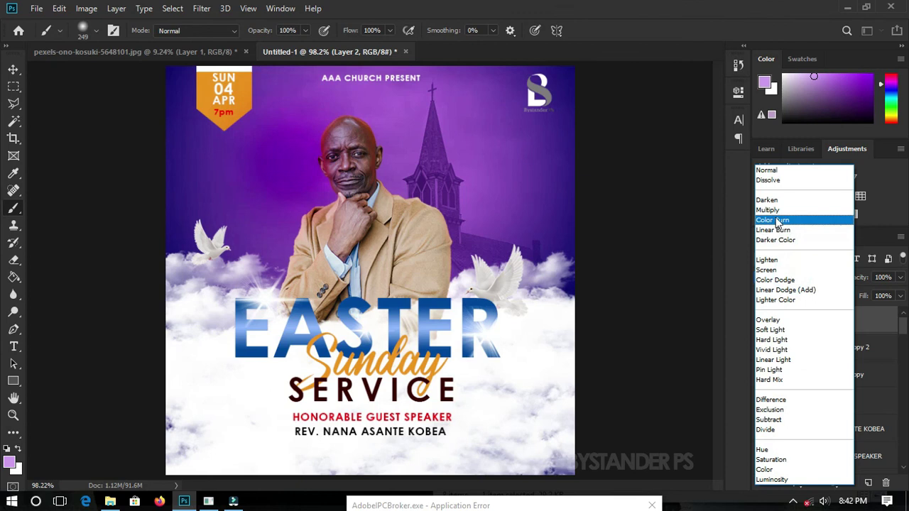
left_click(785, 268)
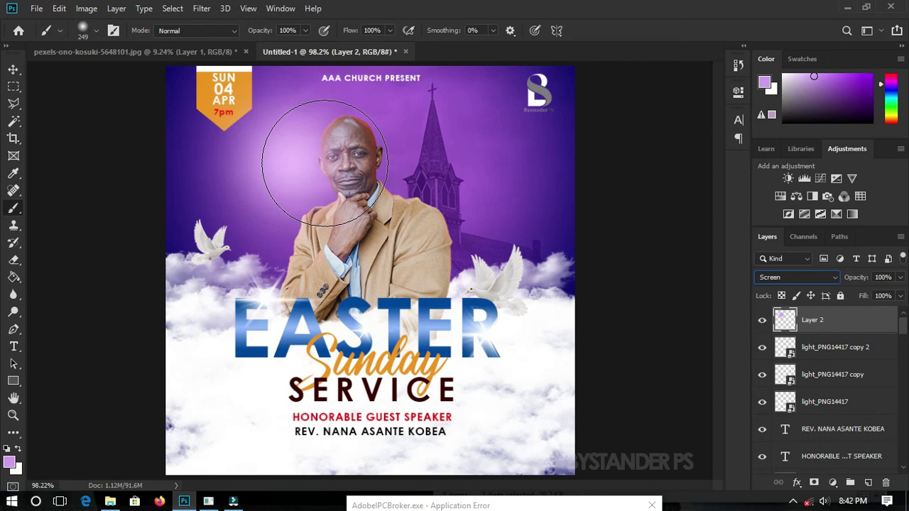
mouse_move(324, 164)
left_mouse_down()
mouse_move(274, 152)
mouse_move(286, 160)
left_mouse_up()
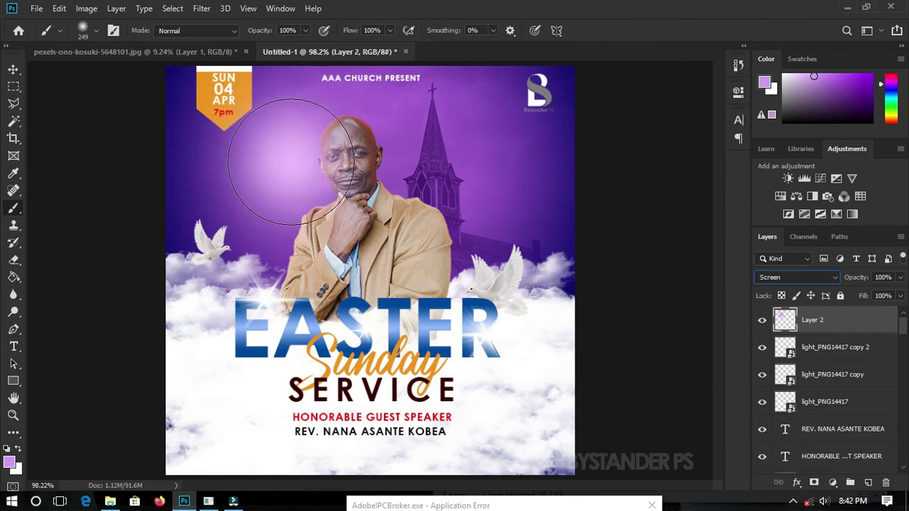
left_click(13, 68)
left_click_drag(305, 150, 419, 156)
scroll(433, 217, "down", 1)
Move Layer 2's lilac glow up and left so it haloes the upper-left of the pastor's head.
scroll(433, 217, "down", 3)
left_click_drag(396, 198, 355, 213)
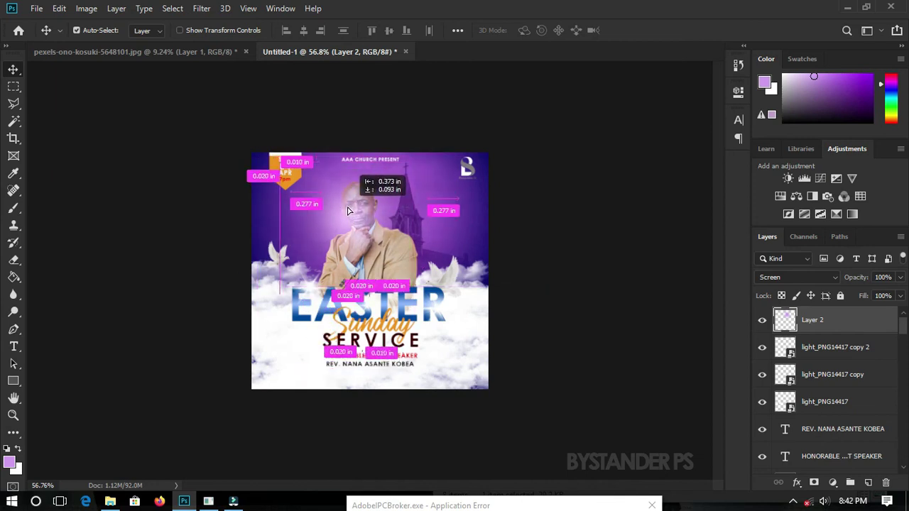
scroll(362, 217, "up", 5)
left_click_drag(348, 259, 363, 316)
scroll(530, 325, "down", 3)
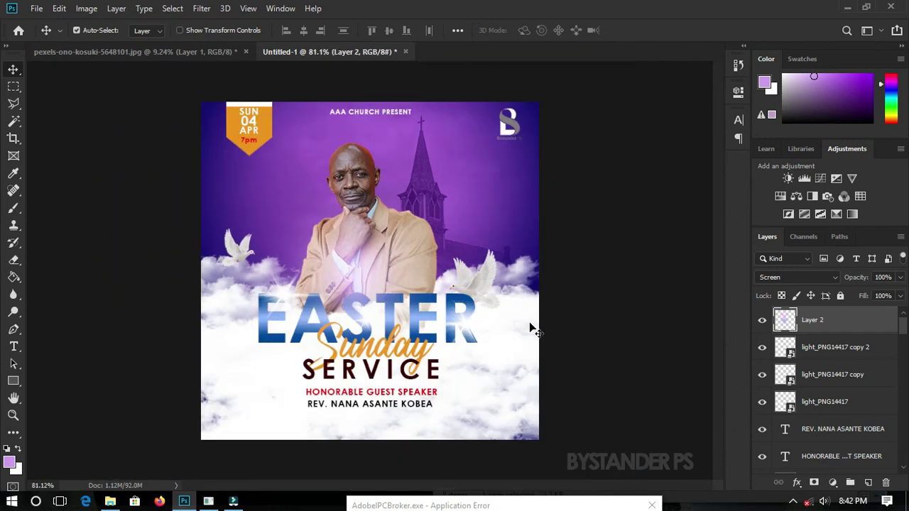
left_click_drag(363, 270, 311, 174)
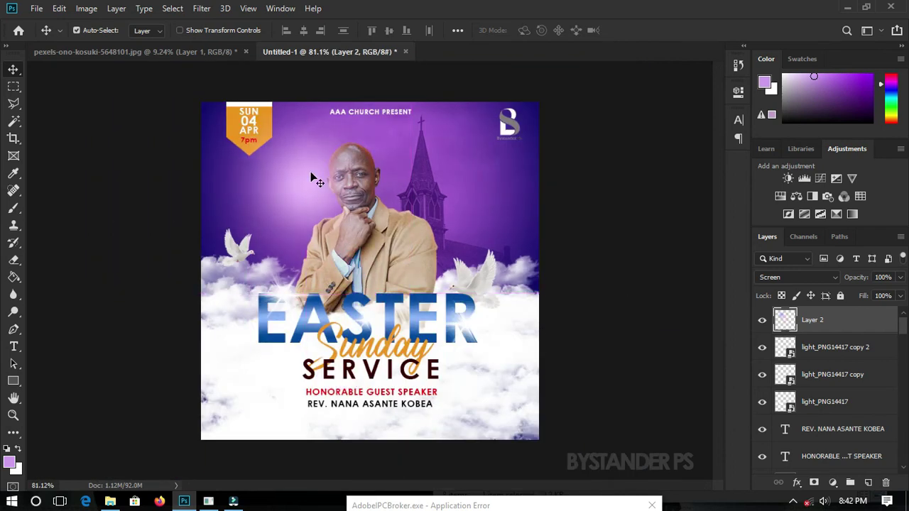
scroll(312, 177, "up", 2)
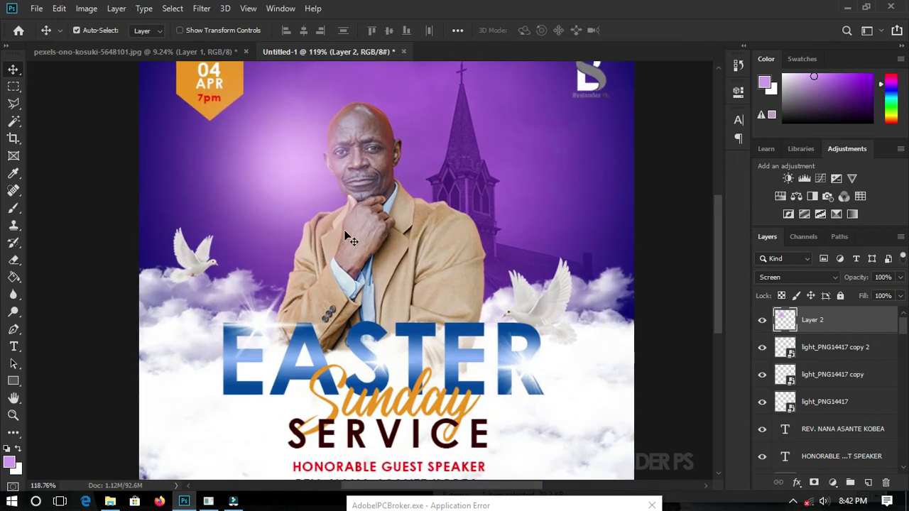
scroll(379, 238, "down", 2)
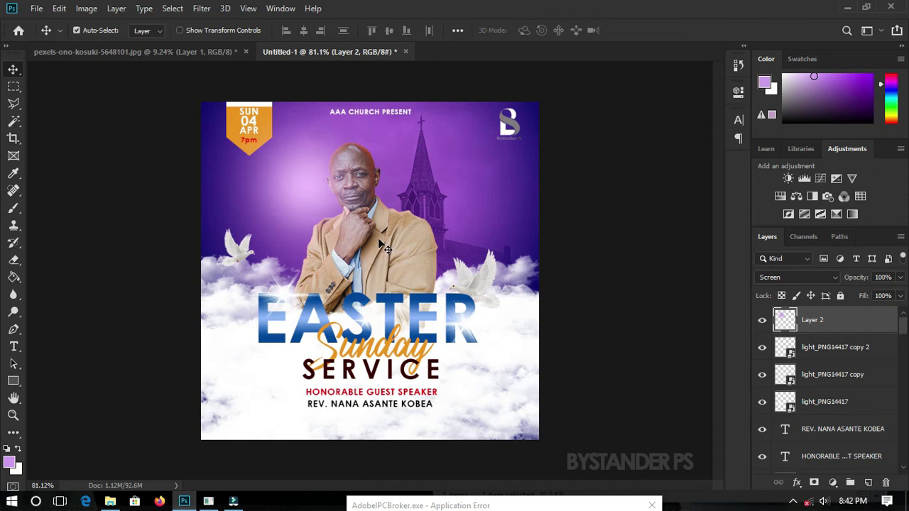
scroll(424, 333, "up", 1)
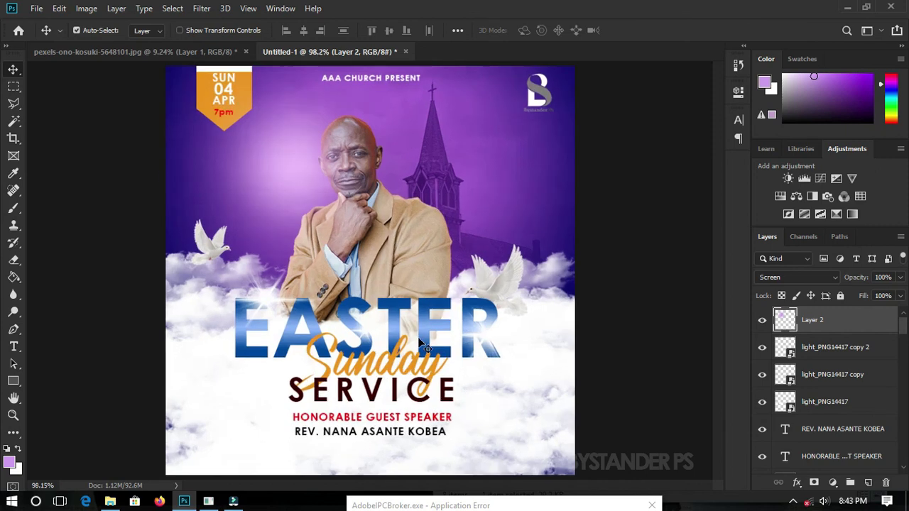